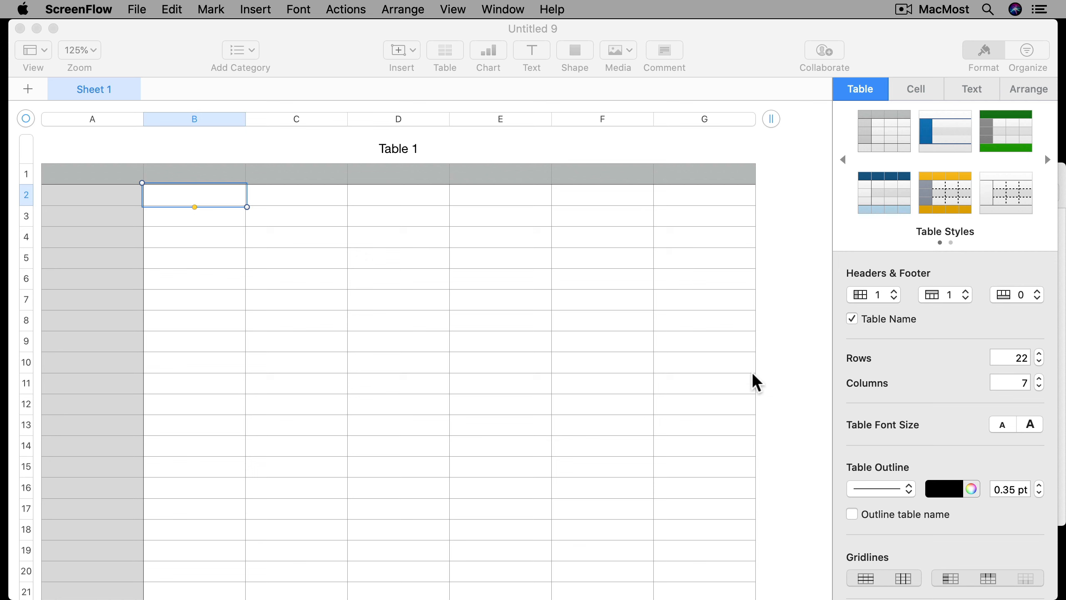
Select the whole table and narrow it to about half its width.
left_click(28, 123)
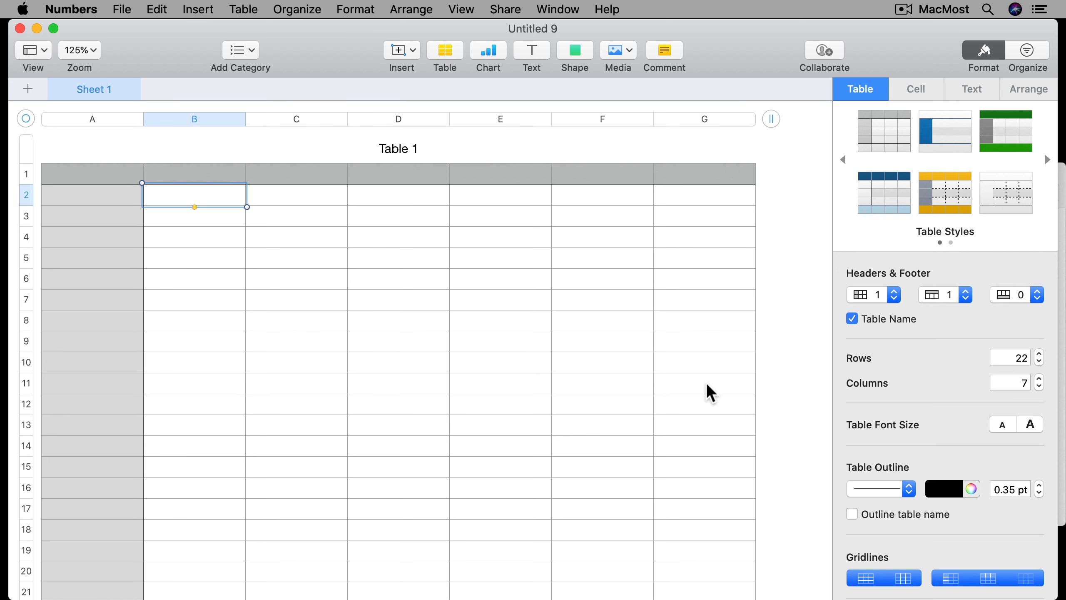
left_click(26, 119)
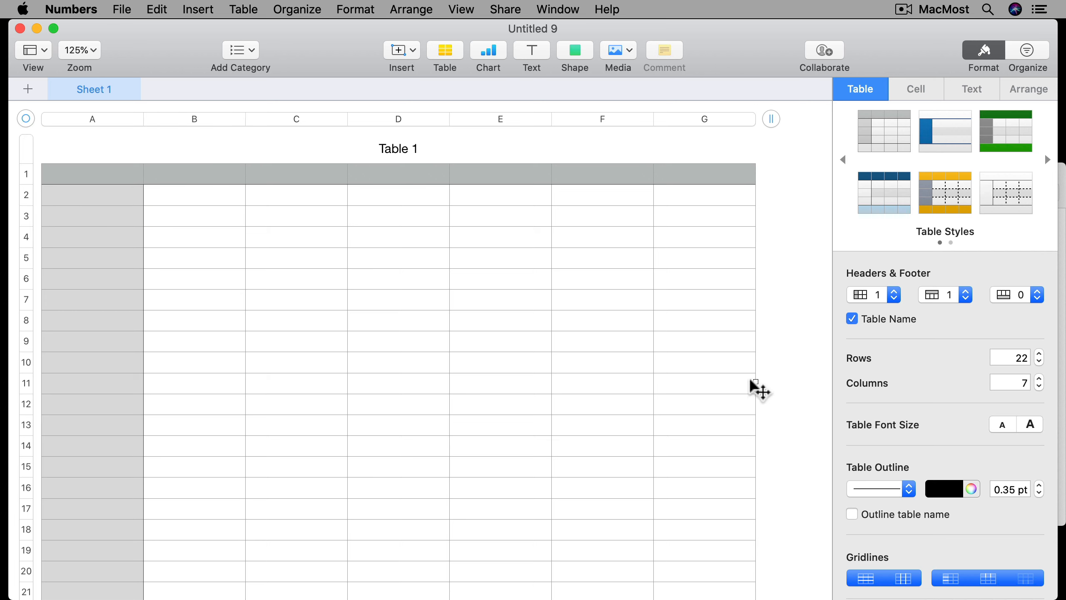
left_click_drag(755, 381, 416, 381)
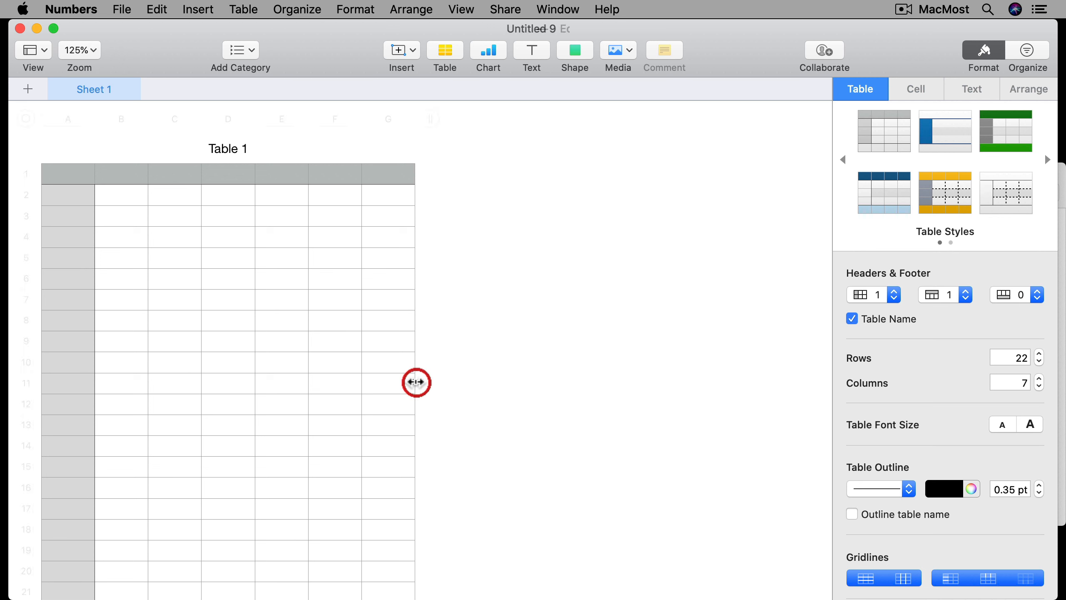
Extend the table to 11 columns and reduce it to 11 rows.
left_click_drag(432, 122, 542, 119)
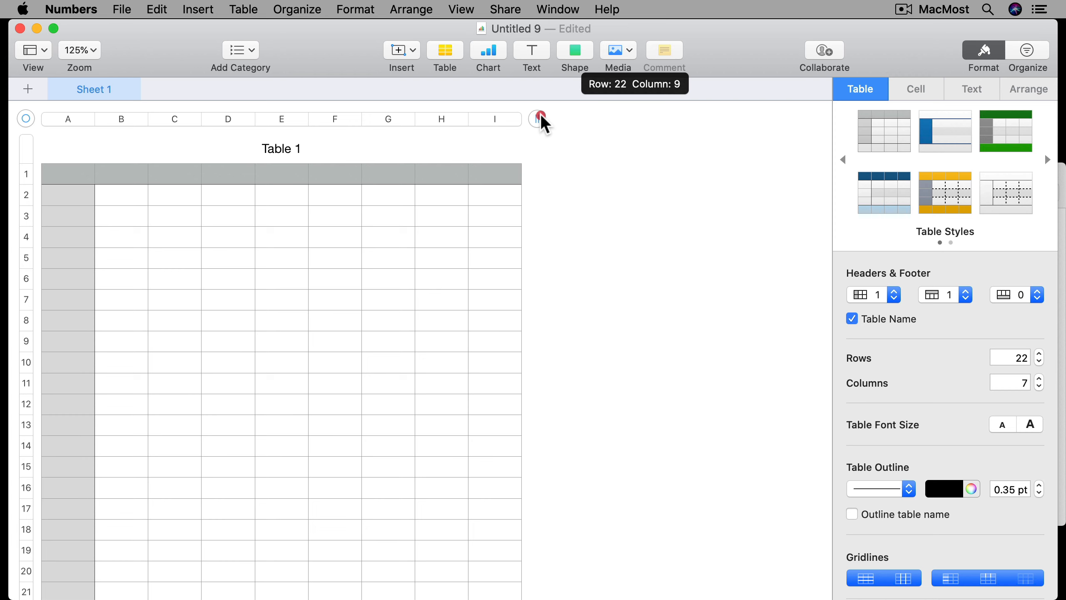
left_click_drag(541, 119, 657, 121)
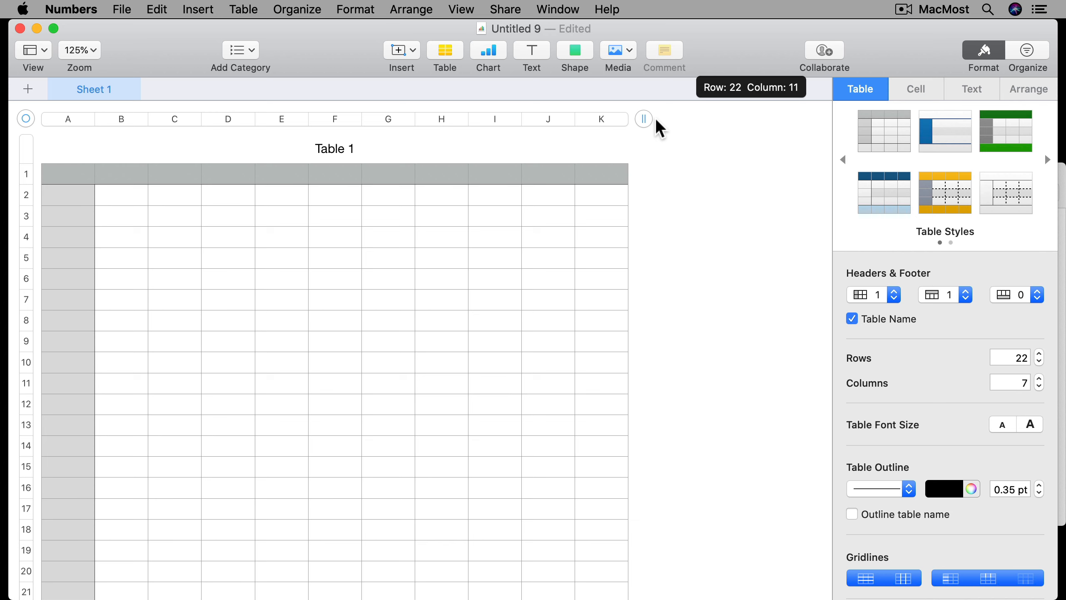
left_click_drag(657, 120, 654, 119)
scroll(290, 316, "down", 5)
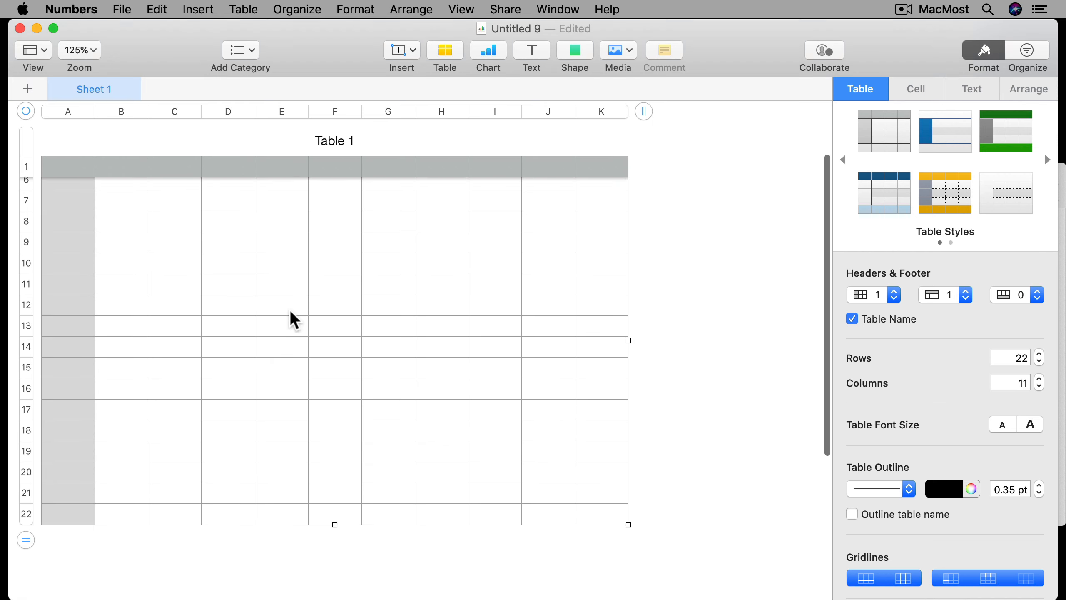
left_click_drag(21, 458, 25, 238)
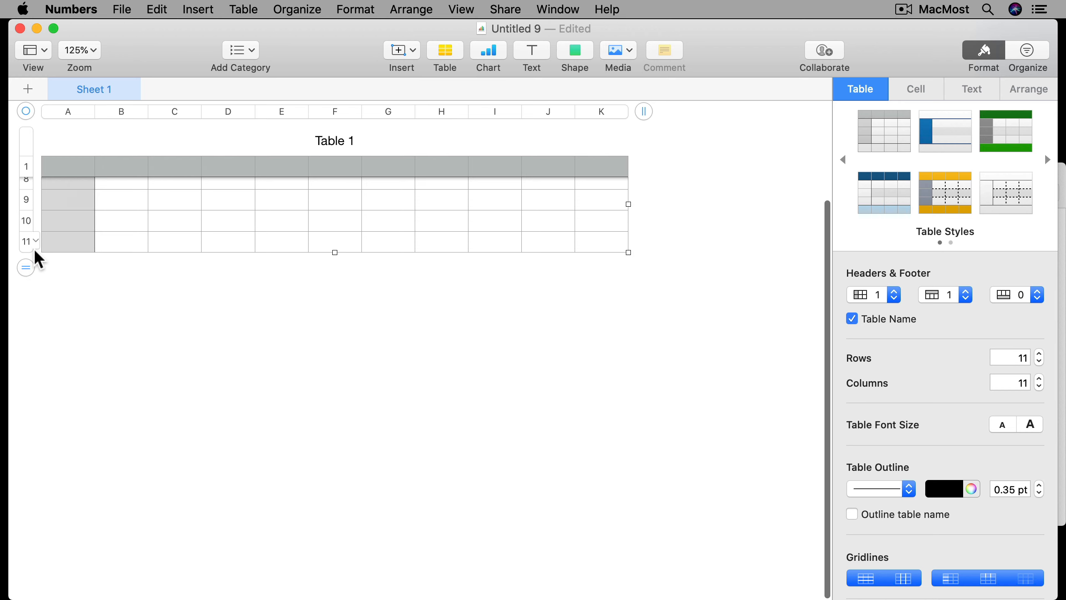
scroll(39, 259, "up", 2)
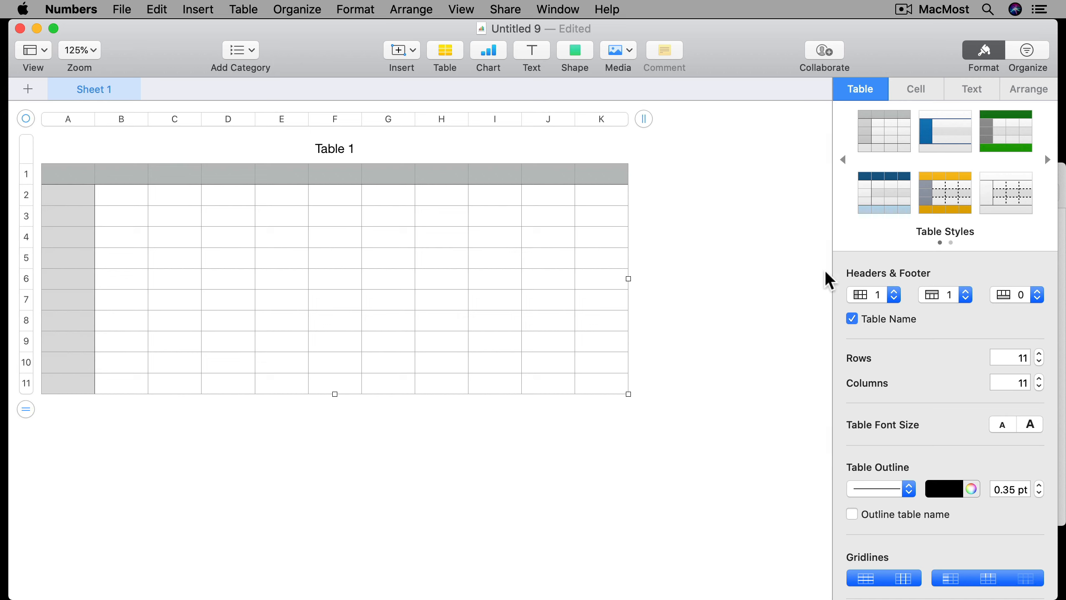
Hide the table name and resize the whole table into a large square.
left_click(884, 318)
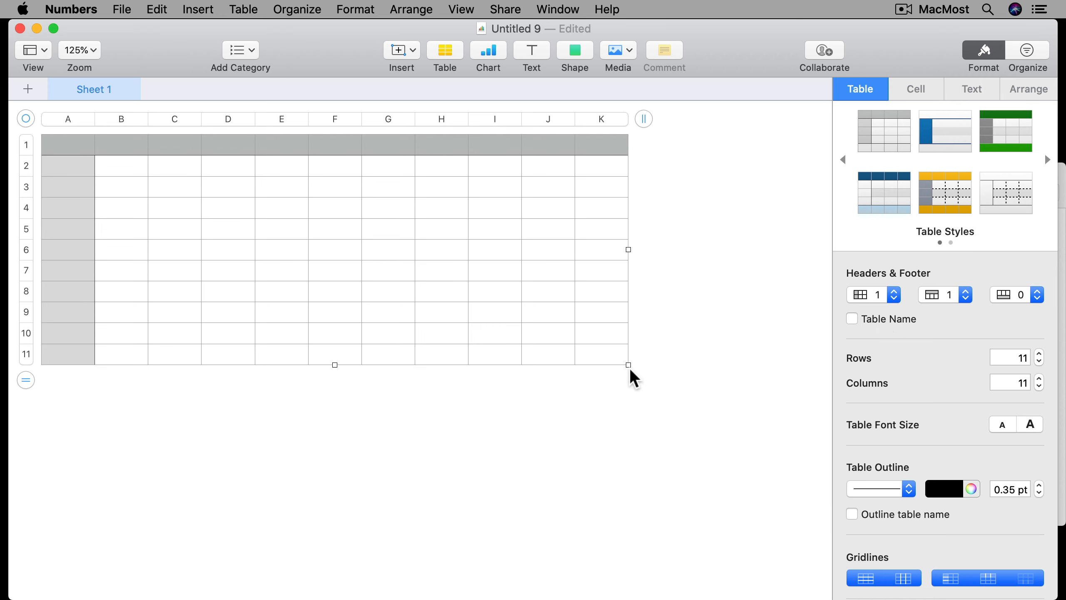
left_click_drag(629, 365, 416, 506)
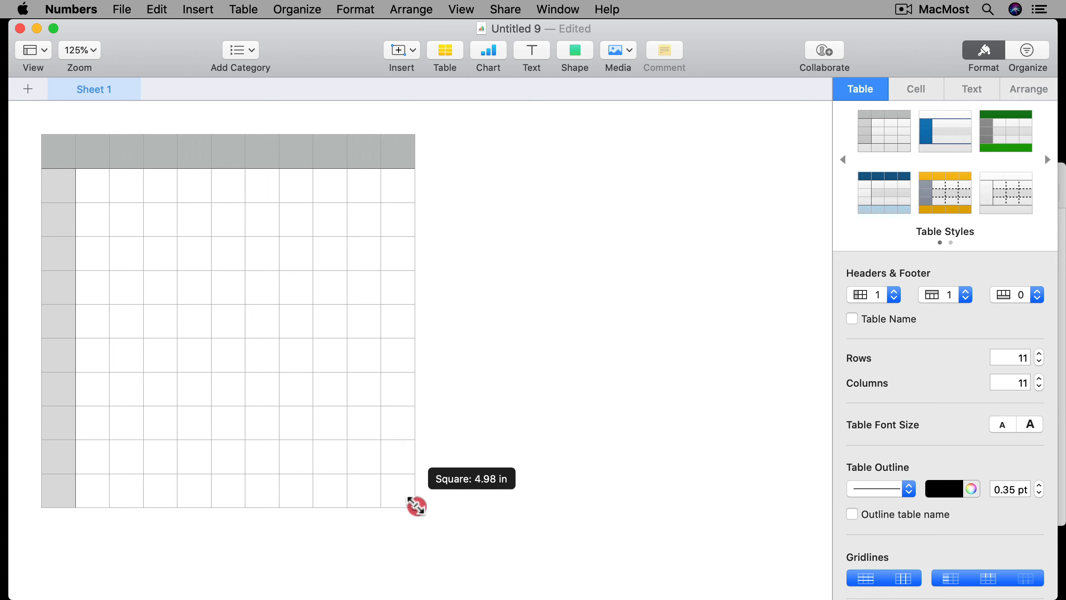
left_click_drag(416, 506, 491, 583)
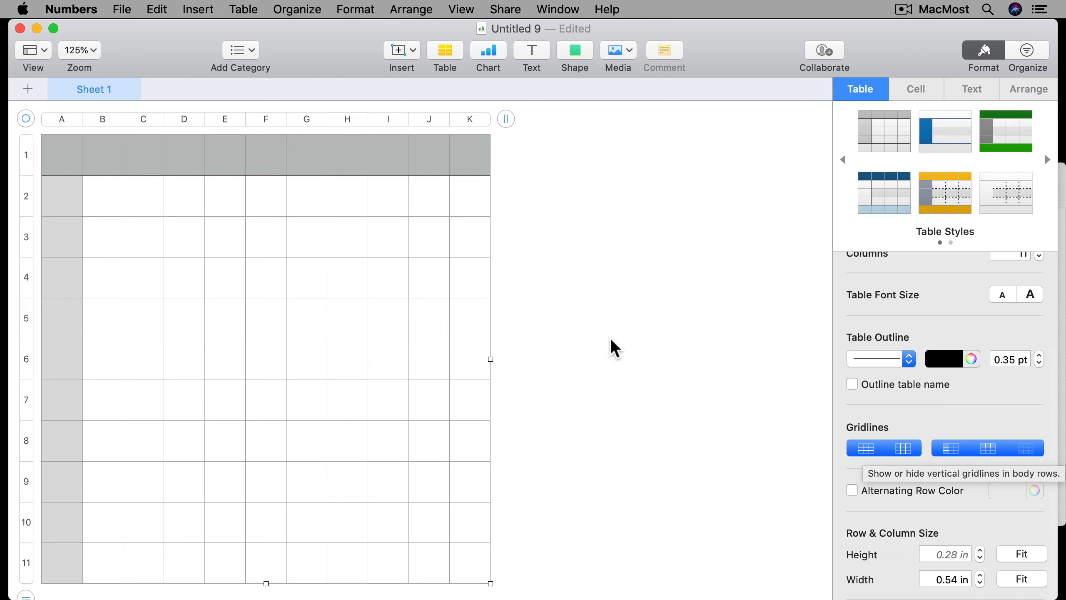
Fill the header column cells A2 to A11 with the light gray palette color.
left_click(75, 192)
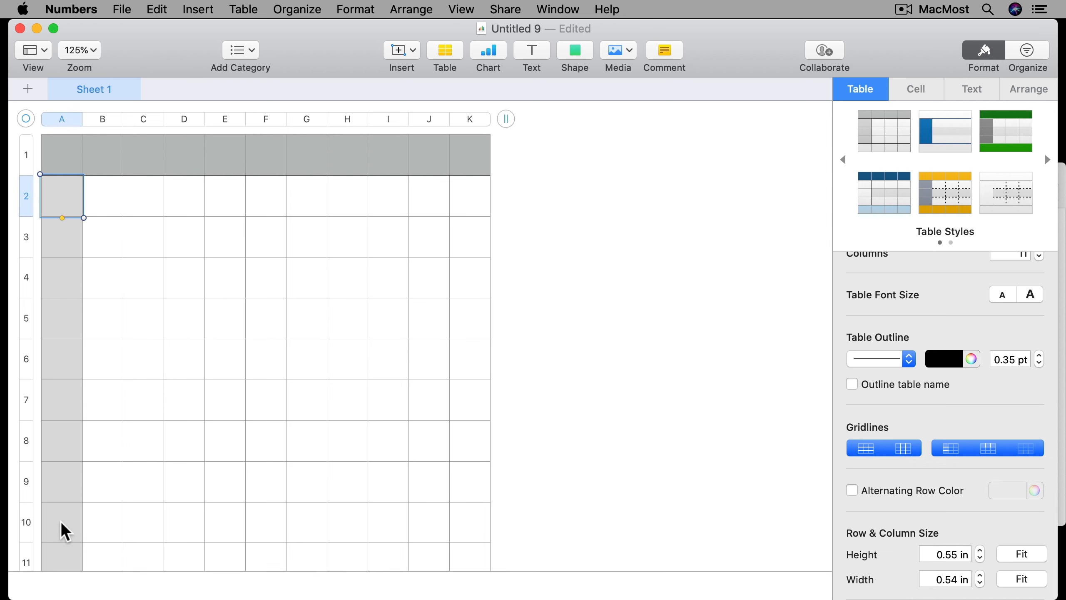
left_click(63, 563, "shift")
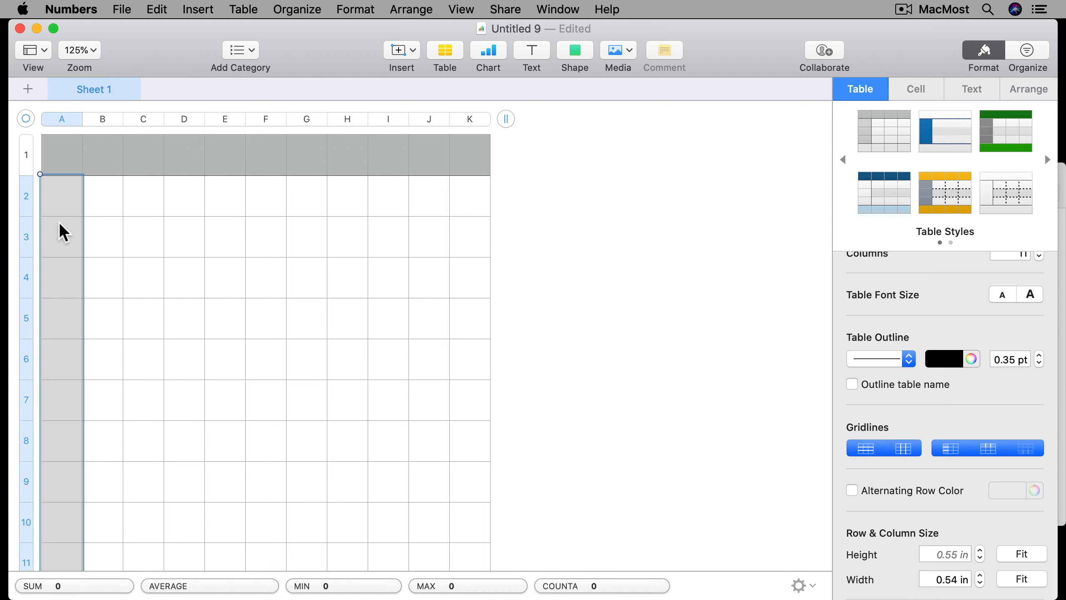
left_click(917, 88)
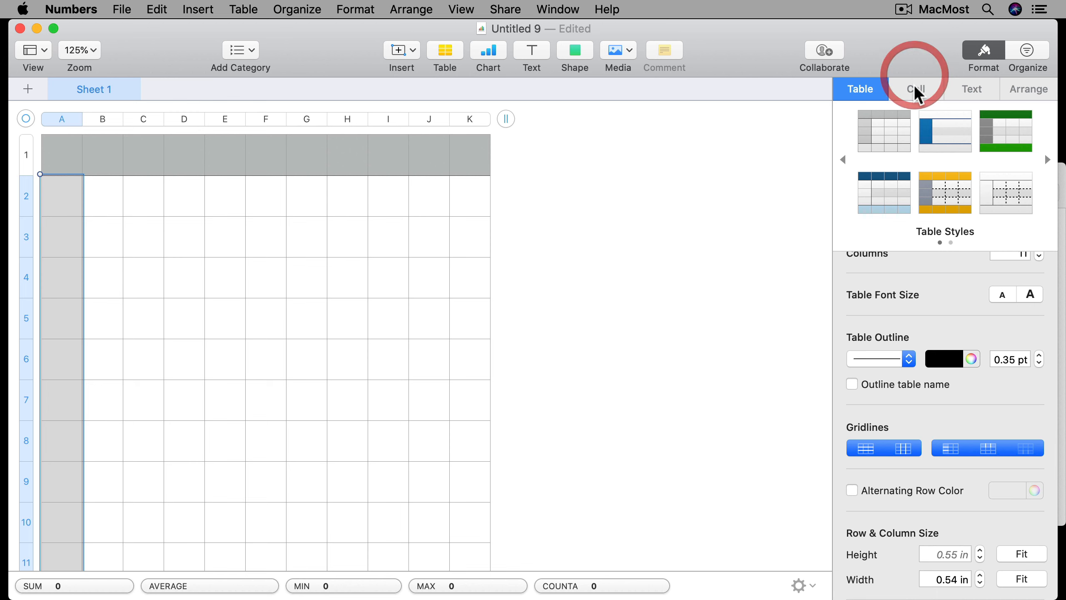
left_click(876, 260)
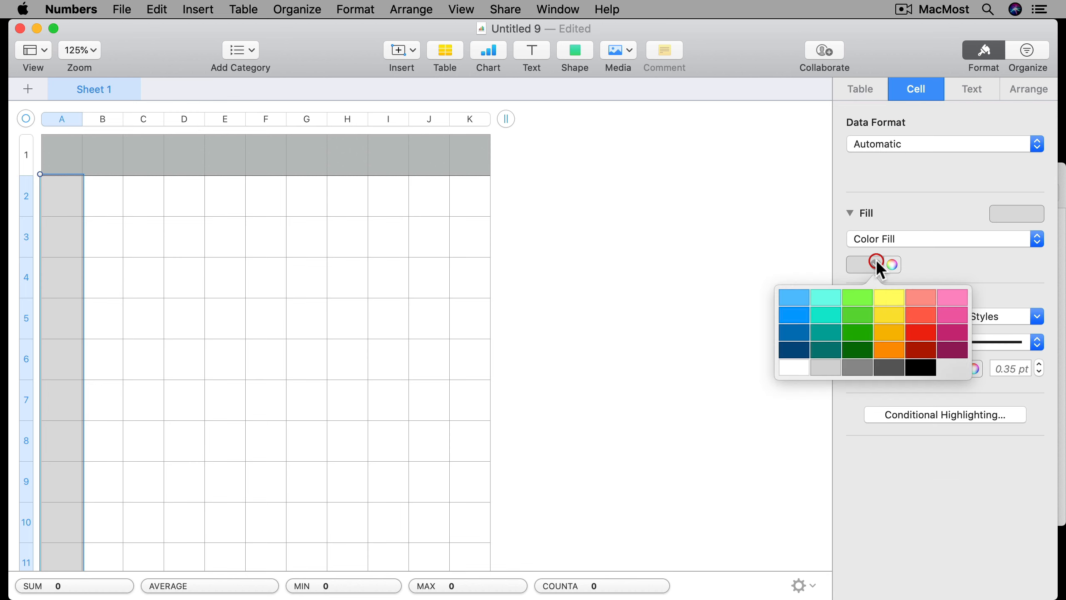
left_click(847, 362)
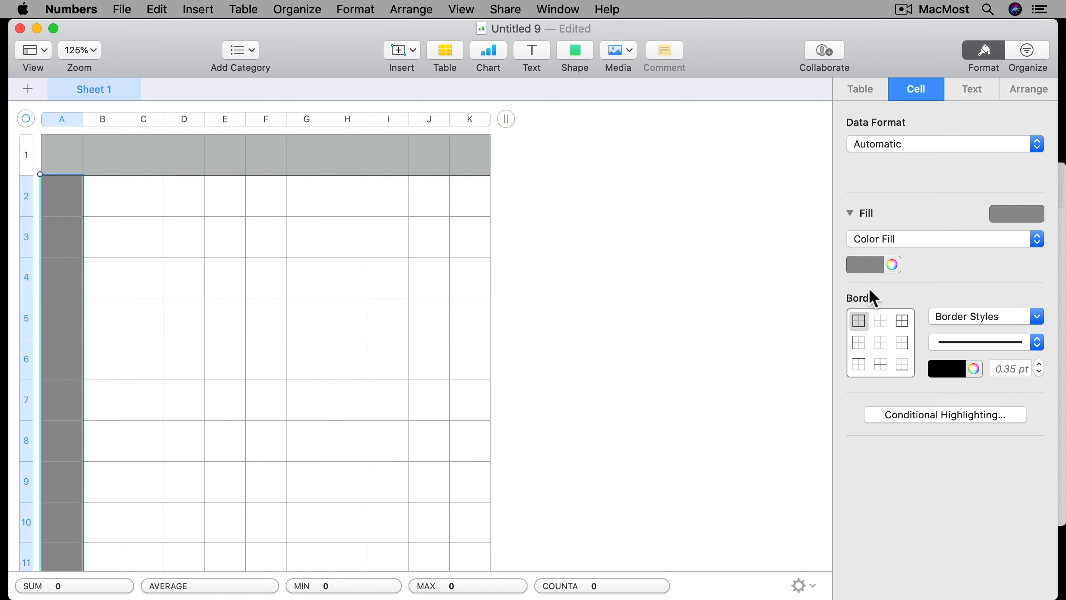
left_click(877, 263)
left_click(846, 366)
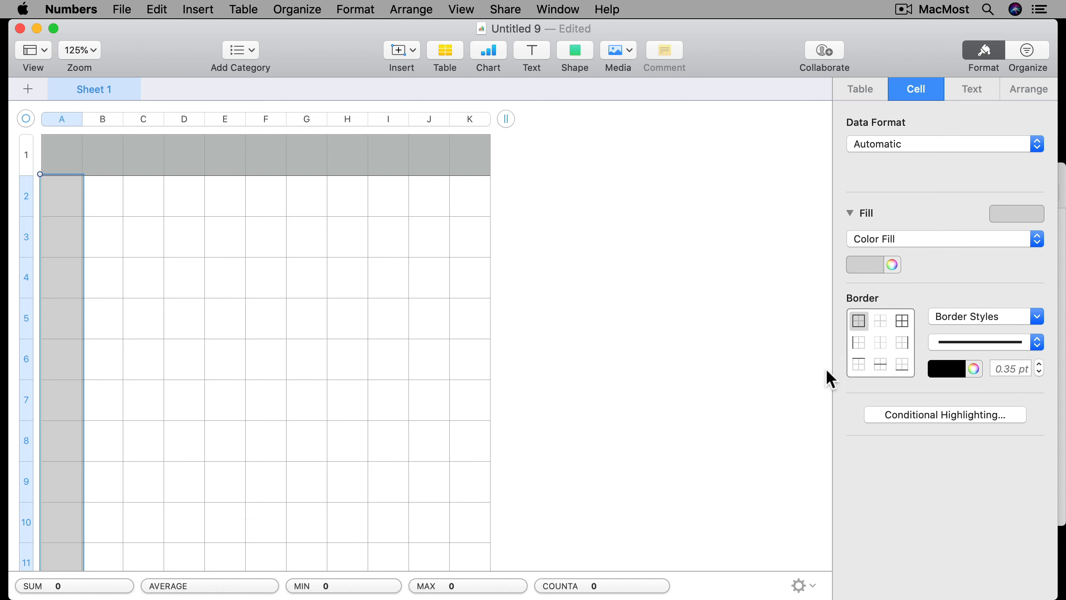
Fill the header row cells B1 to K1 with the same light gray.
left_click(104, 157)
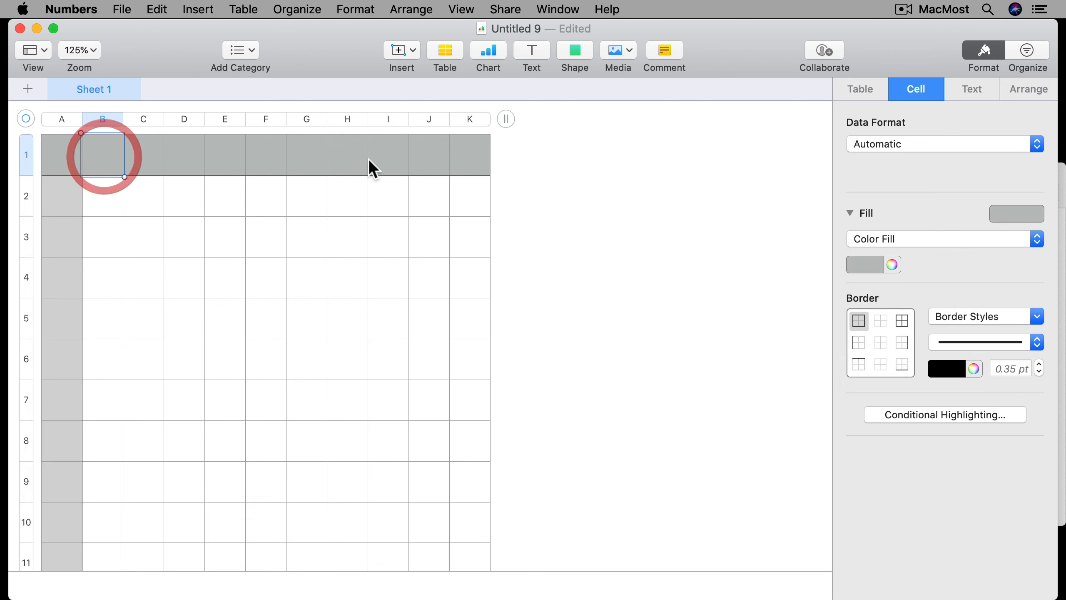
left_click(474, 165, "shift")
left_click(876, 264)
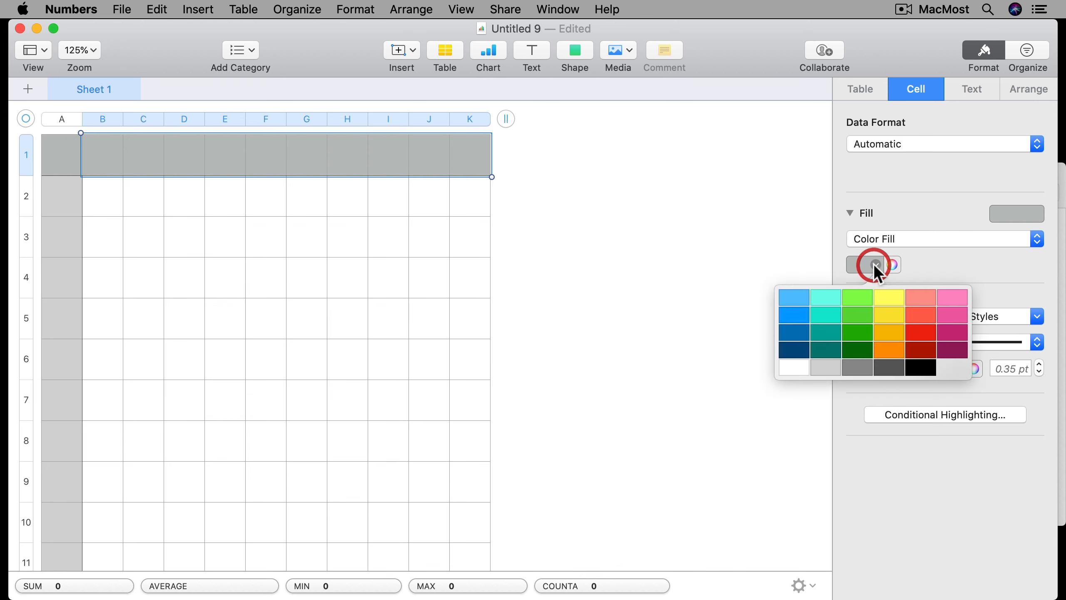
left_click(825, 363)
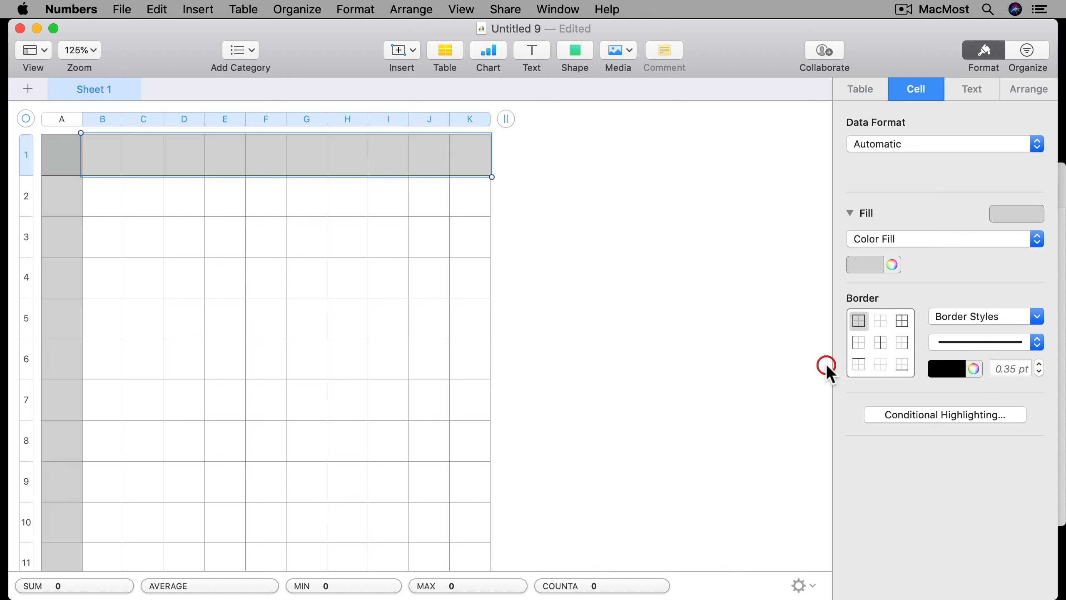
Fill the corner cell A1 with white.
left_click(55, 155)
left_click(874, 267)
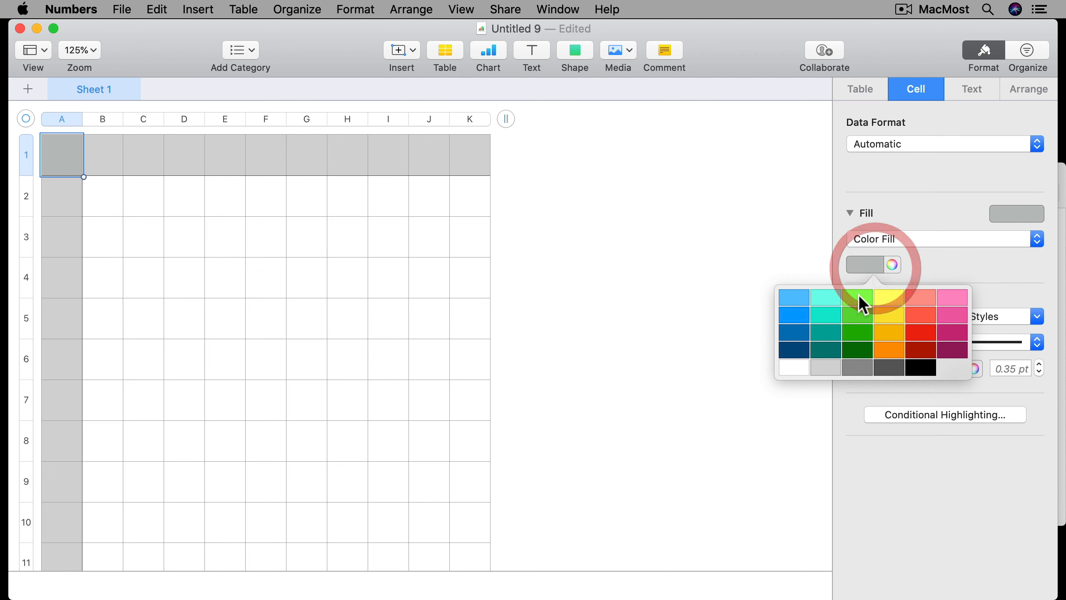
left_click(791, 364)
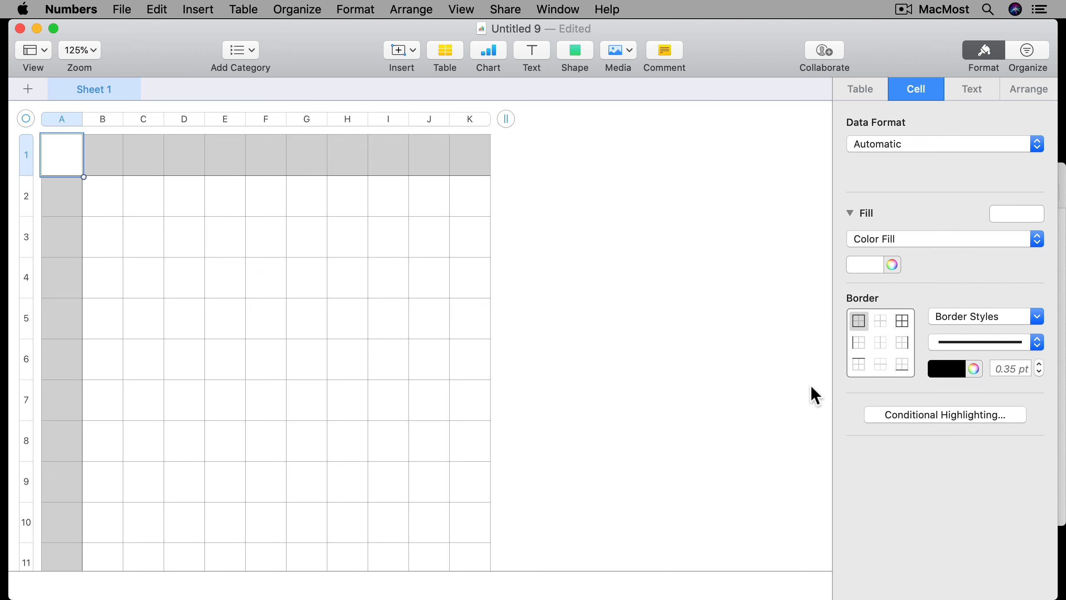
Enter the numbers 0 through 9 across the header row, from B1 to K1.
left_click(112, 152)
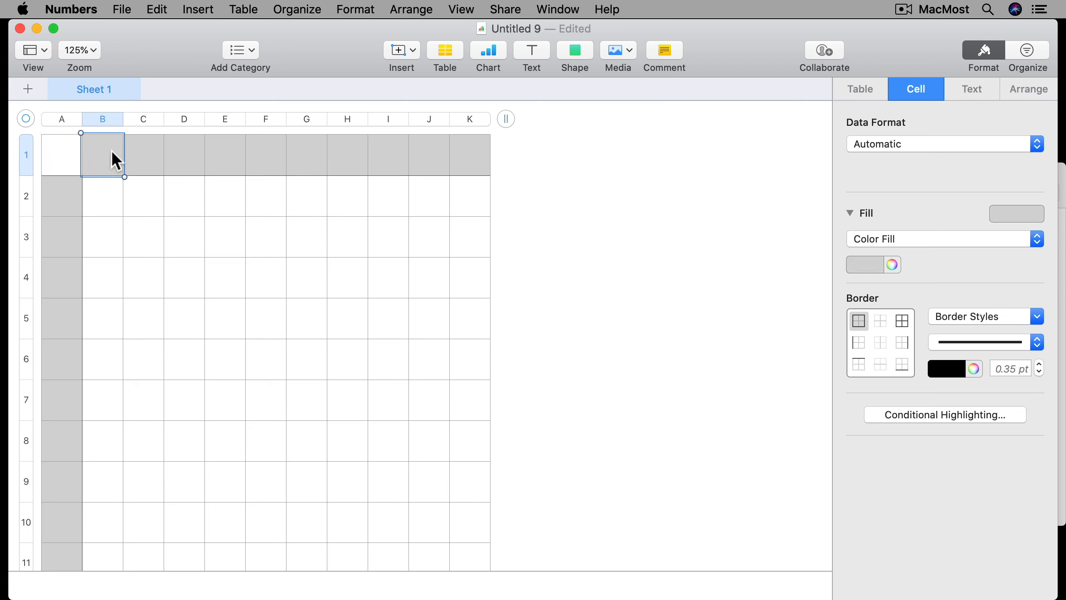
type("0")
left_click(156, 168)
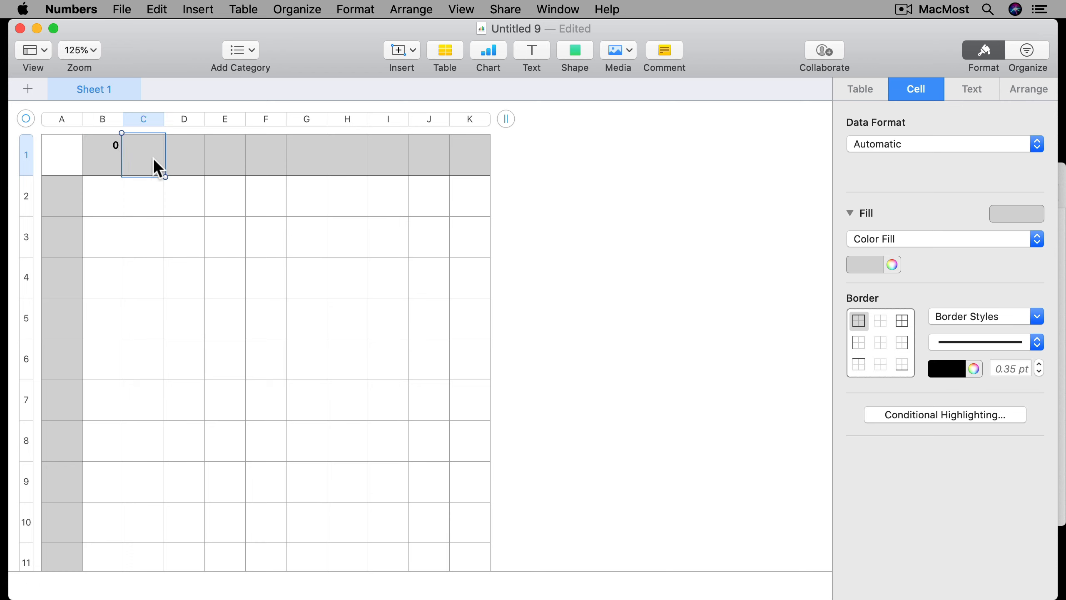
type("1")
key("Tab")
type("2")
key("Tab")
type("3")
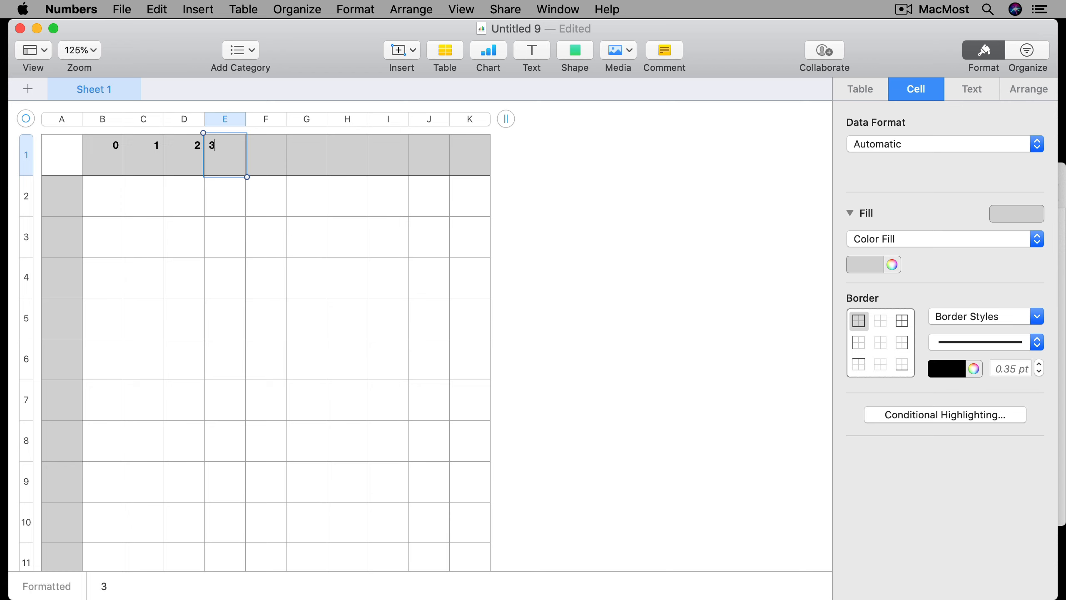
key("Tab")
type("4")
key("Tab")
type("5")
key("Tab")
type("6")
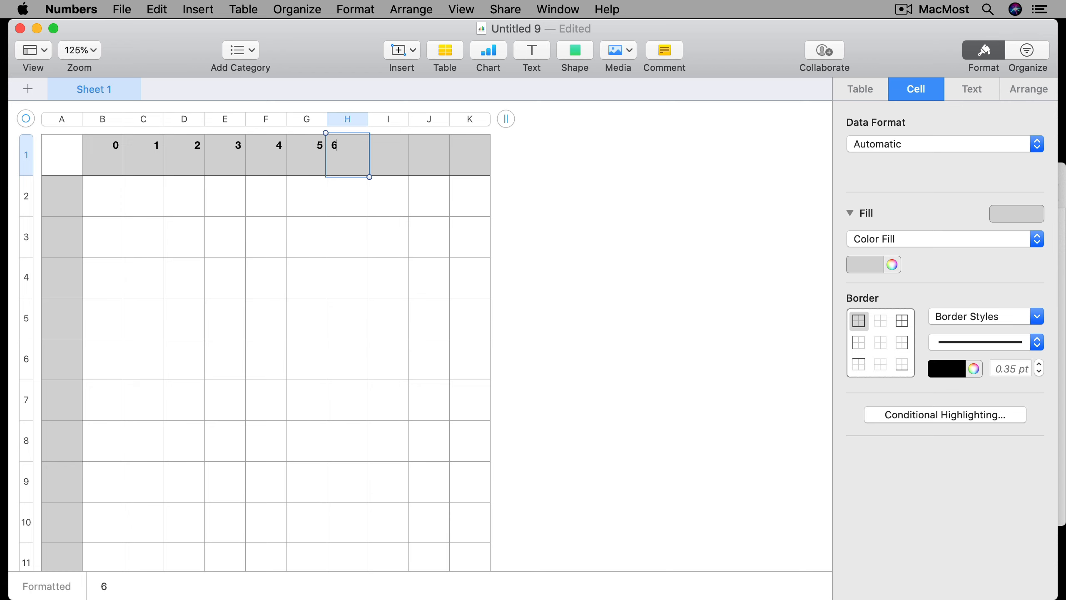
key("Tab")
type("7")
key("Tab")
type("8")
key("Tab")
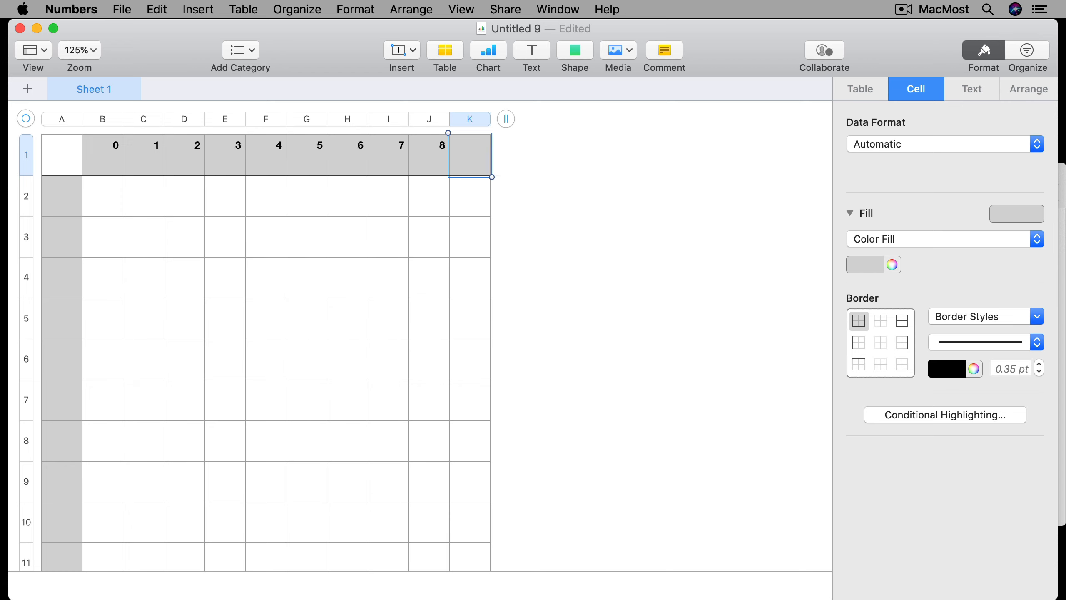
type("9")
Enter the numbers 0 through 9 down the header column, from A2 to A11.
left_click(67, 196)
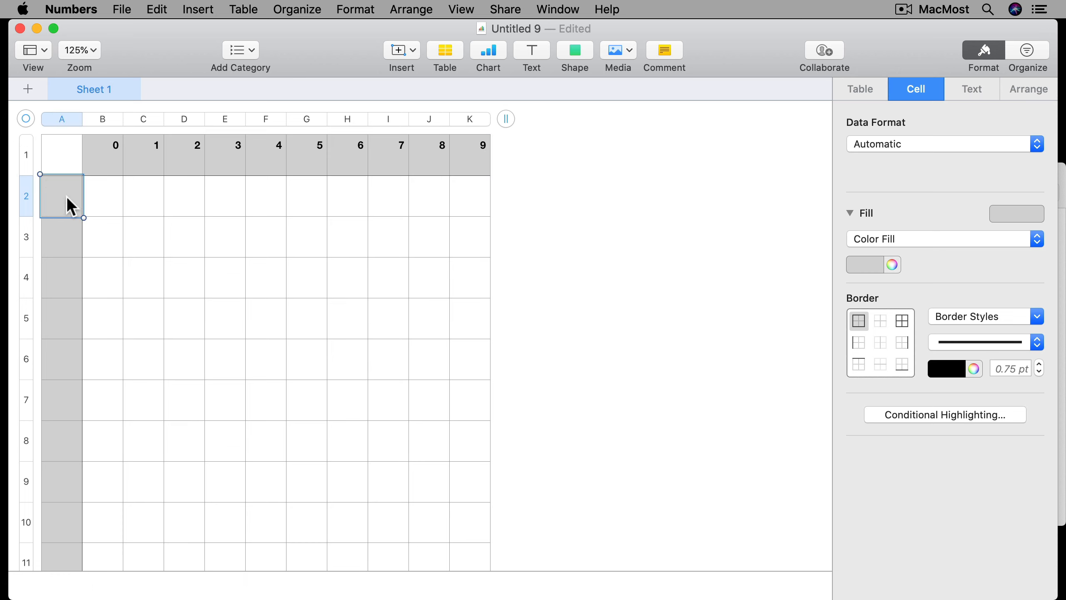
type("0")
key("Return")
type("1")
key("Return")
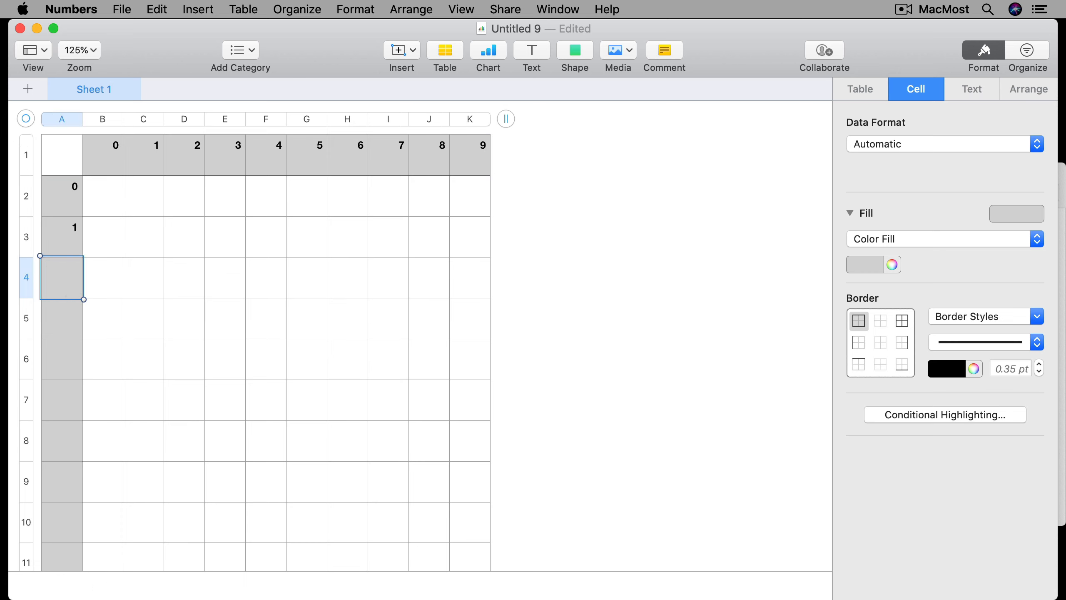
type("2")
key("Return")
type("3")
key("Return")
type("4")
key("Return")
type("5")
key("Return")
type("6")
key("Return")
type("7 8 9")
key("Return")
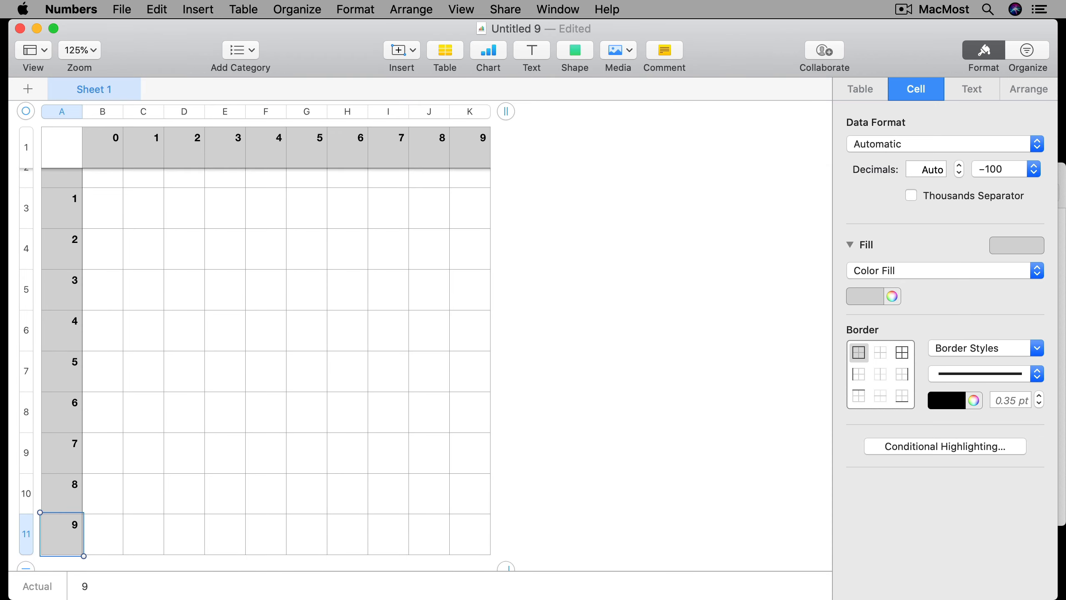
Center the header row numbers in B1 to K1 horizontally.
scroll(75, 129, "up", 1)
scroll(116, 244, "up", 1)
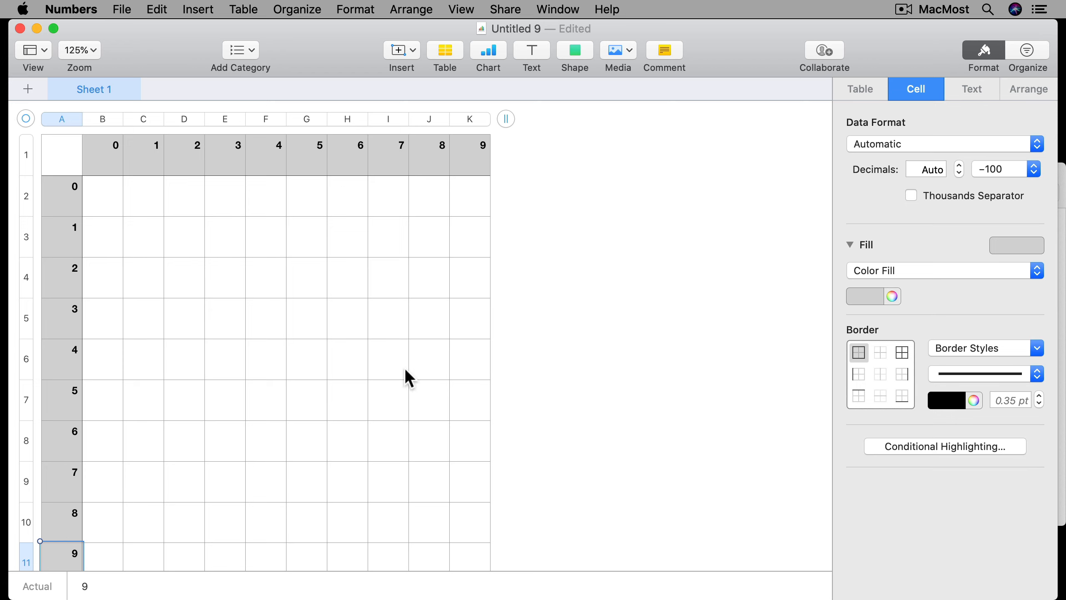
left_click(110, 163)
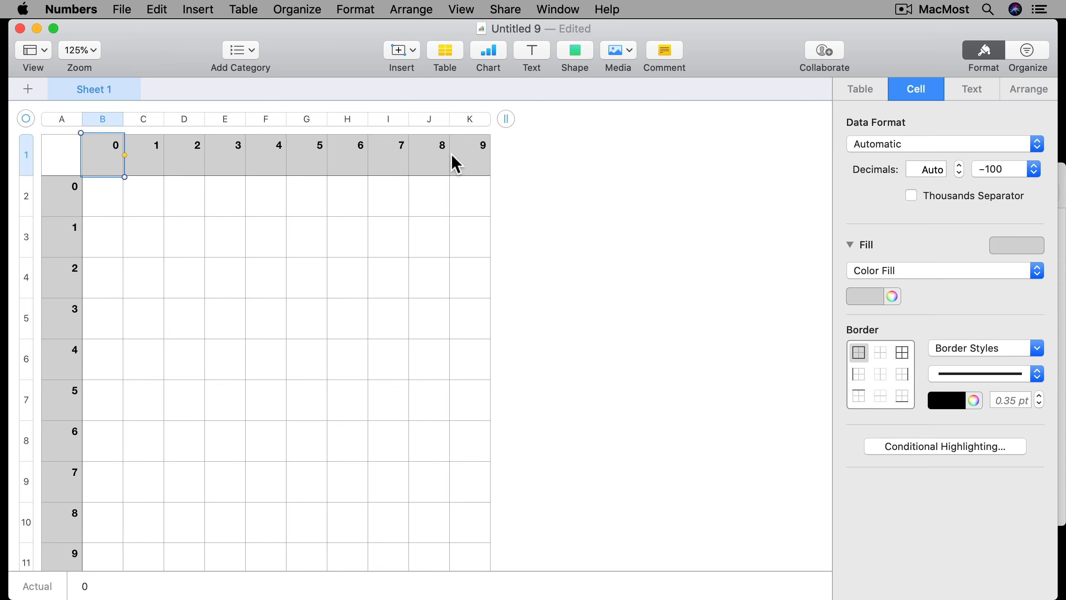
left_click(469, 163, "shift")
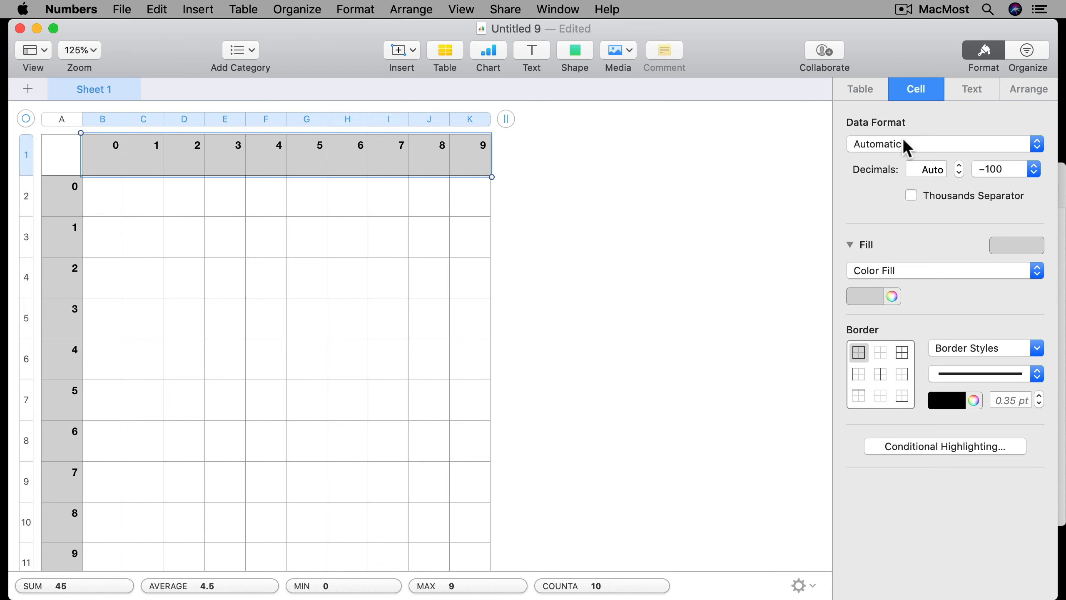
left_click(971, 89)
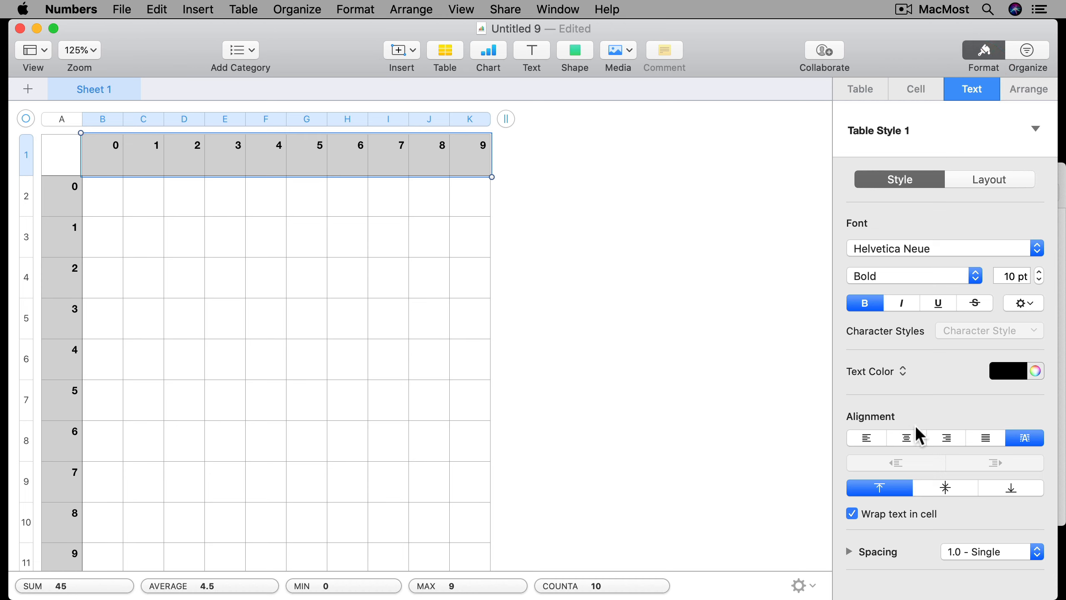
left_click(907, 438)
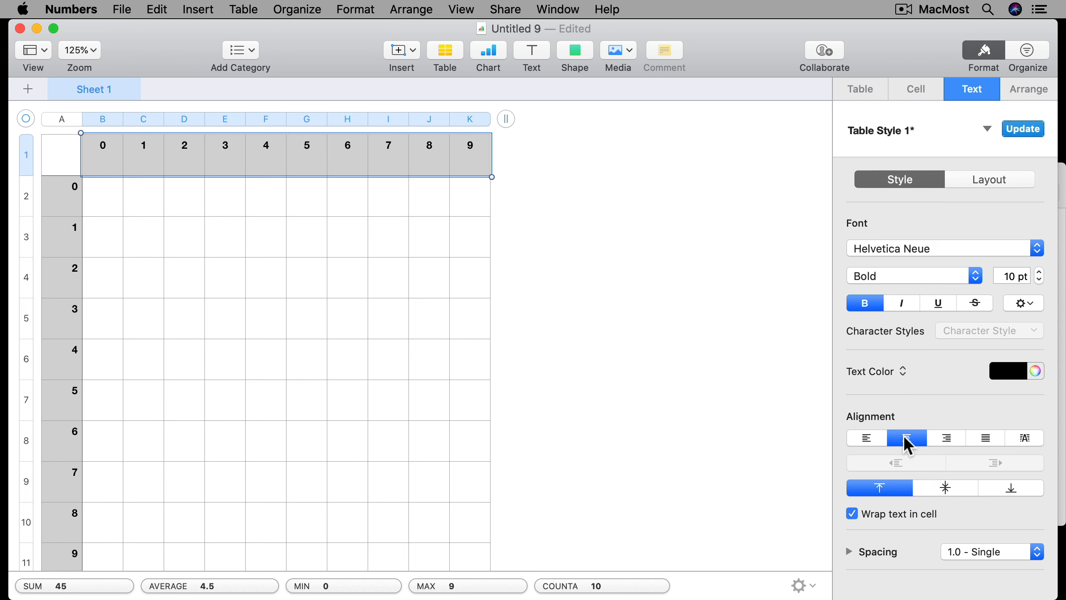
Center the header row numbers in B1 to K1 vertically and set their font size to 18 pt.
left_click(945, 488)
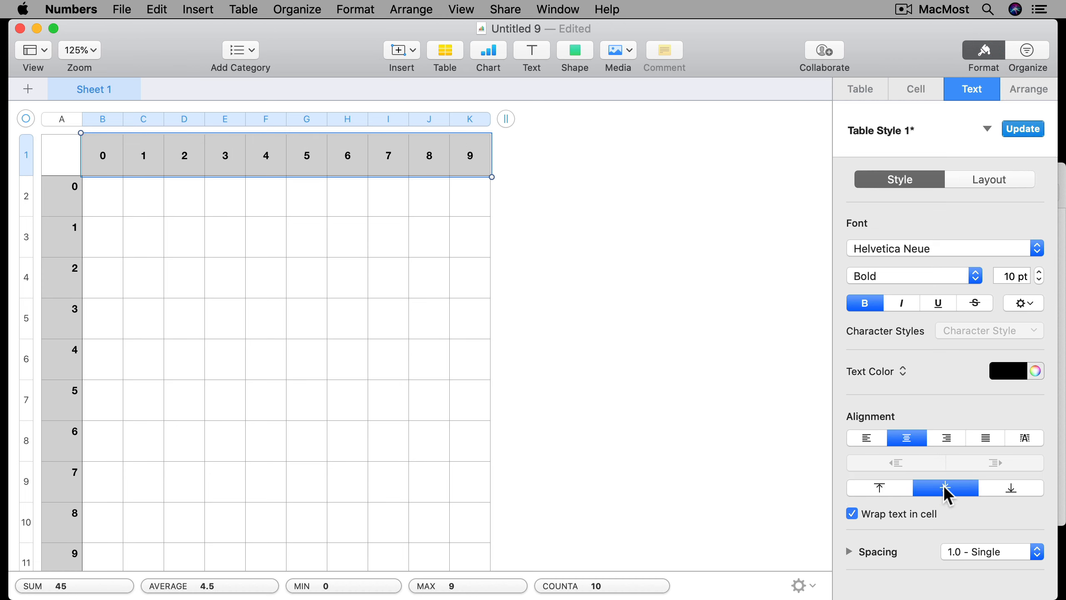
left_click(1038, 272)
left_click(1039, 272)
left_click(1039, 272)
left_click(1038, 272)
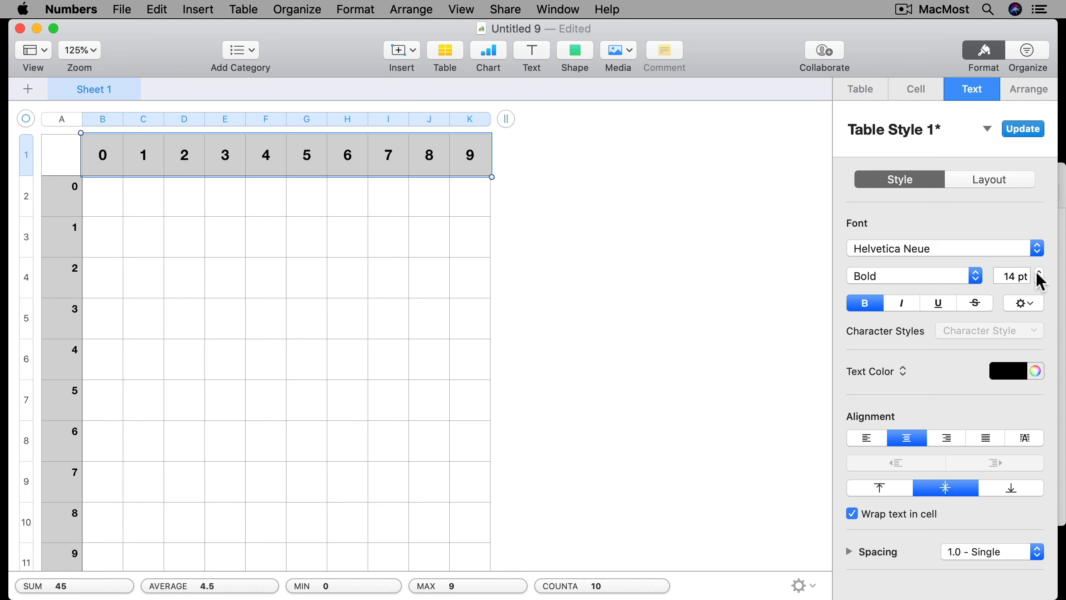
left_click(1038, 271)
left_click(1038, 272)
left_click(1038, 272)
left_click(1038, 272)
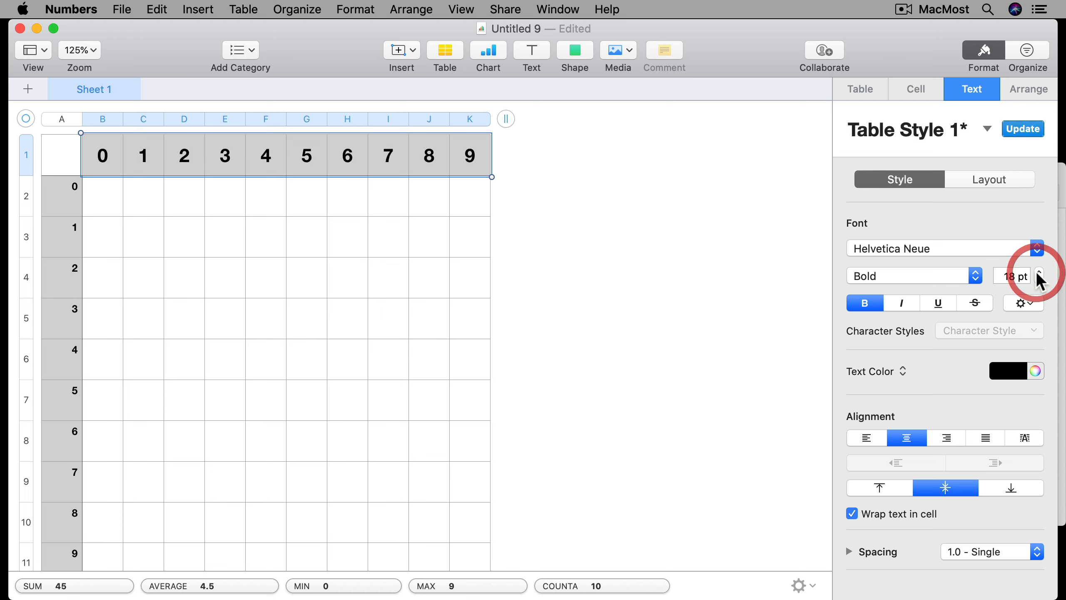
Center the header column numbers in A2 to A11 both horizontally and vertically.
left_click(63, 200)
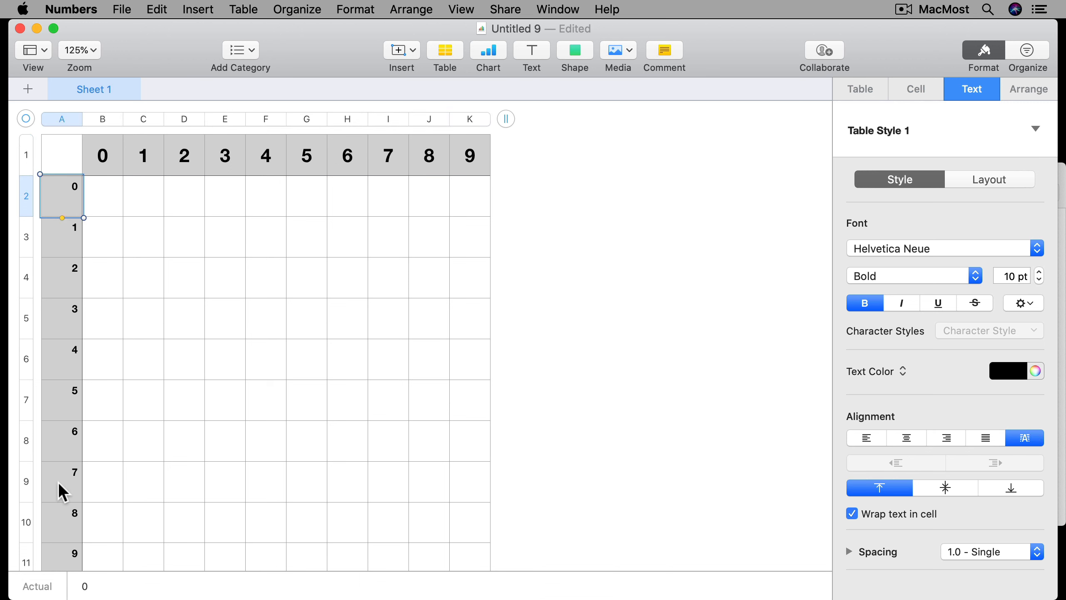
left_click(68, 560, "shift")
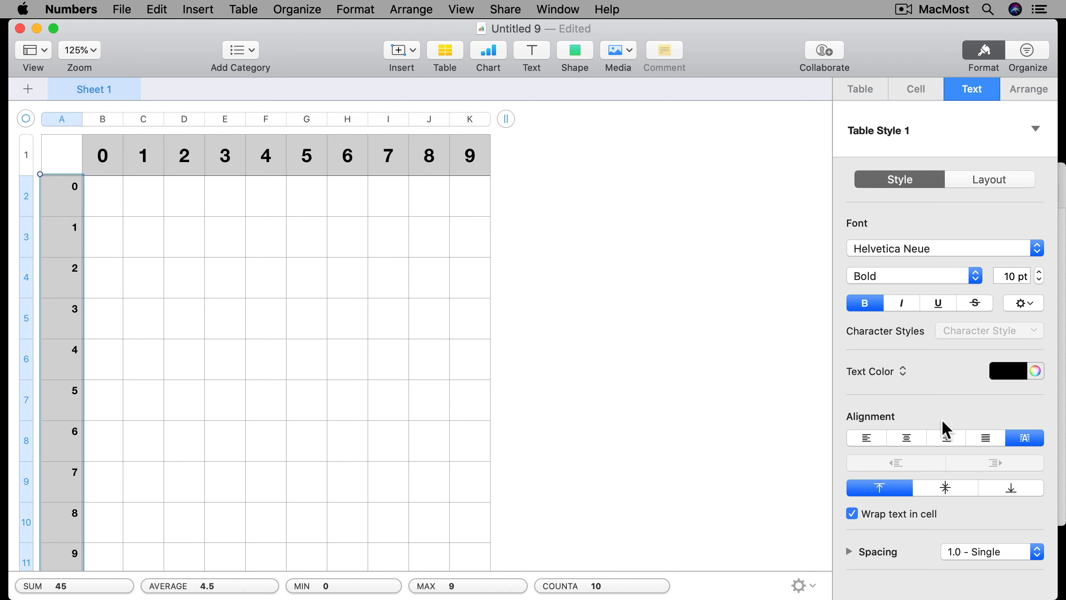
left_click(911, 438)
left_click(945, 487)
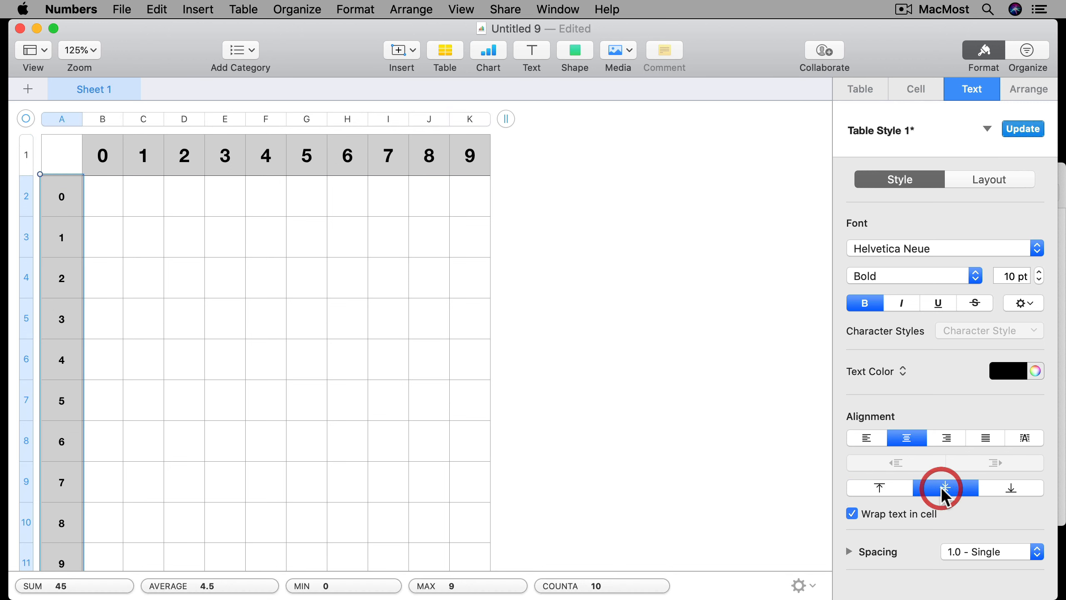
Set the font size of the header column numbers in A2 to A11 to 18 pt.
left_click(1040, 272)
left_click(1039, 272)
left_click(1040, 272)
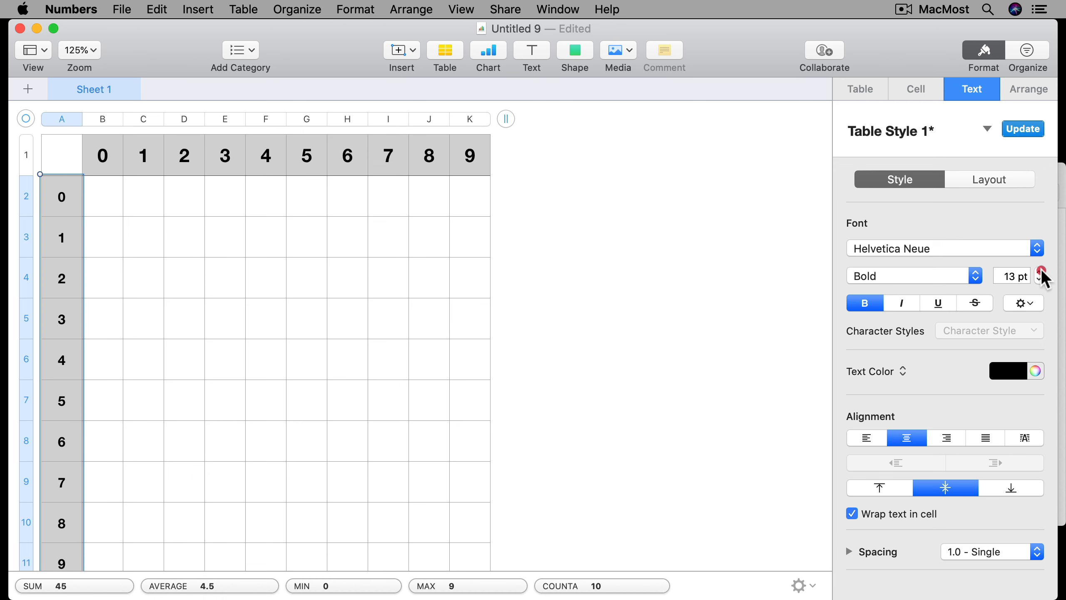
left_click(1039, 272)
left_click(1040, 271)
left_click(1039, 272)
left_click(1039, 271)
left_click(1040, 272)
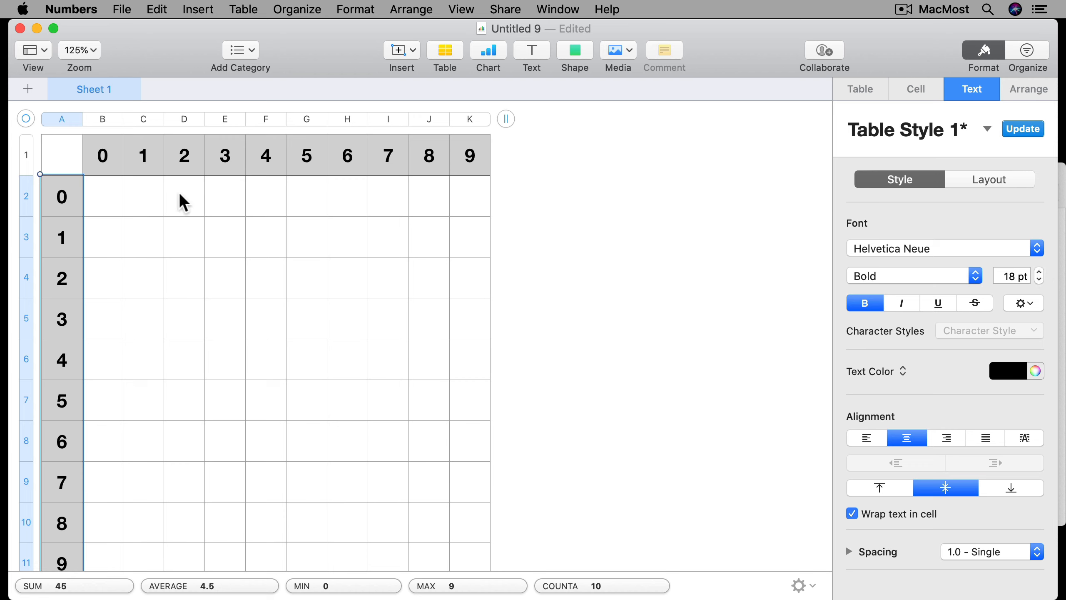
Enter four sample first names across the first grid row, one per cell from B2 to E2.
left_click(103, 200)
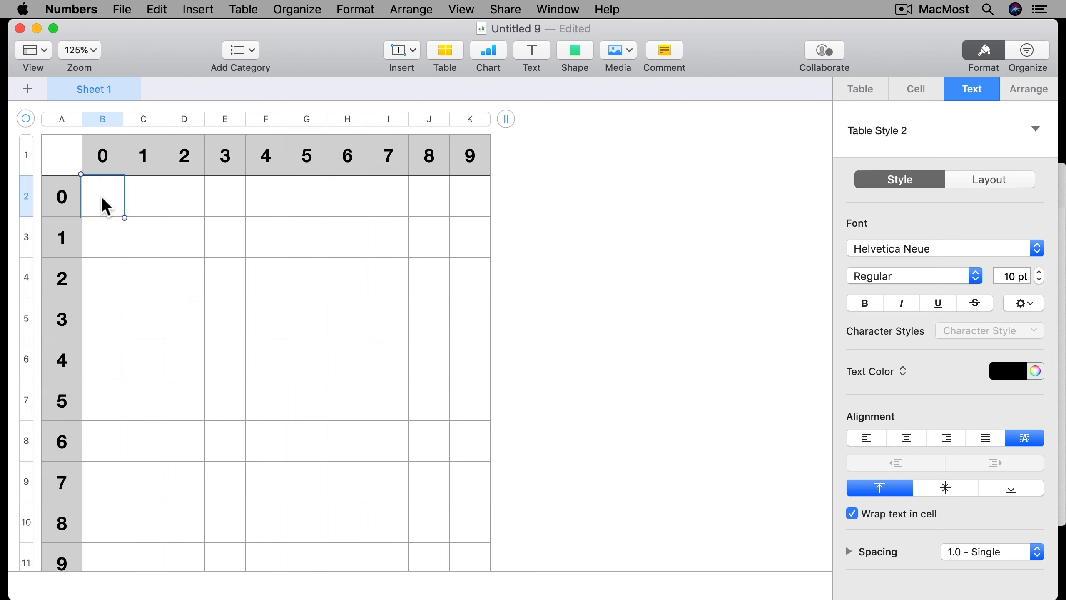
type("Bob")
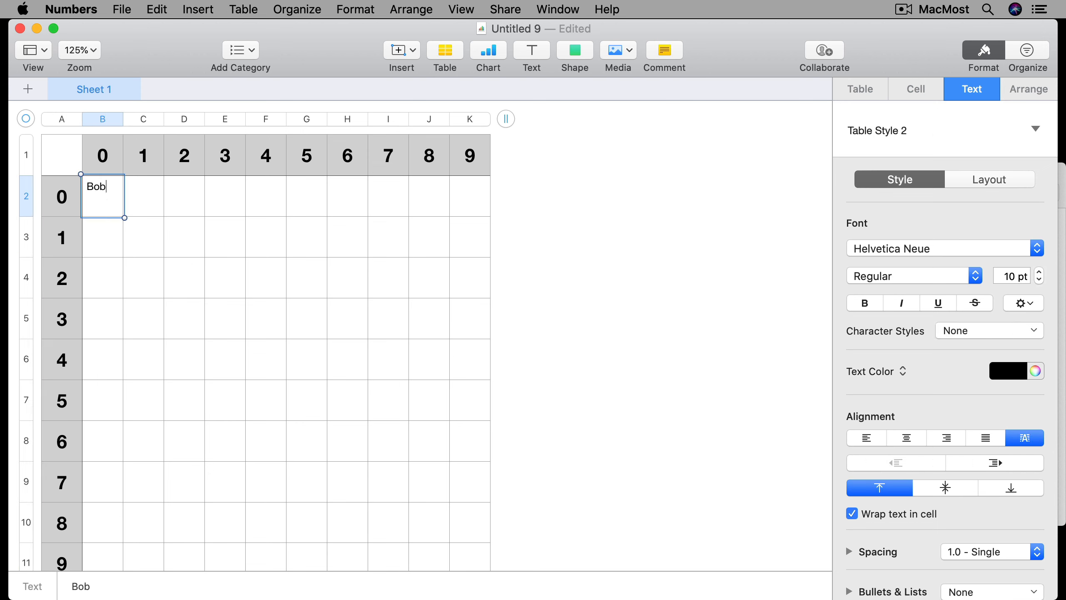
key("Tab")
type("Mary")
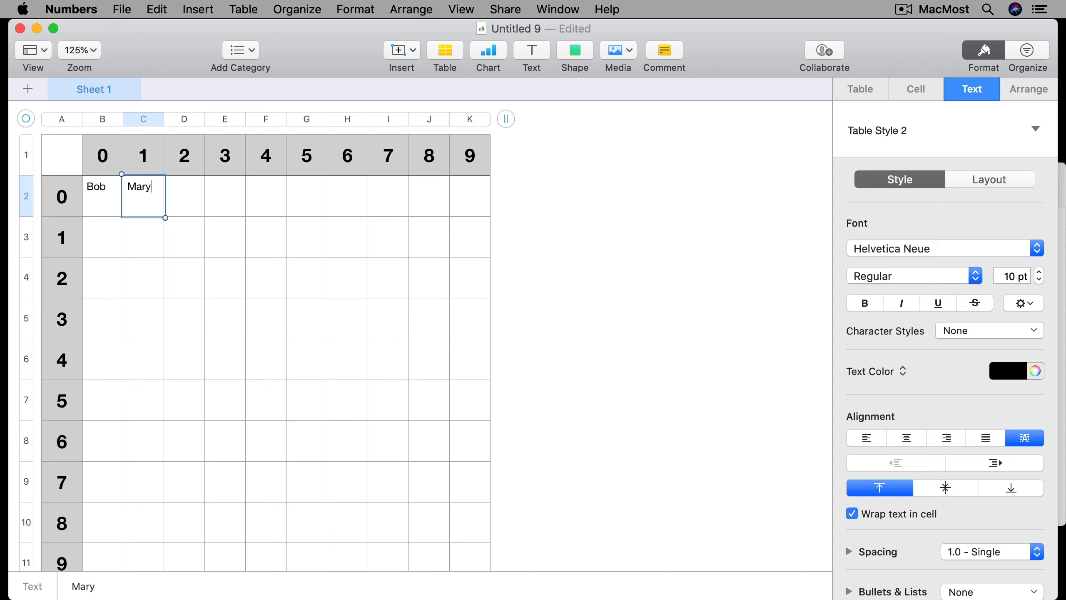
key("Tab")
type("Bill")
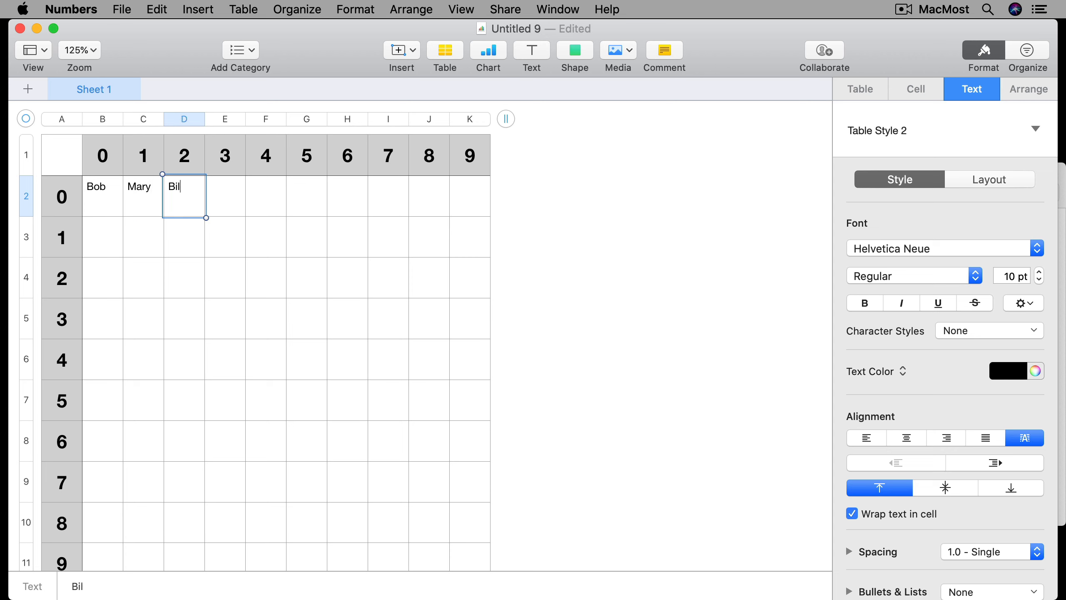
key("Tab")
type("Gary")
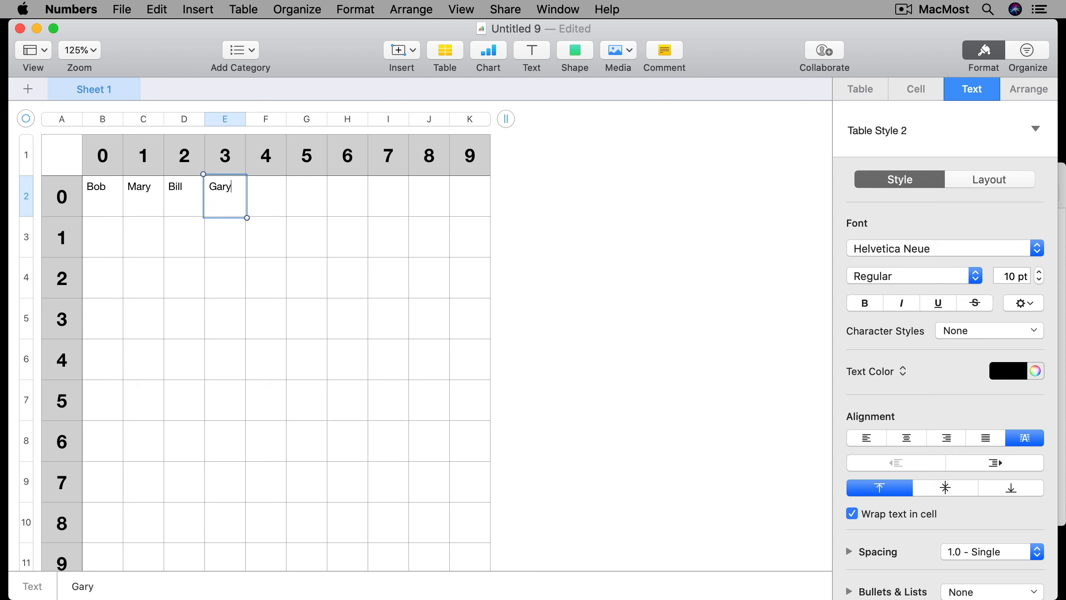
Center the text of all body cells from B2 to K11 horizontally and vertically.
left_click(84, 201)
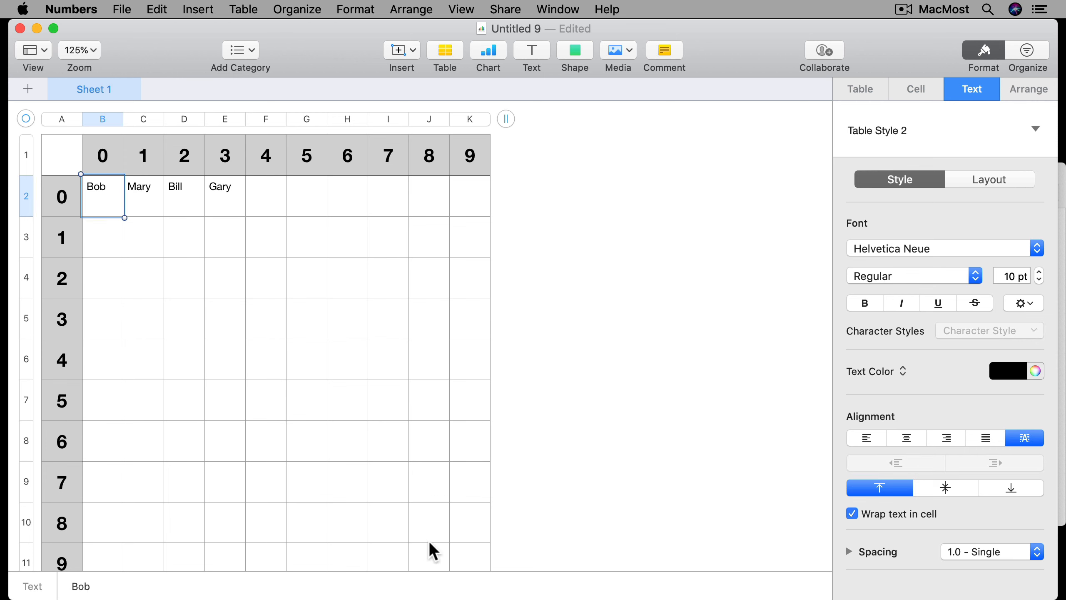
left_click(461, 546, "shift")
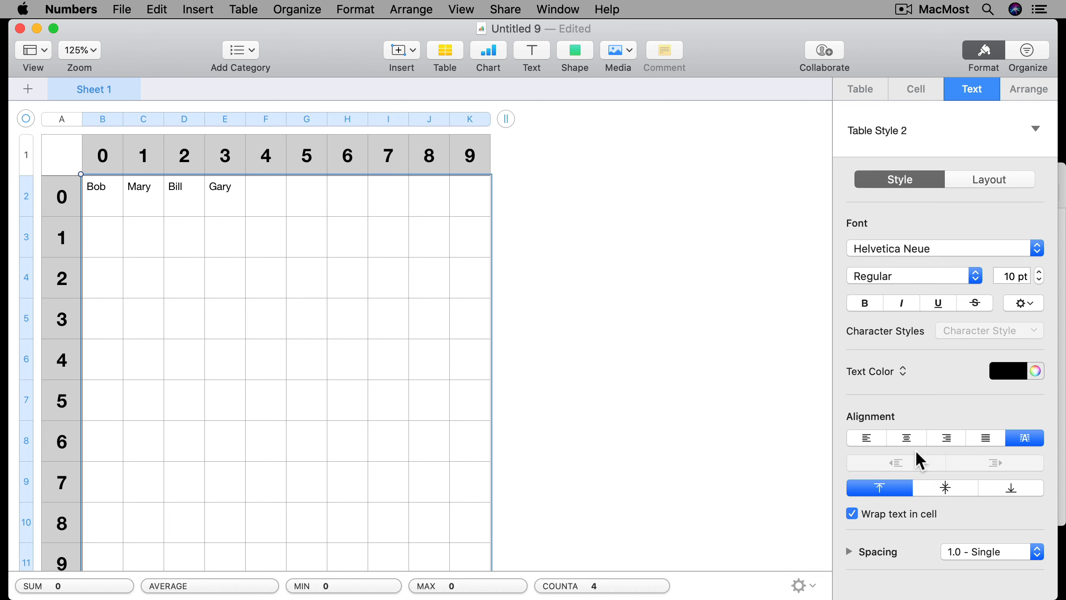
left_click(908, 437)
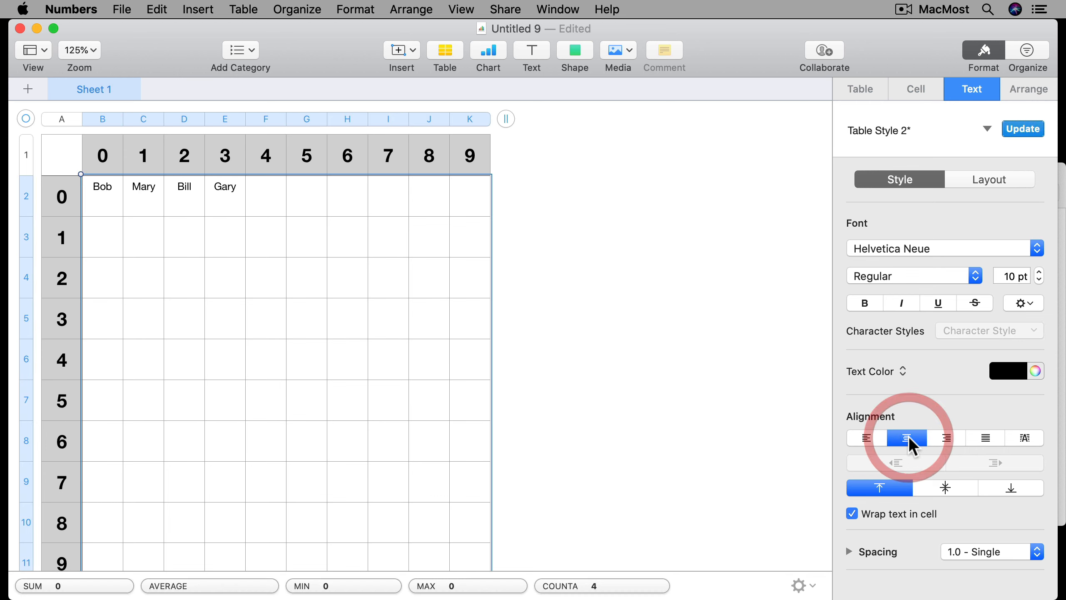
left_click(943, 488)
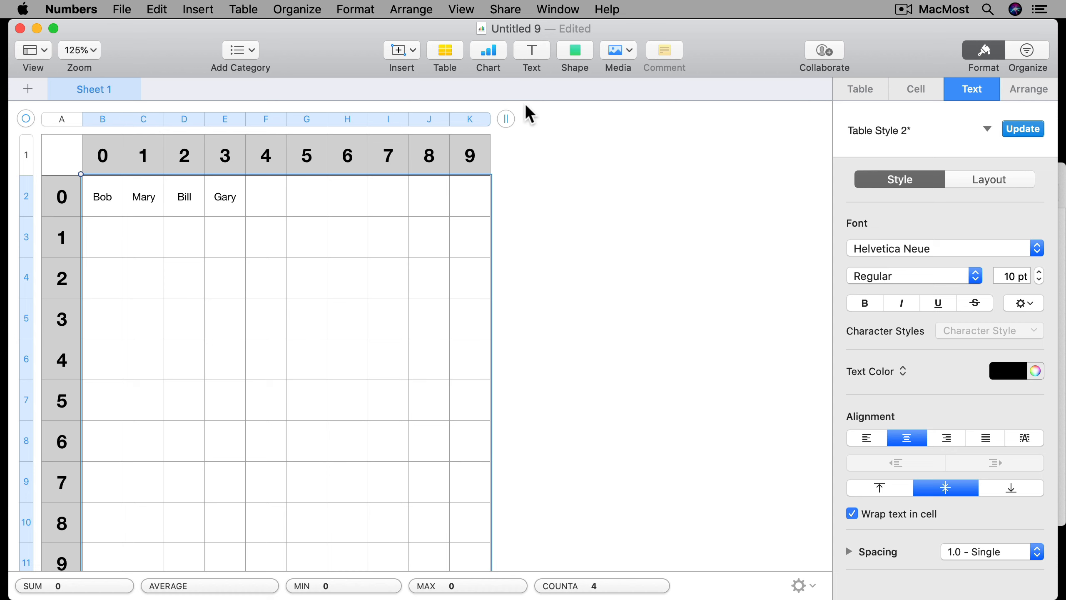
Add a text box reading "Team One" in the empty area to the right of the table.
left_click(532, 52)
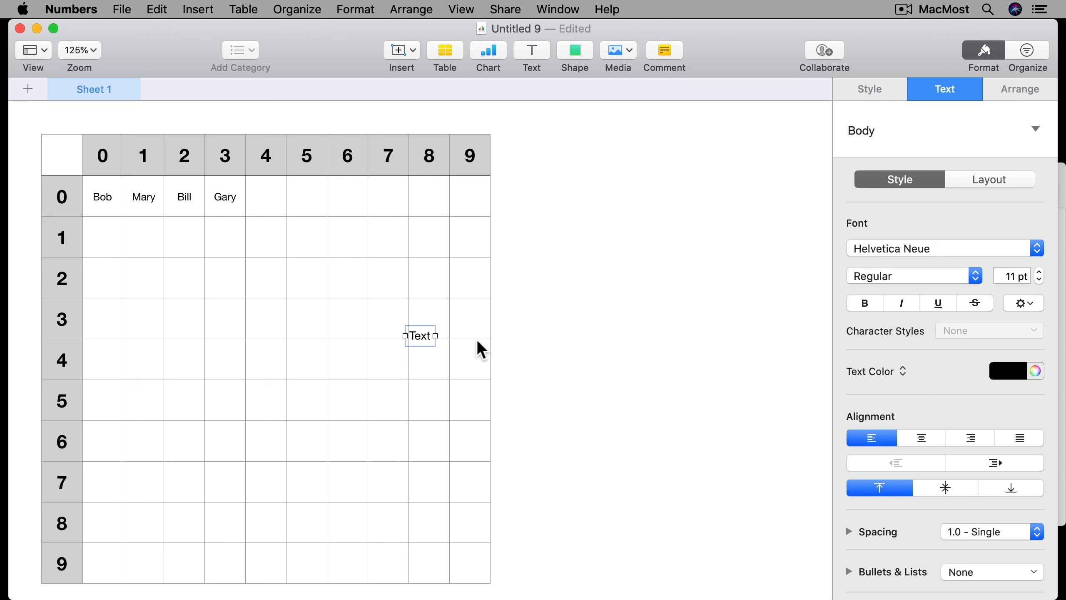
left_click_drag(420, 336, 632, 318)
double_click(633, 318)
type("Team ")
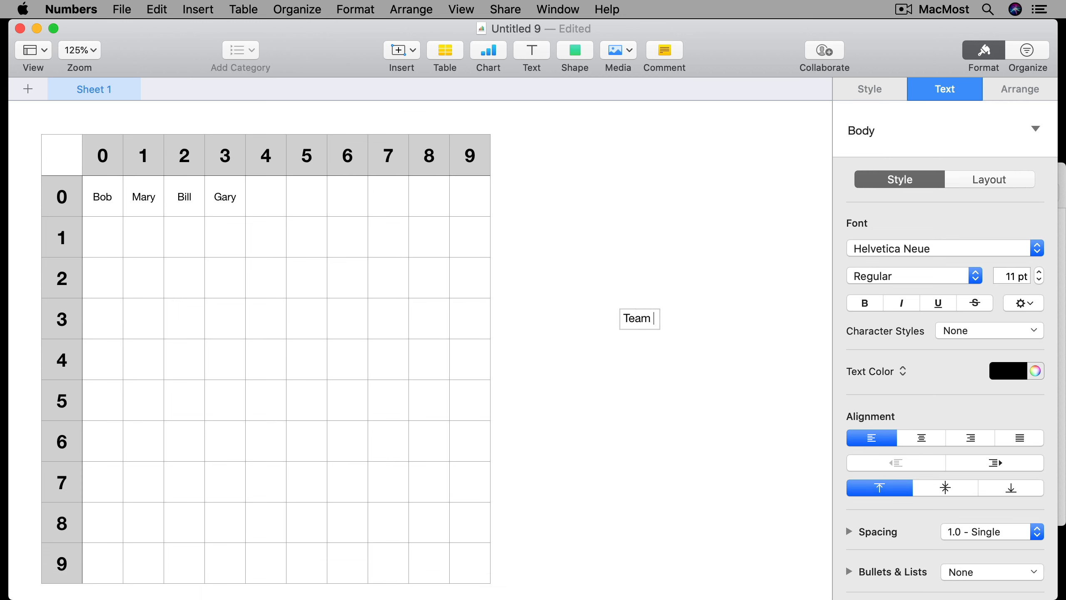
type("One")
left_click(663, 369)
Duplicate the "Team One" text box, place the copy directly below it, and change its text to "Team Two".
left_click(655, 314)
key("cmd+d")
mouse_move(653, 322)
left_mouse_down()
mouse_move(642, 351)
mouse_move(641, 340)
left_mouse_up()
double_click(642, 340)
key("super+a")
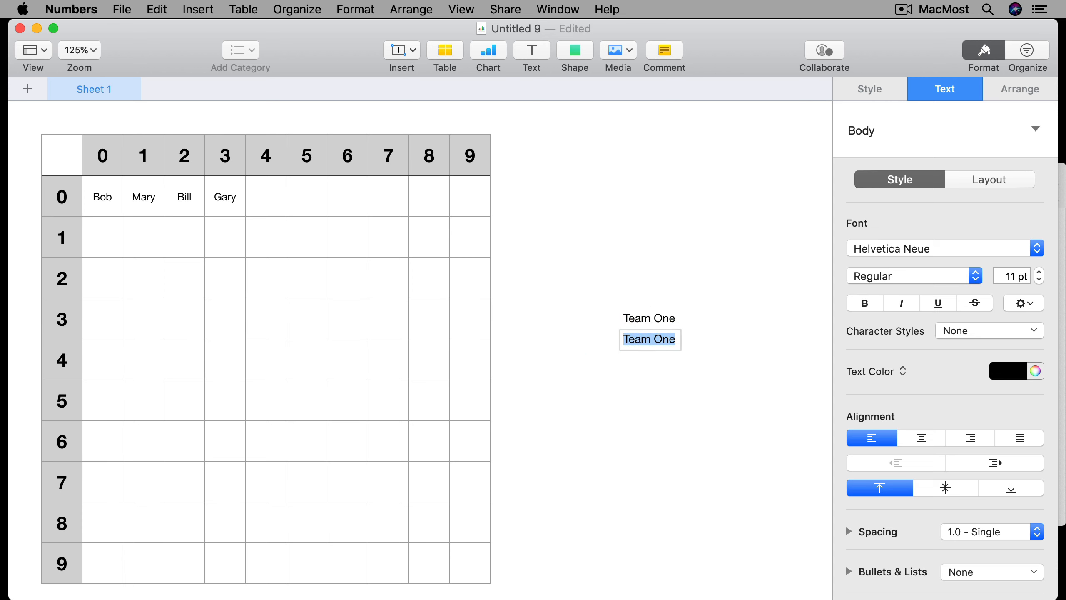
type("Team Two")
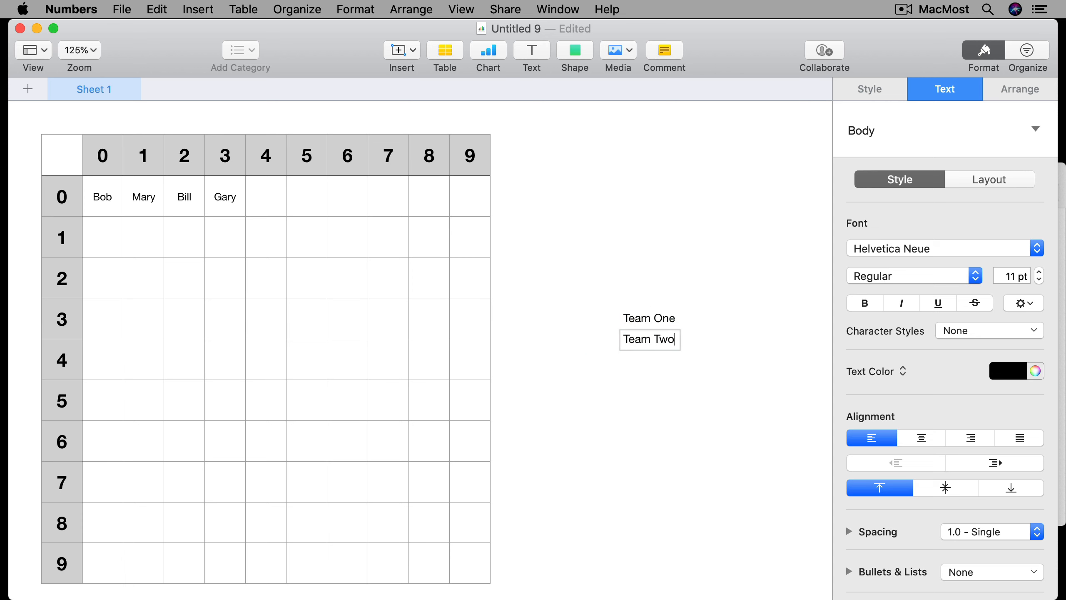
left_click(728, 368)
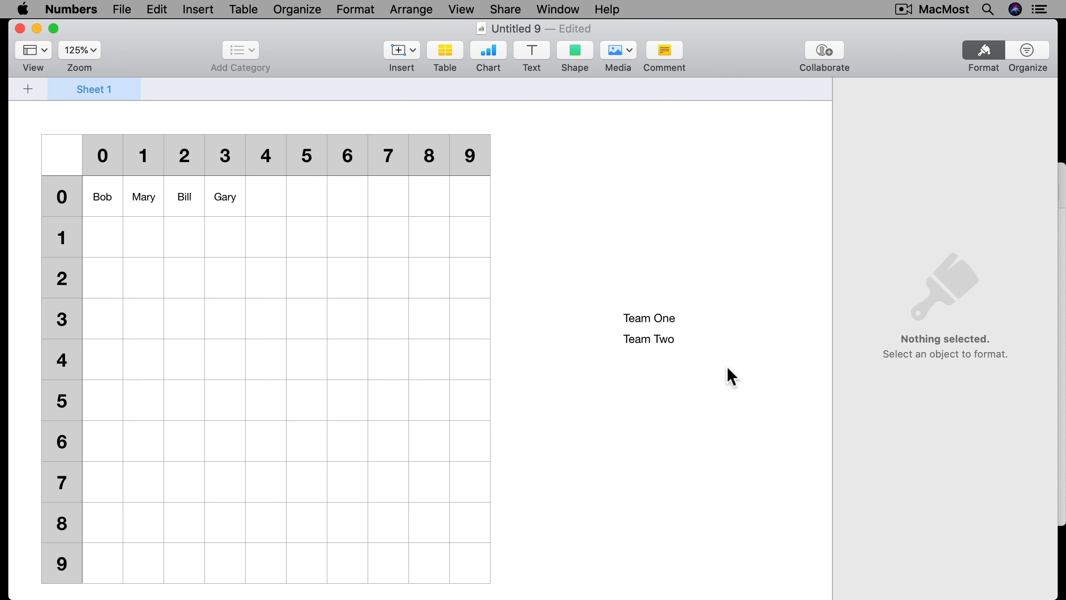
Move the "Team One" label above the middle of the header row and format it as bold 14 pt.
left_click_drag(656, 316, 290, 126)
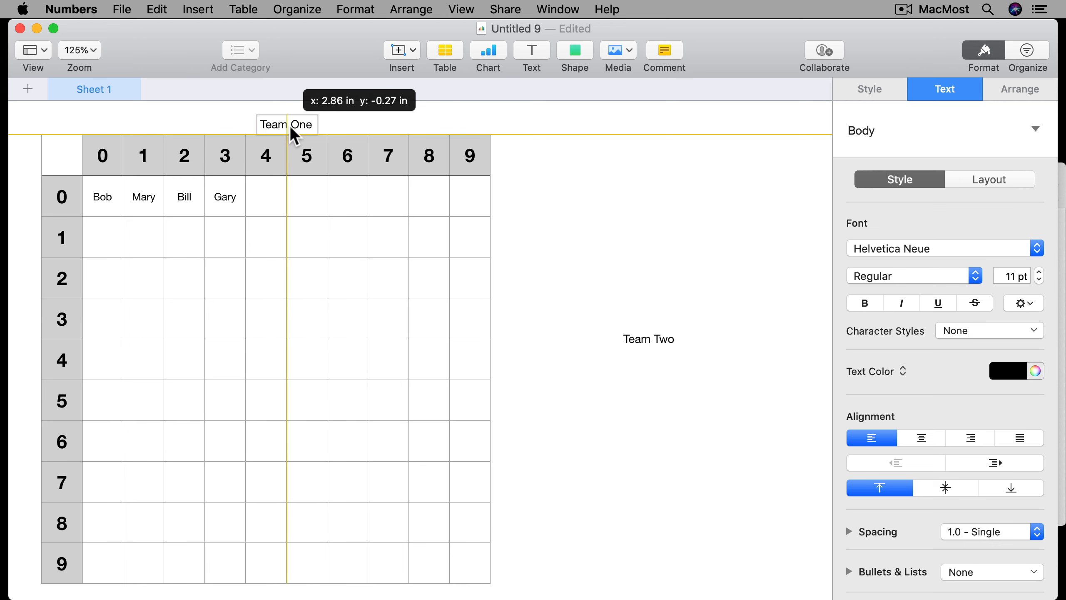
left_click_drag(290, 126, 290, 119)
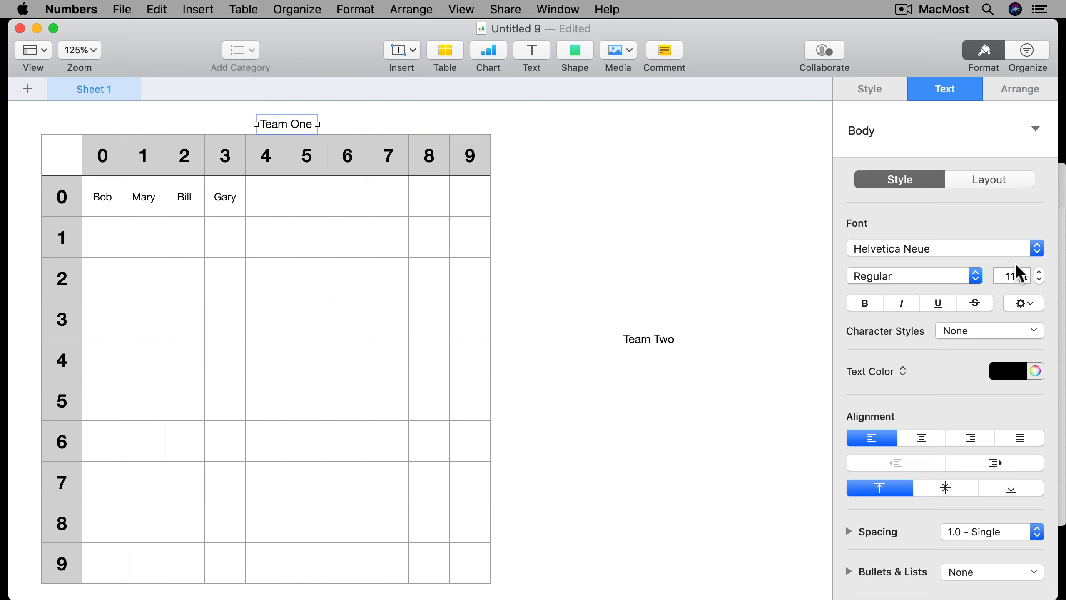
left_click(1039, 272)
left_click(1038, 271)
left_click(1039, 272)
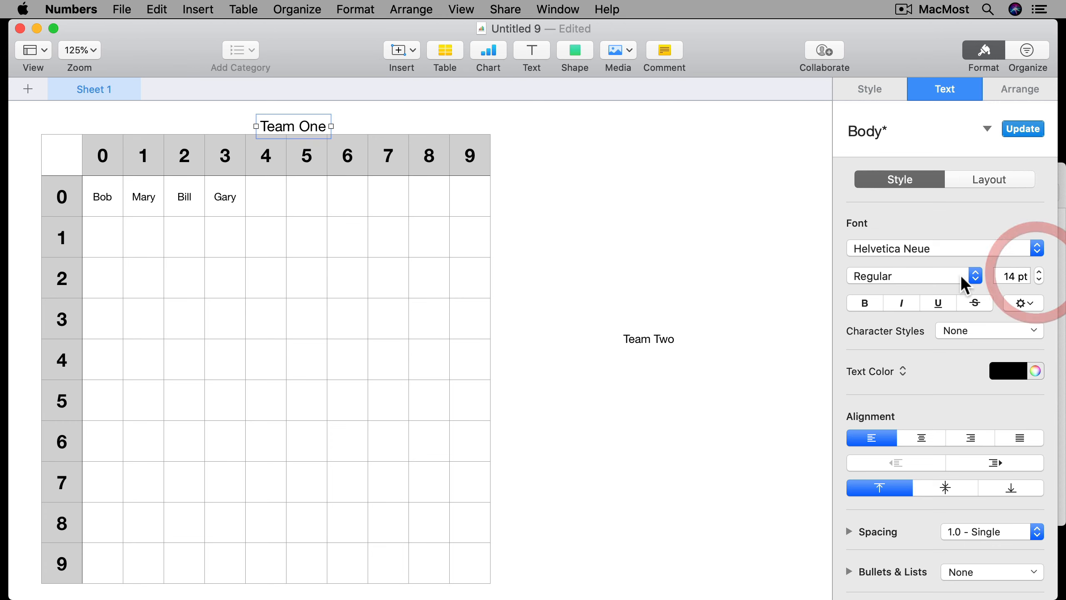
left_click(865, 303)
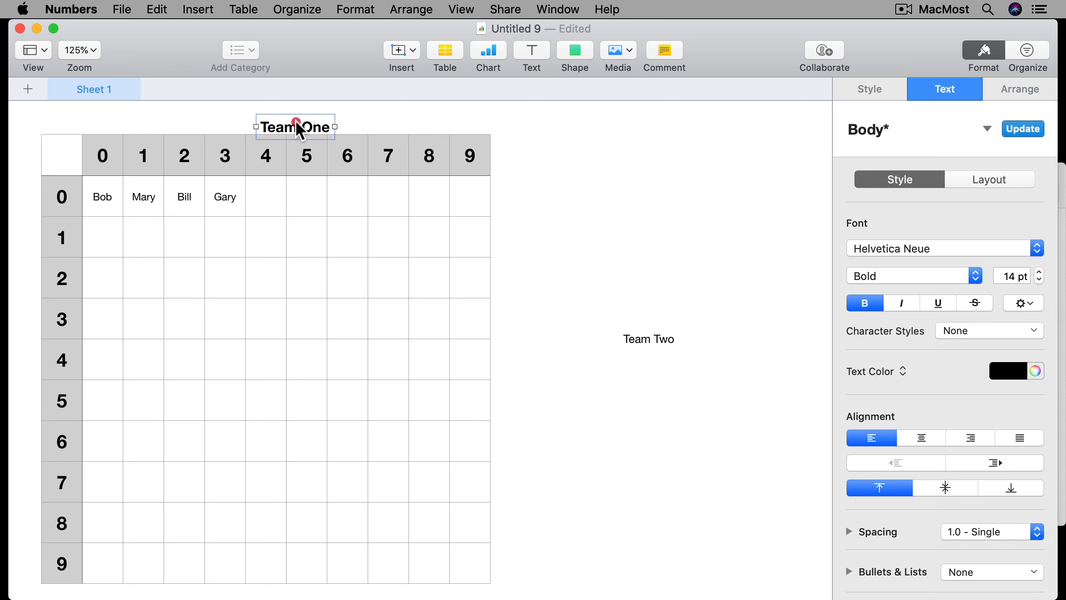
left_click_drag(298, 127, 297, 121)
Format the "Team Two" label as bold 14 pt.
left_click(637, 336)
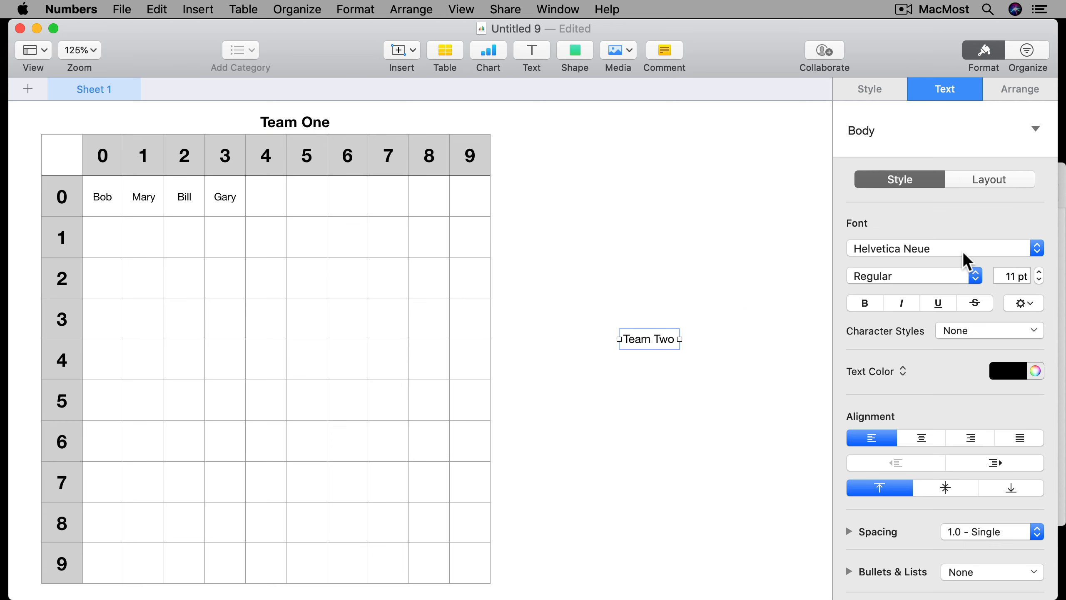
left_click(1039, 272)
left_click(1039, 272)
left_click(1039, 272)
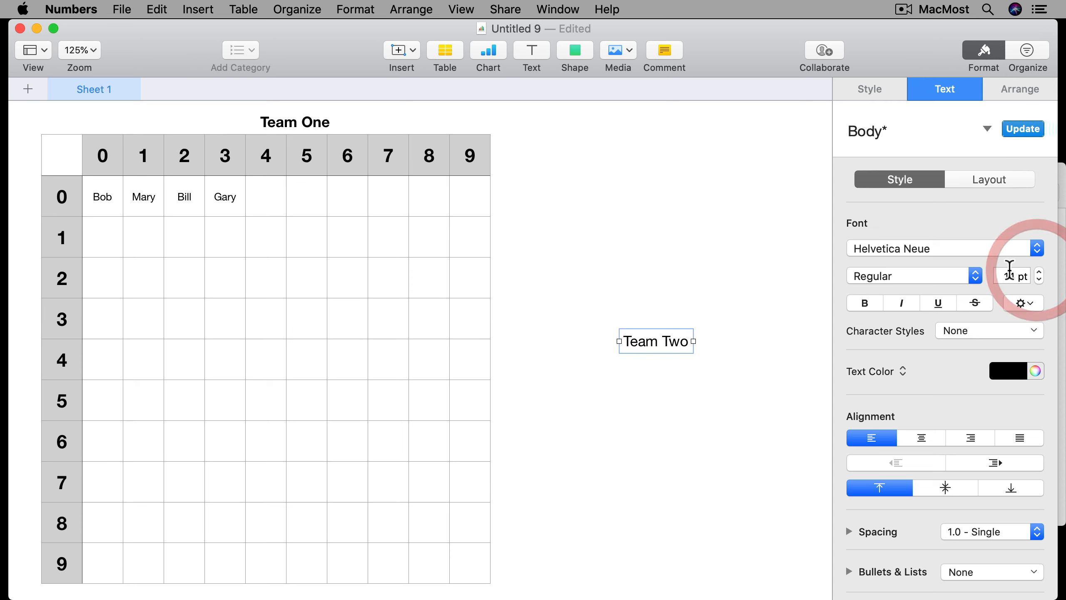
left_click(867, 301)
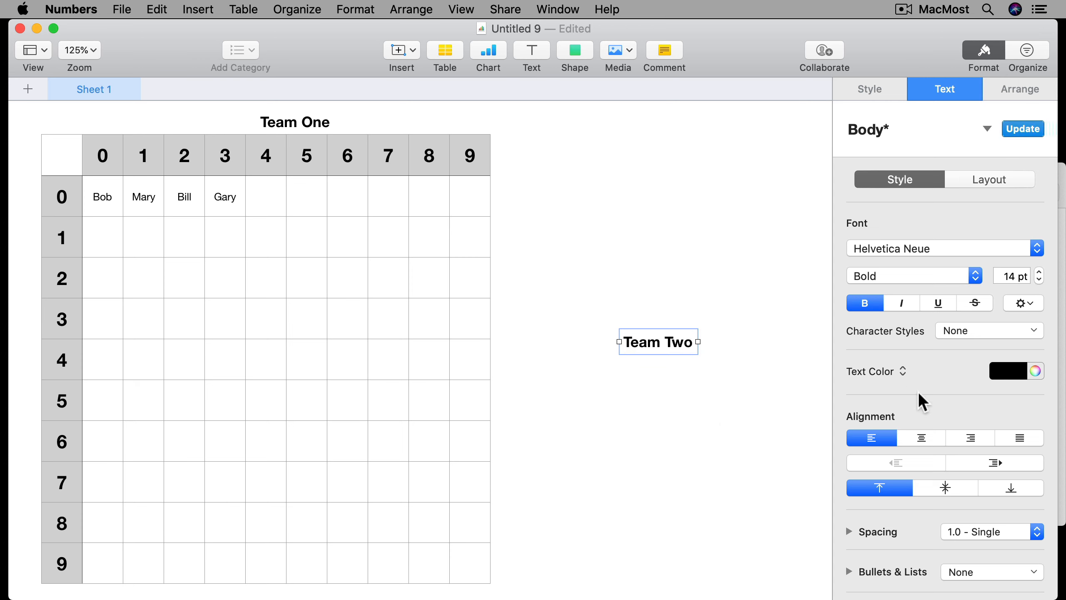
Rotate the "Team Two" label to 90° and place it alongside the header column, left of the table.
left_click(1010, 84)
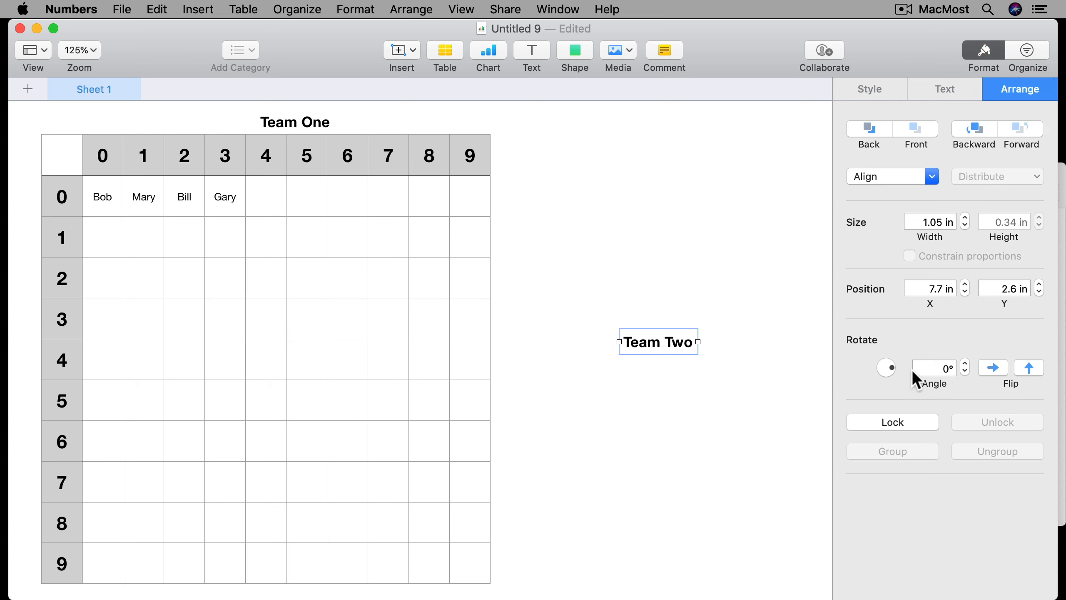
left_click(948, 368)
type("90")
key("Return")
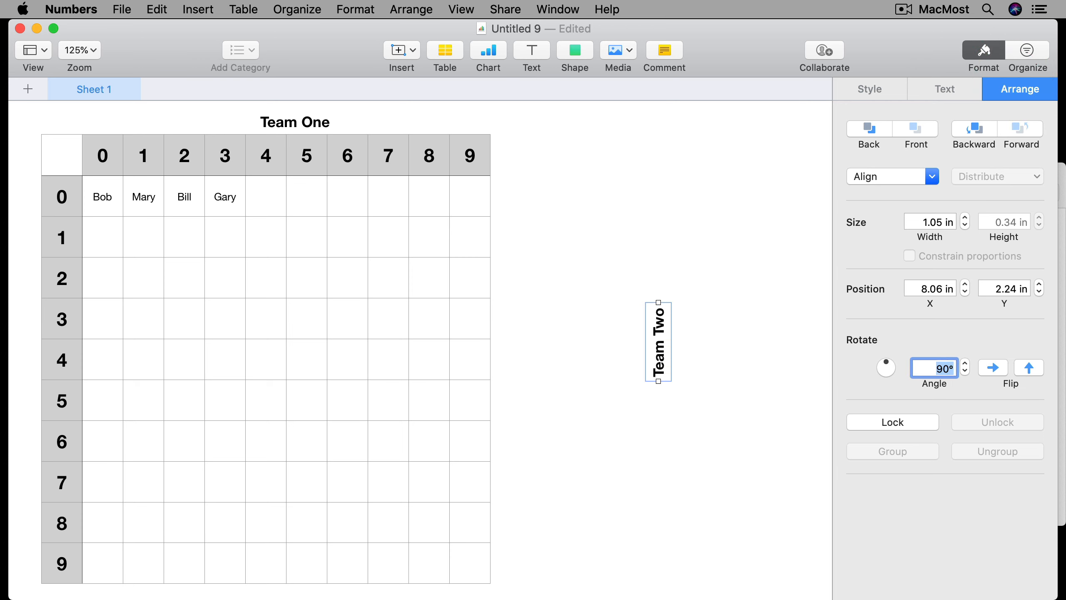
left_click(707, 346)
left_click_drag(665, 345, 27, 382)
left_click(611, 391)
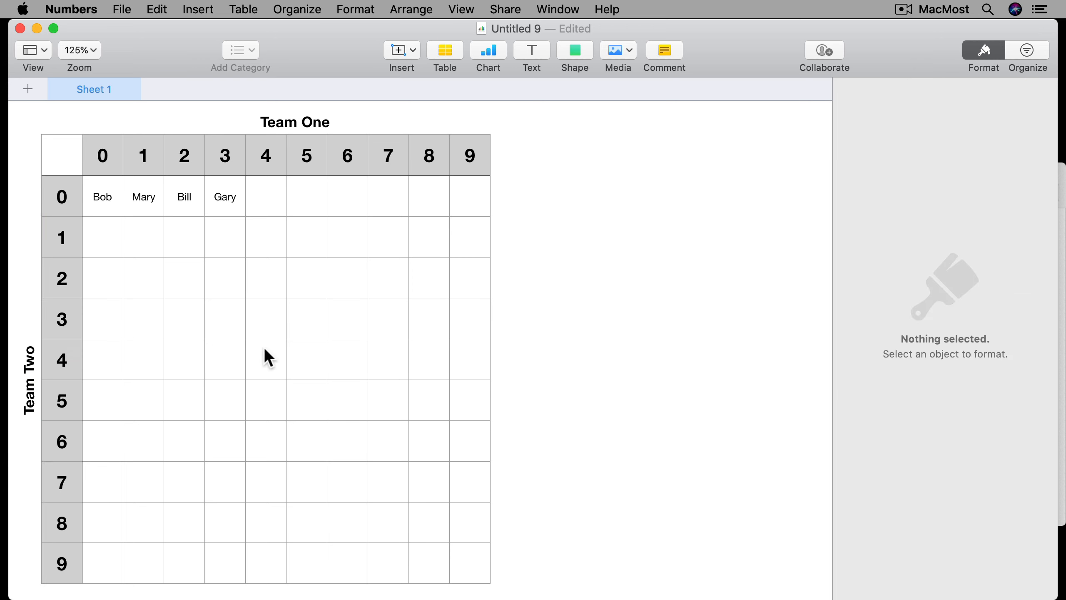
Open the print setup, turn off fitting to the page, and set the content scale to 125%.
left_click(121, 9)
left_click(146, 296)
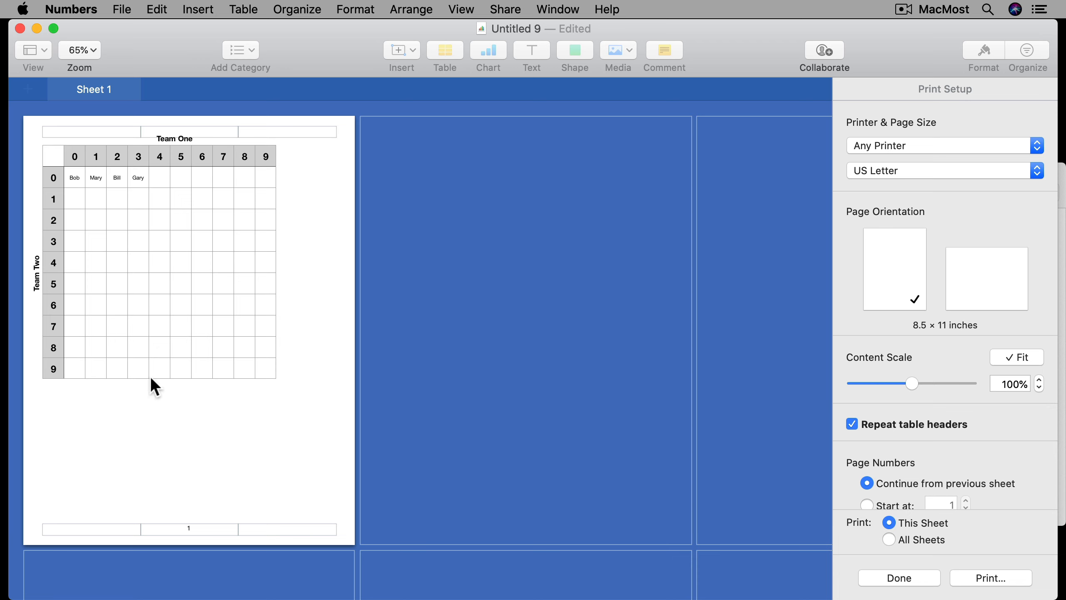
left_click(1016, 356)
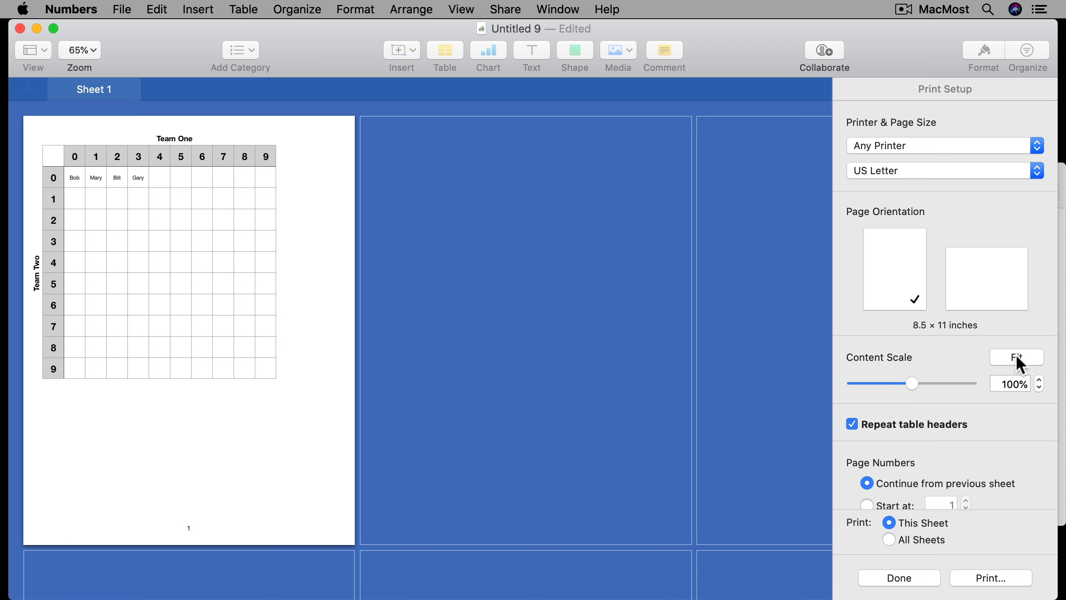
left_click_drag(912, 383, 932, 383)
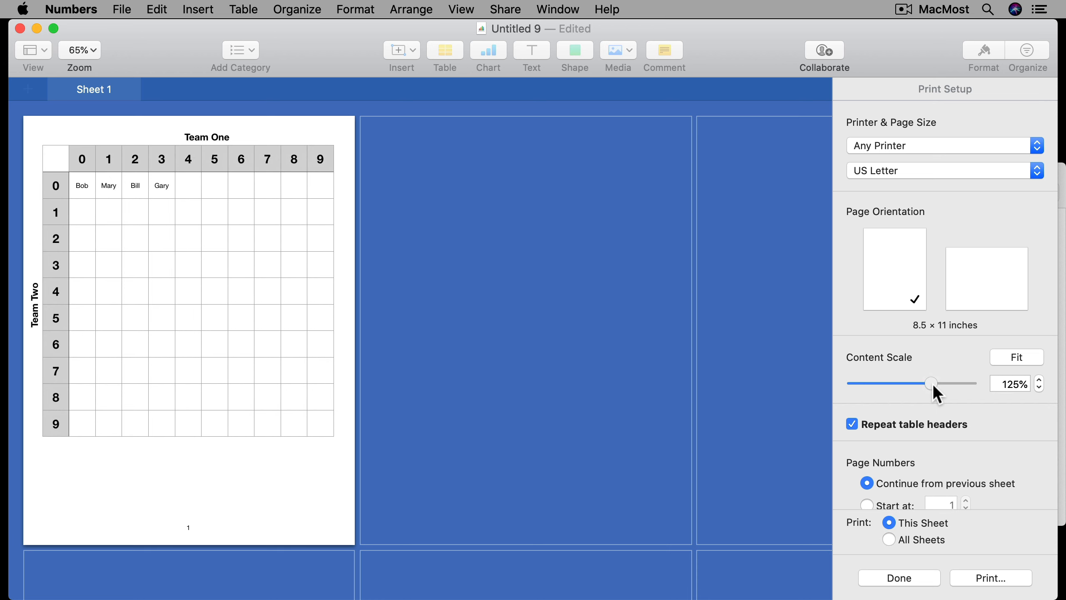
Check the available printer choices, keep Any Printer, and close the print setup.
left_click(933, 384)
left_click(913, 147)
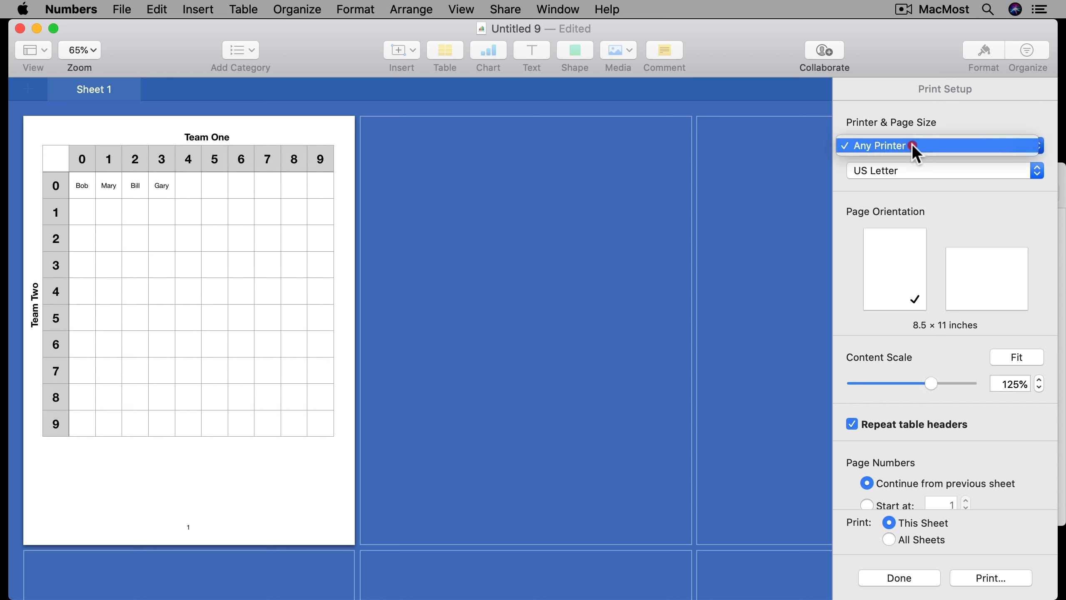
left_click(875, 119)
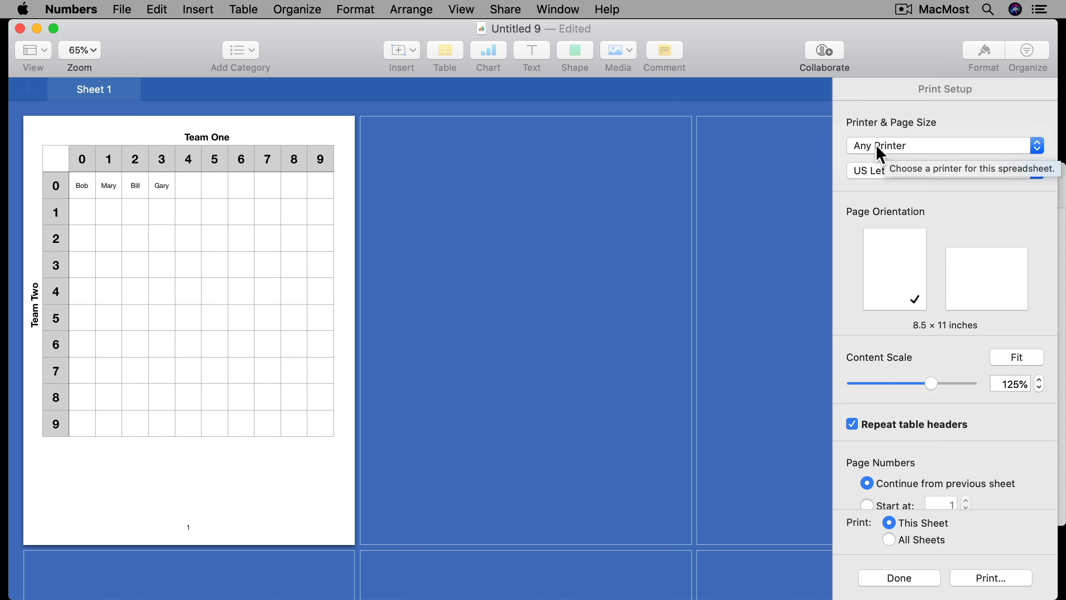
left_click(885, 146)
left_click(880, 105)
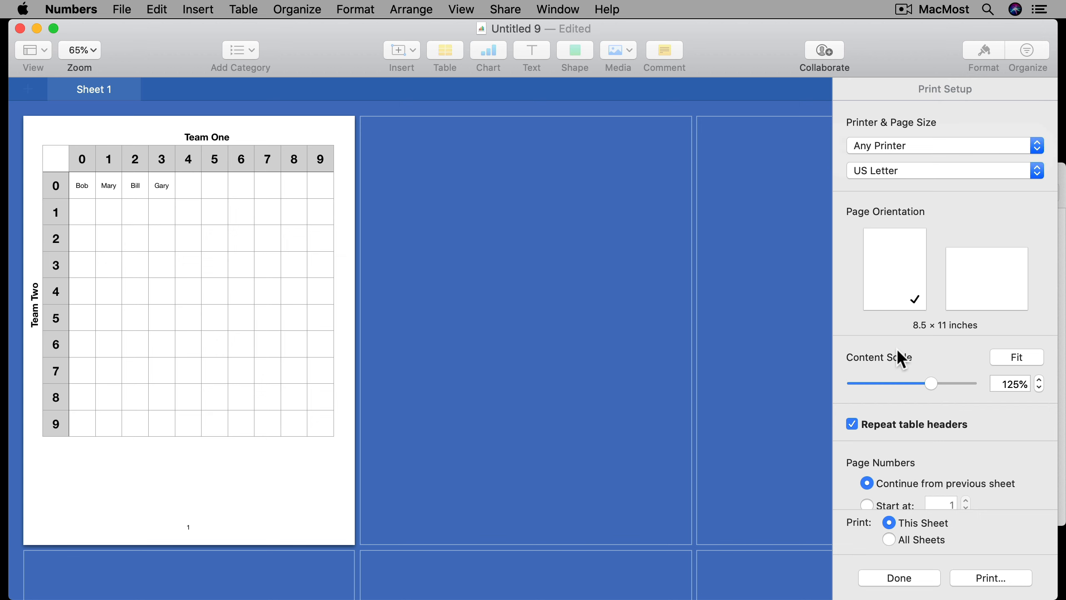
left_click(889, 577)
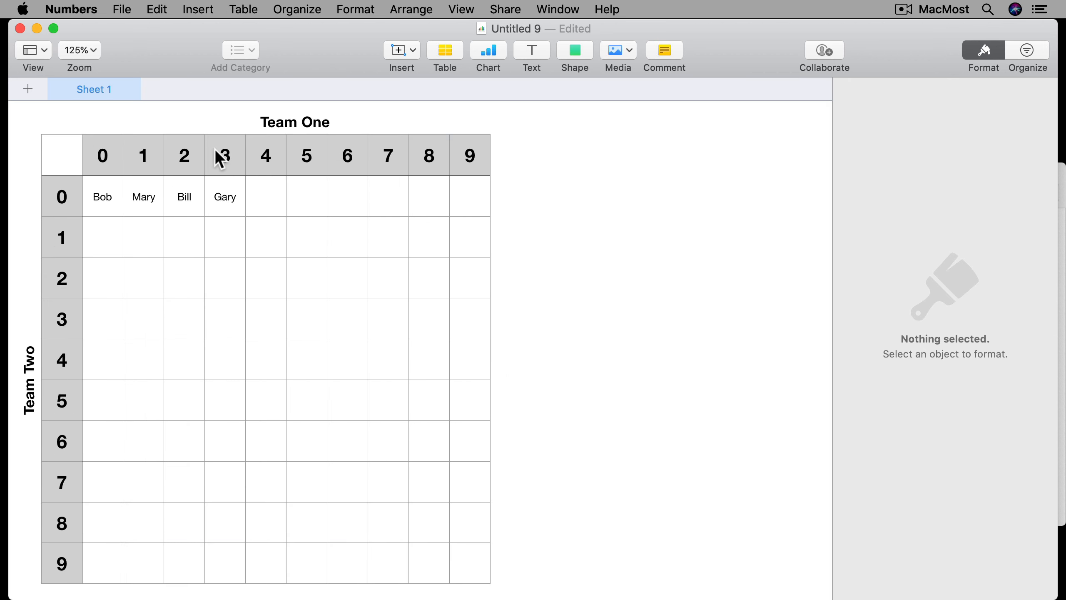
Clear both the contents and the formatting of header cells B1 to K1.
left_click(97, 160)
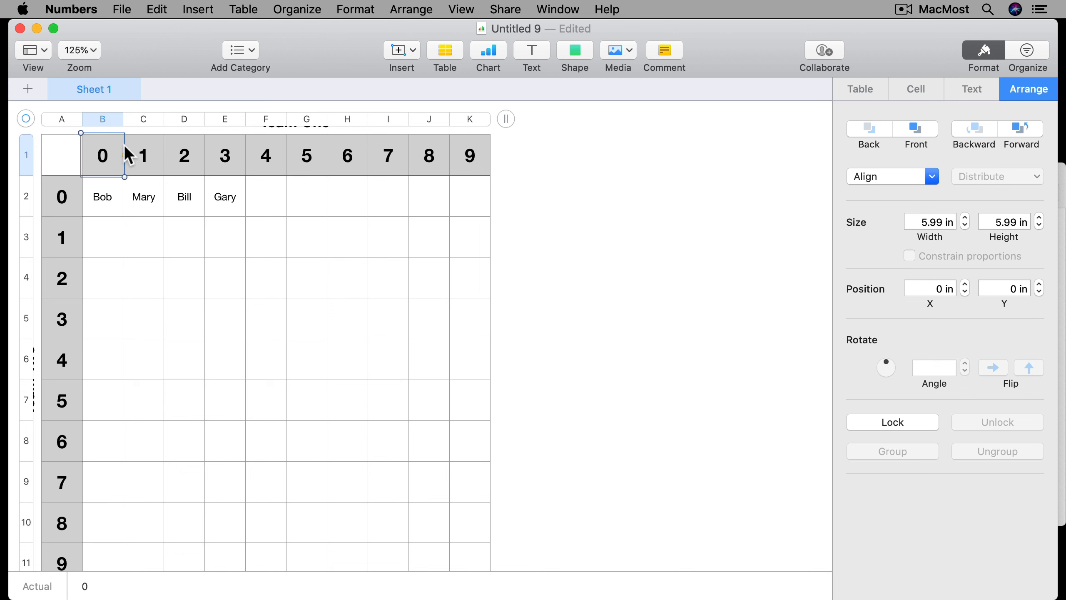
left_click(463, 156, "shift")
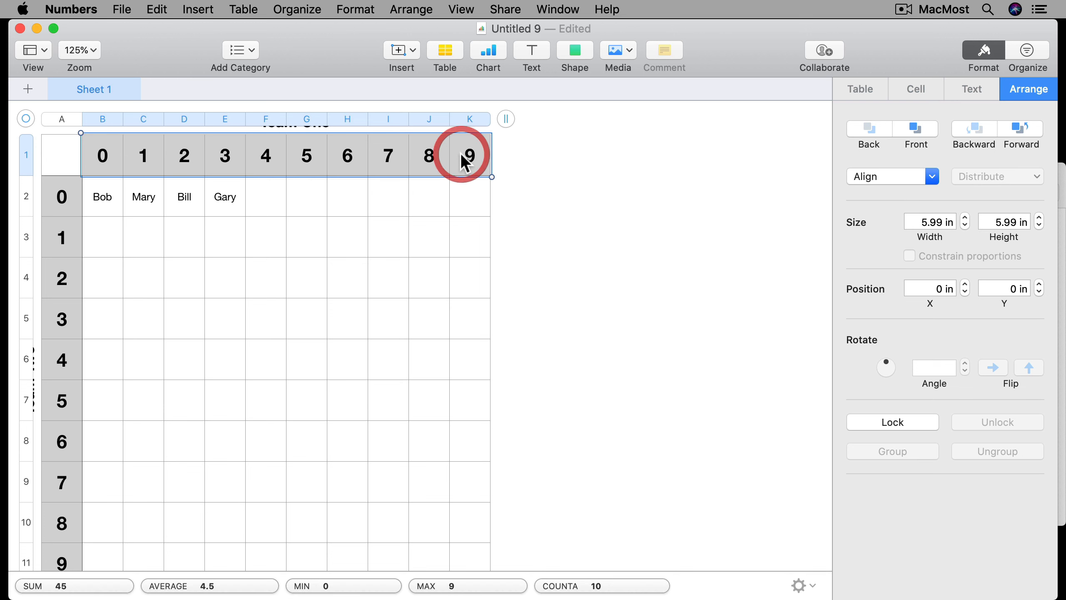
left_click(162, 9)
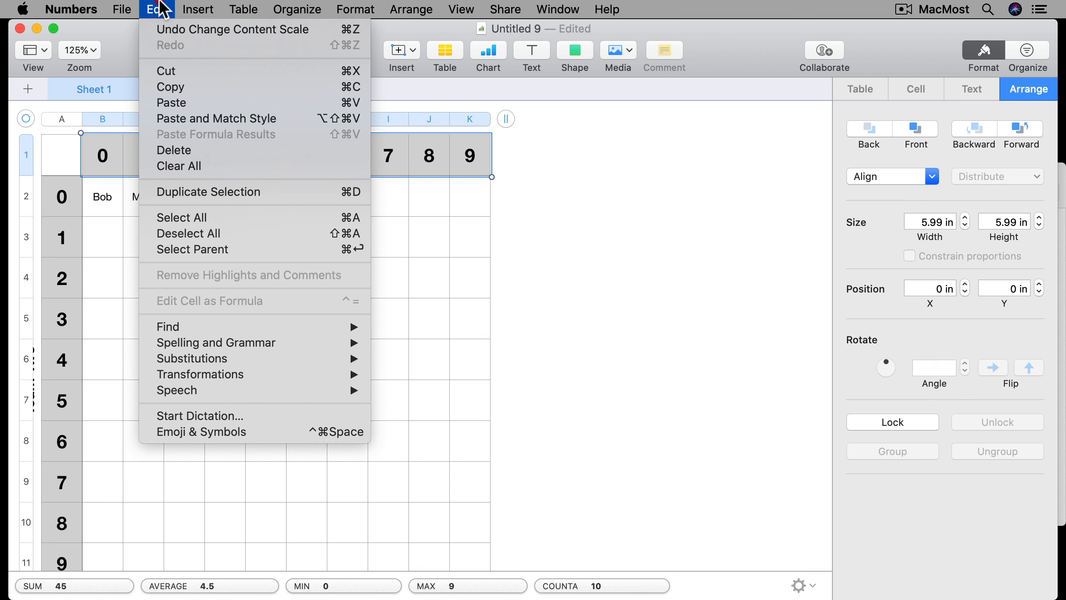
left_click(188, 166)
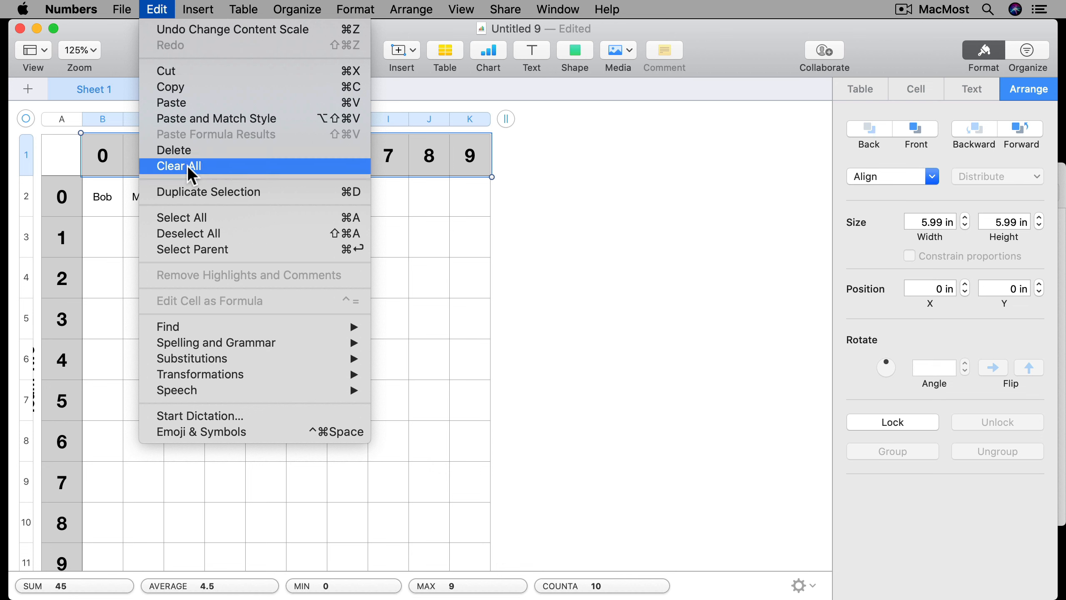
left_click(187, 166)
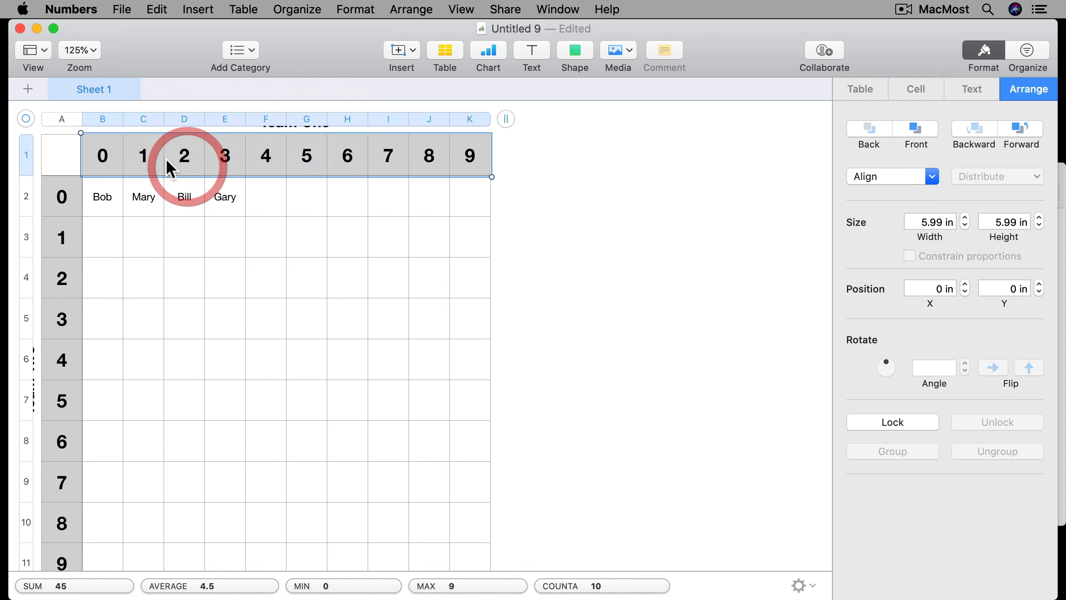
Try entering 0 in header cell B1, and undo both this entry and the clearing of the header row.
left_click(103, 155)
type("0")
key("Return")
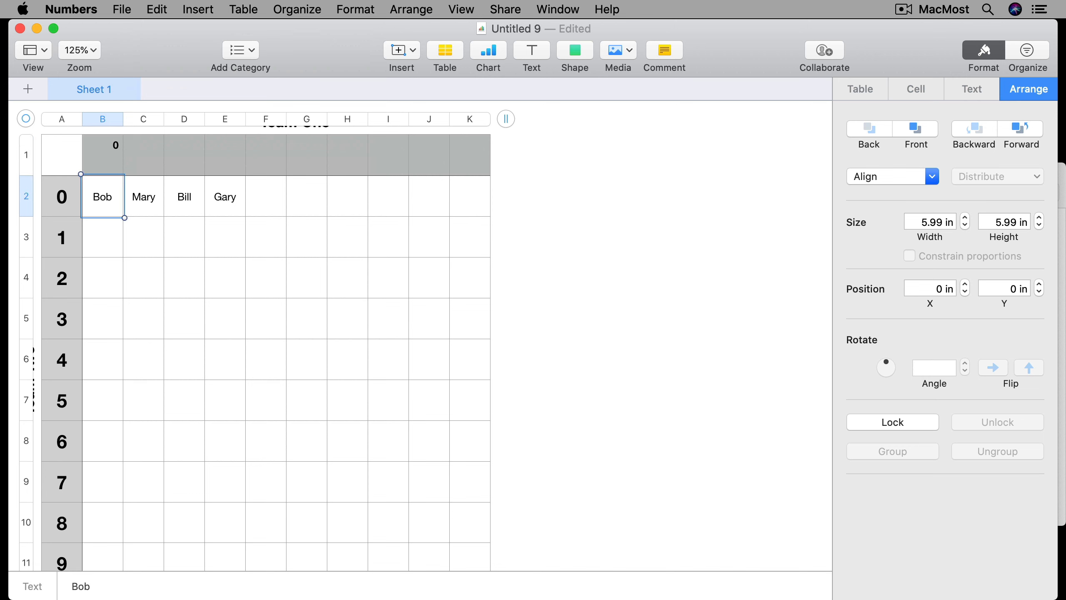
key("super+z")
key("super+z")
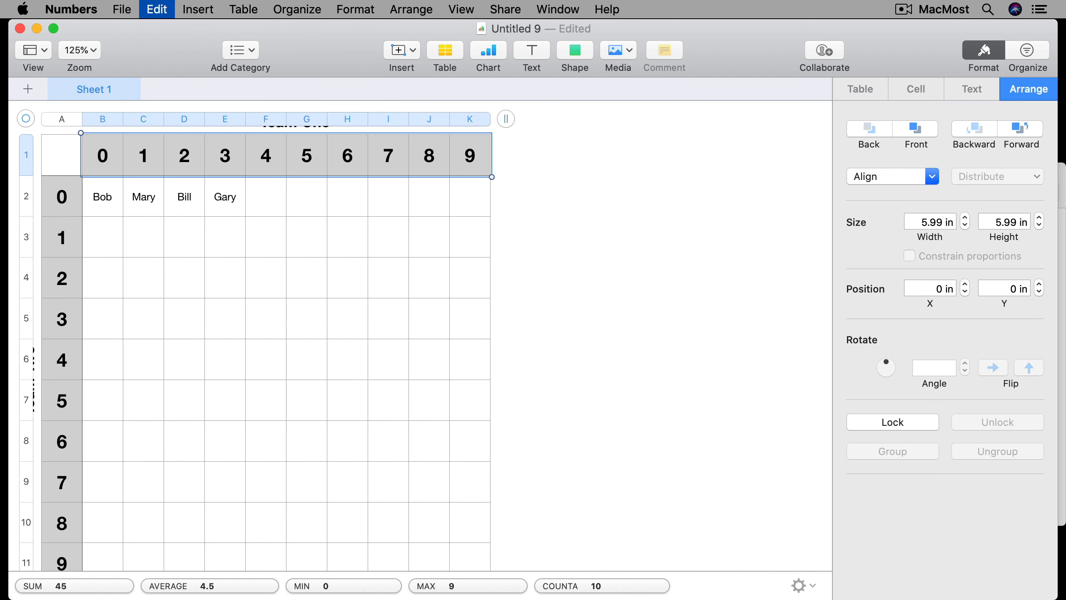
Delete only the contents of header cells B1 to K1, testing the kept formatting with a 0 in B1 and undoing that entry.
left_click(157, 9)
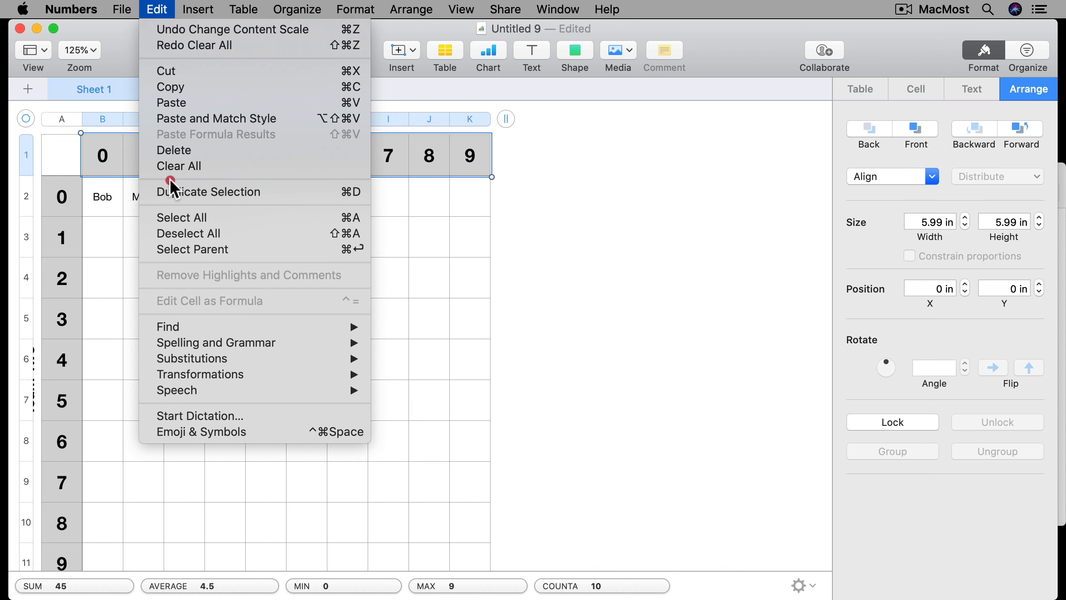
left_click(173, 150)
left_click(103, 154)
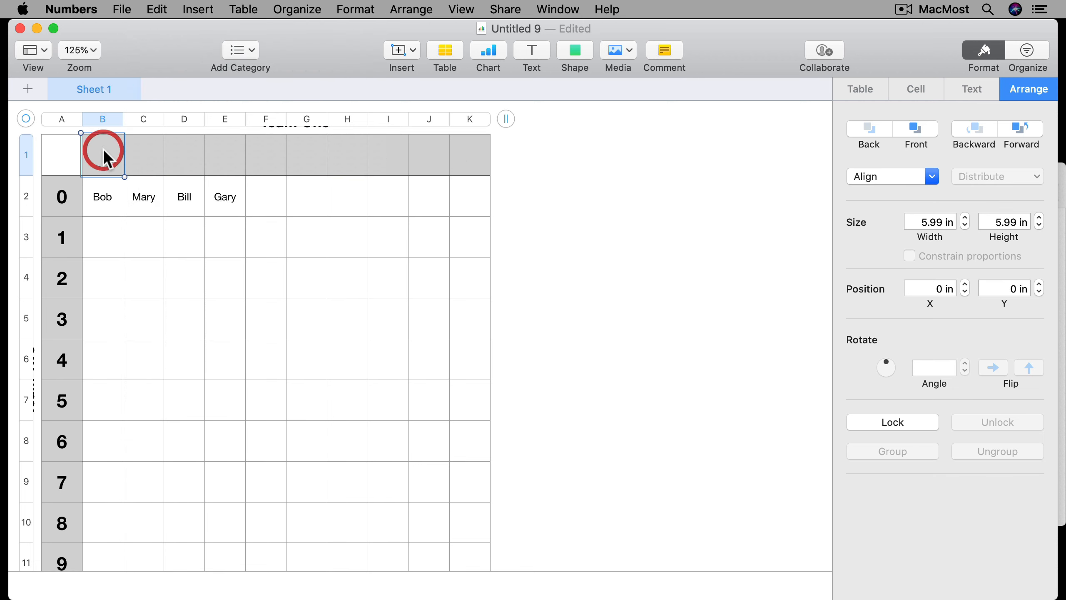
type("0")
key("Return")
key("super+z")
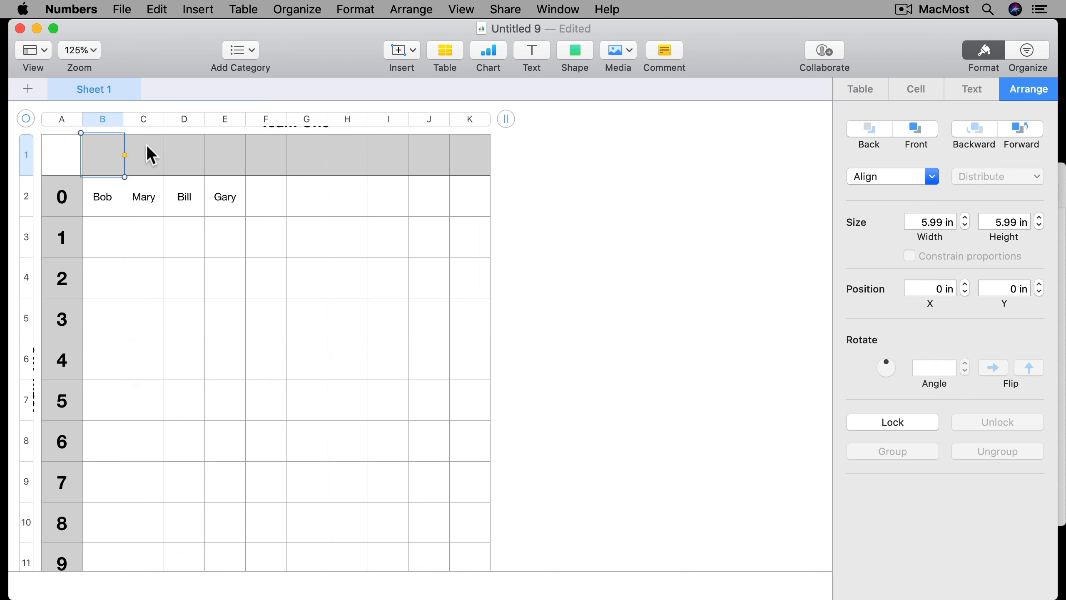
Enter the formula RANDBETWEEN(0,9) in header cell B1.
type("=")
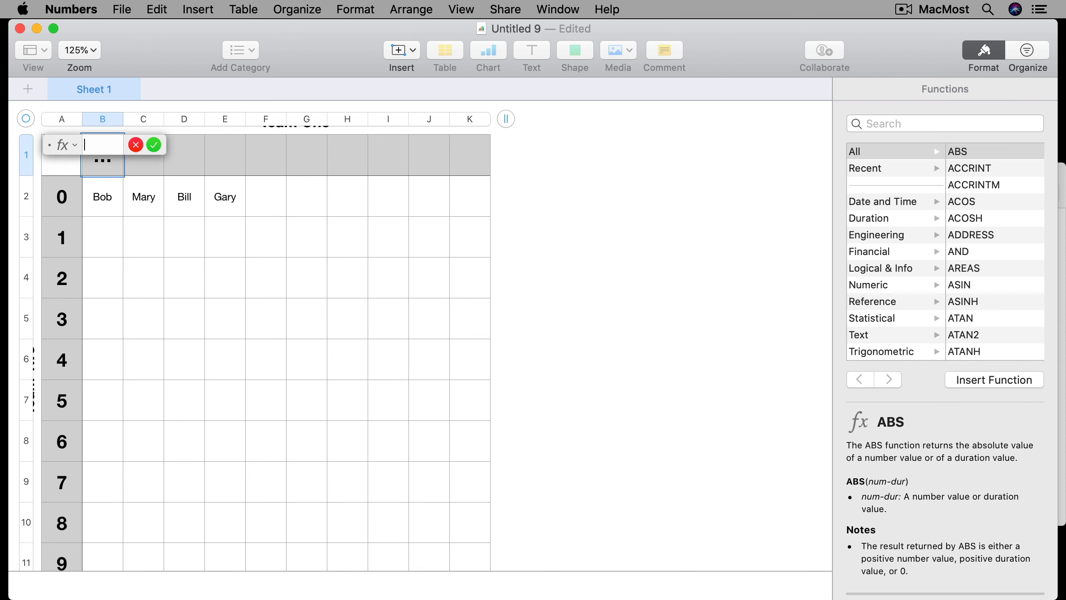
type("RAND")
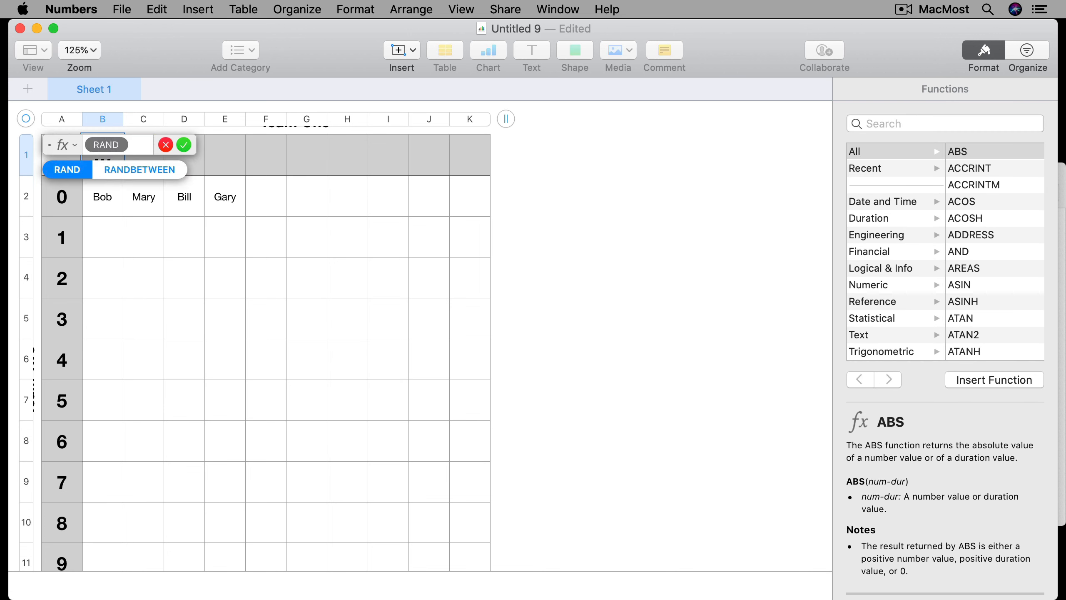
key("Down")
key("Return")
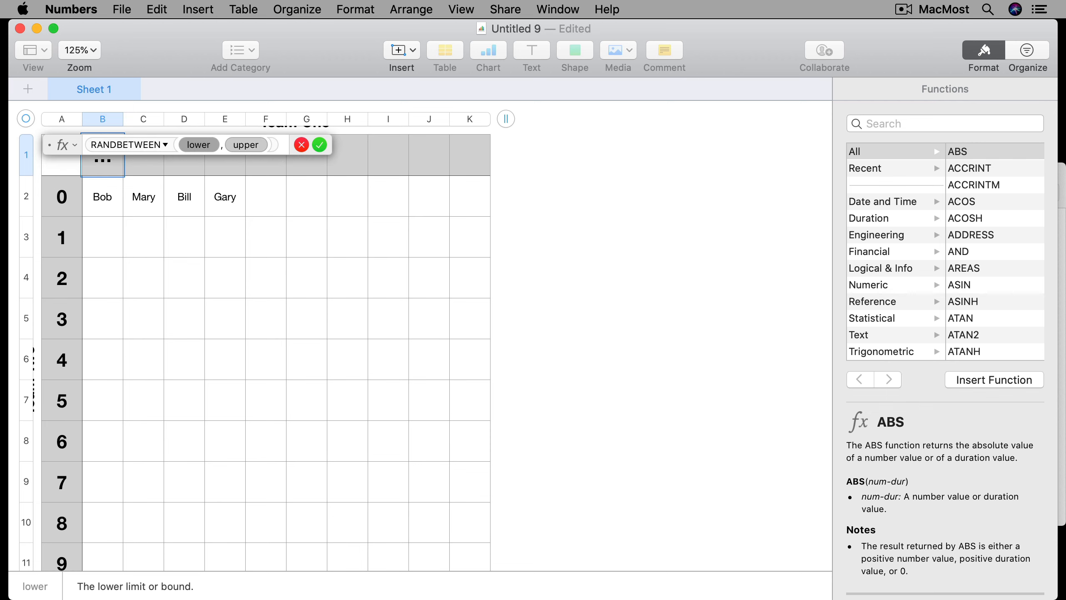
type("0")
left_click(206, 145)
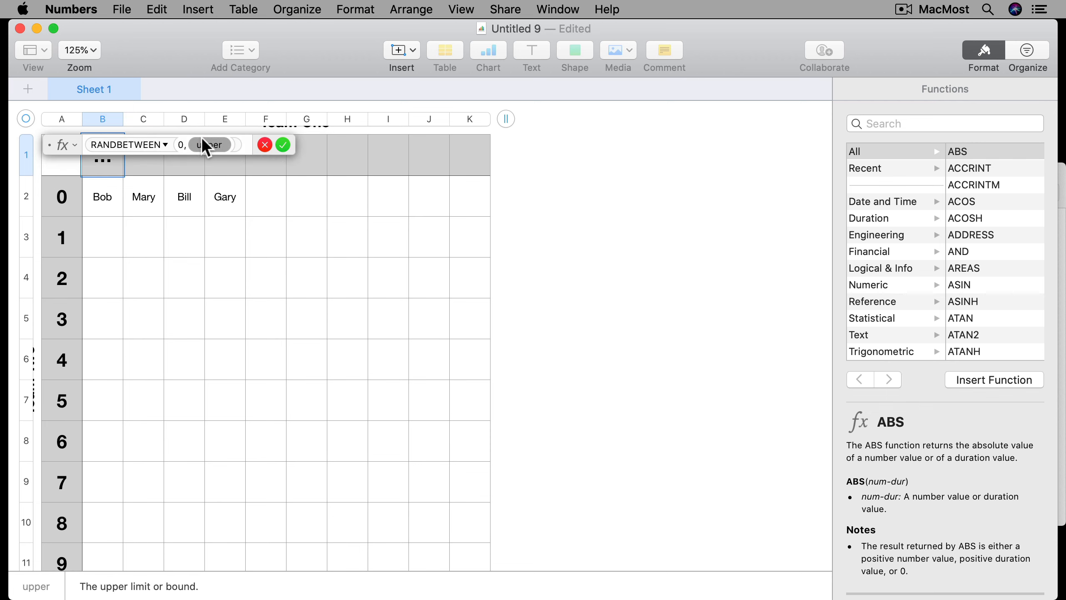
type("9")
key("Return")
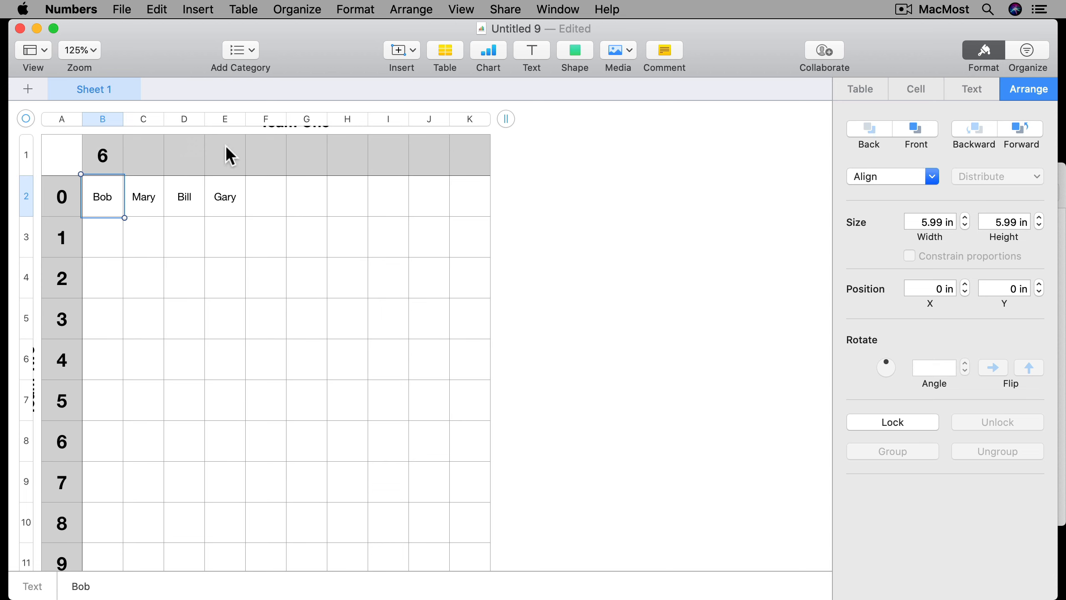
Copy the random-number formula from B1 across the header row through K1 and inspect D1 and F1 for duplicates.
left_click(111, 152)
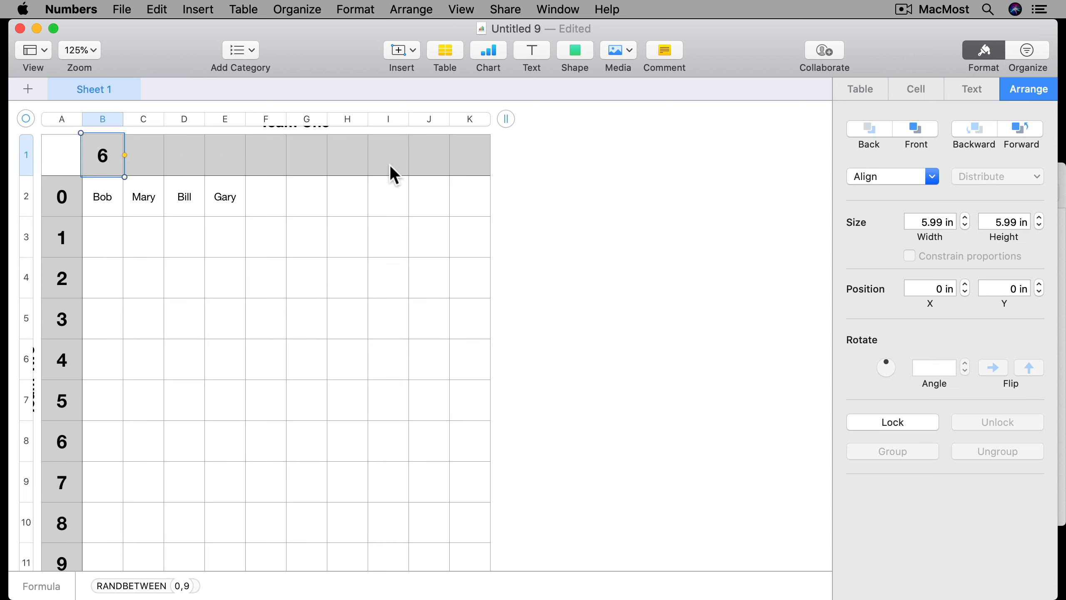
left_click(479, 155, "shift")
key("super+v")
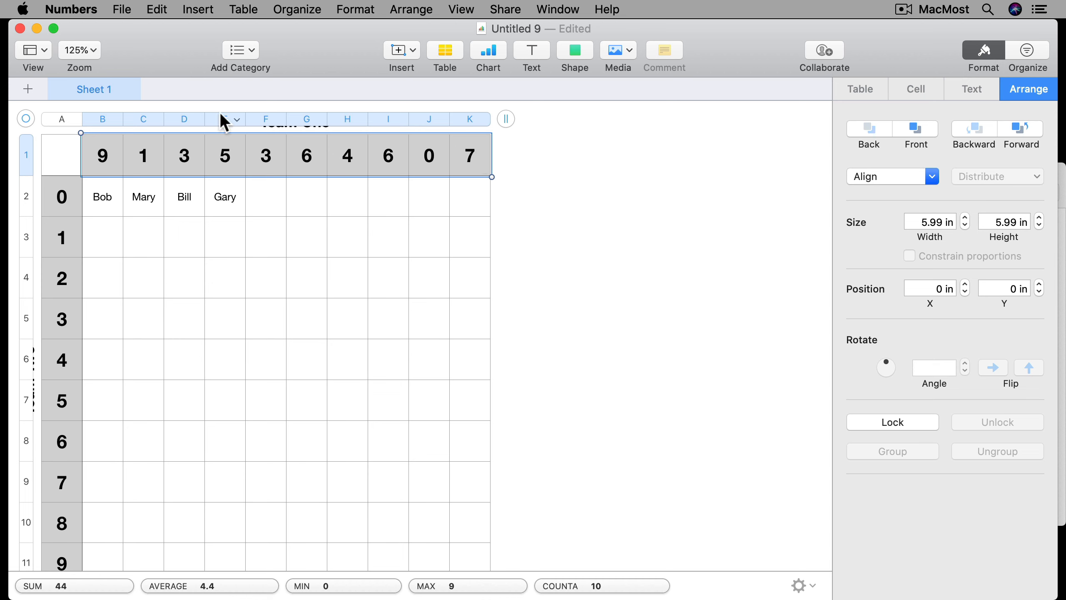
left_click(181, 159)
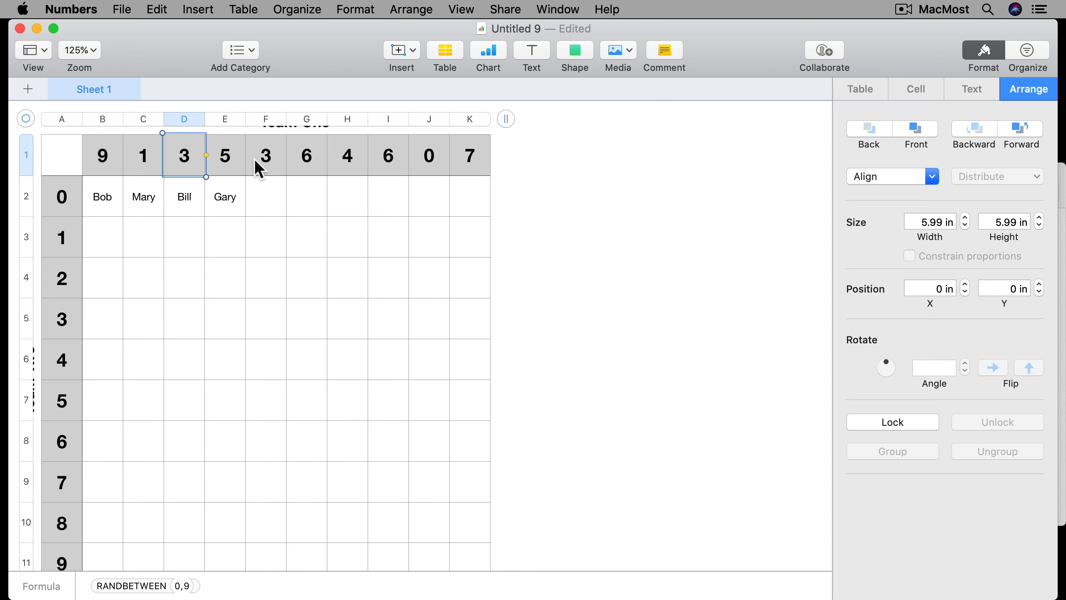
left_click(265, 158)
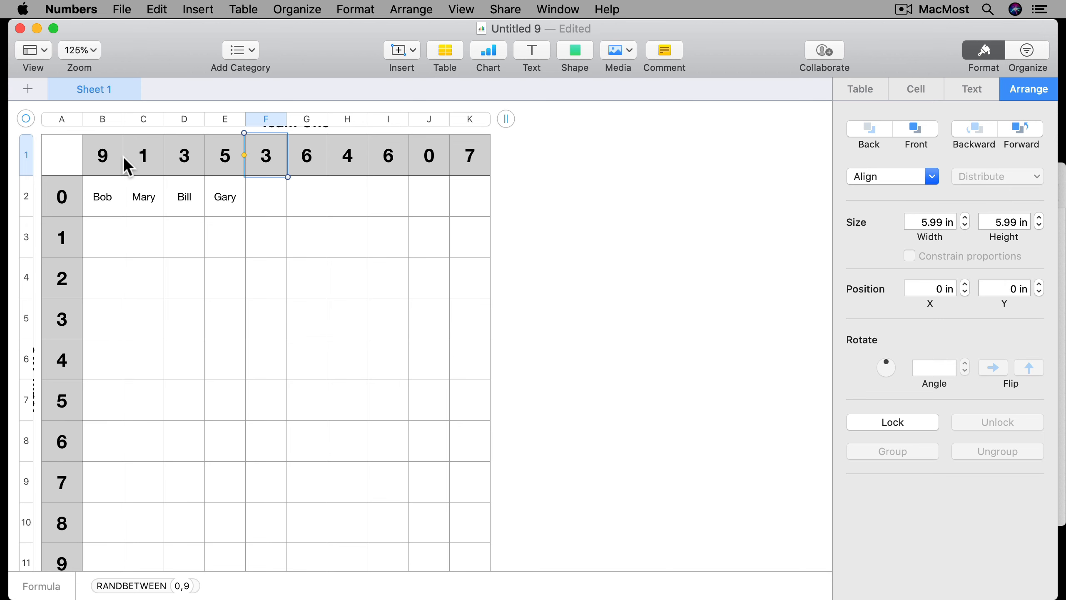
Add a second sheet and delete the header row of its table.
left_click(22, 89)
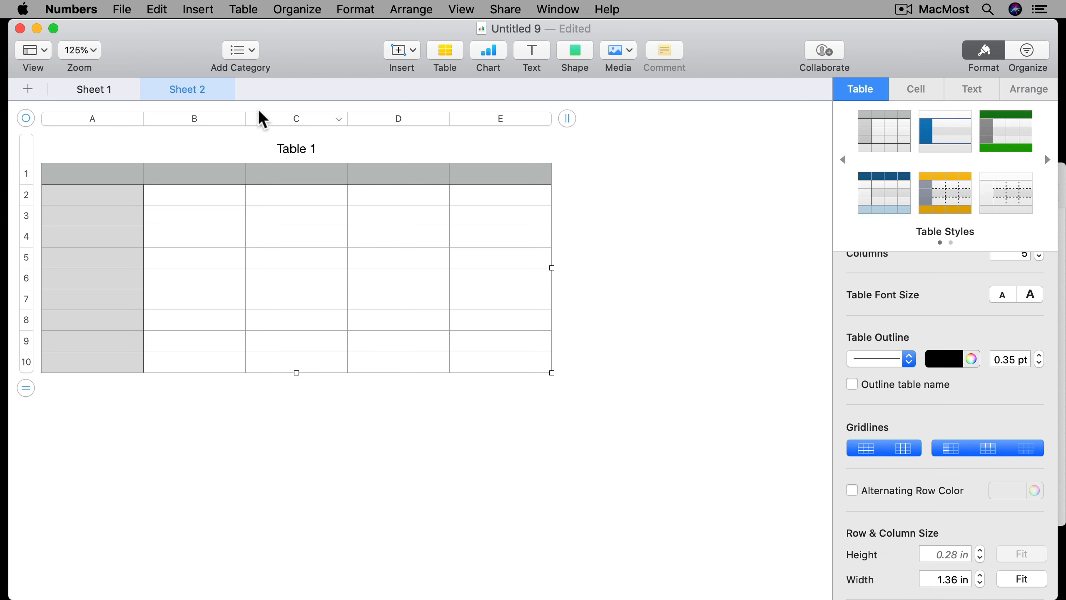
left_click(38, 171)
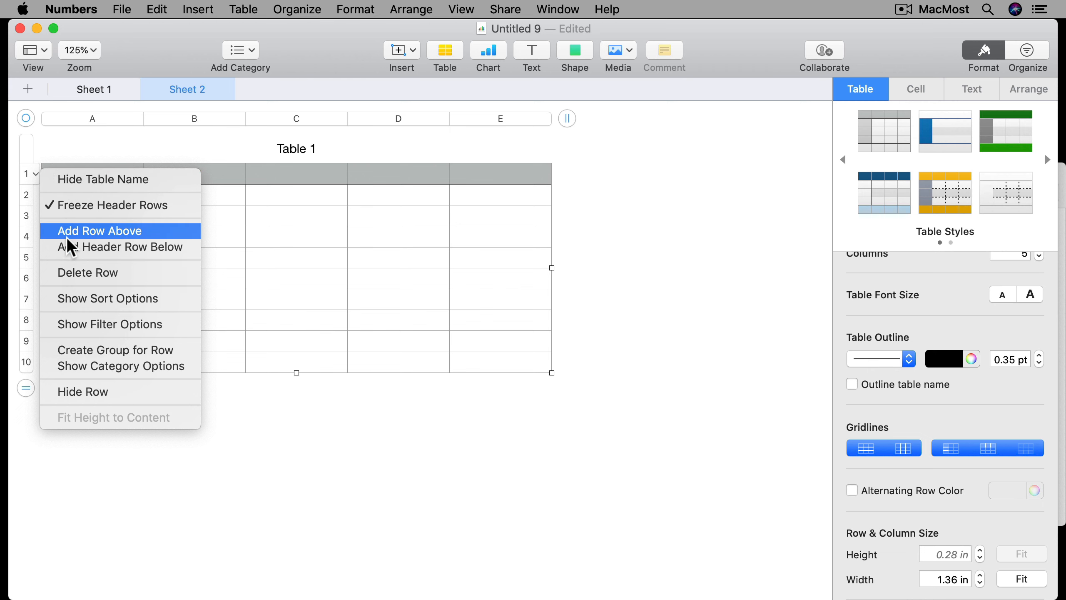
left_click(71, 274)
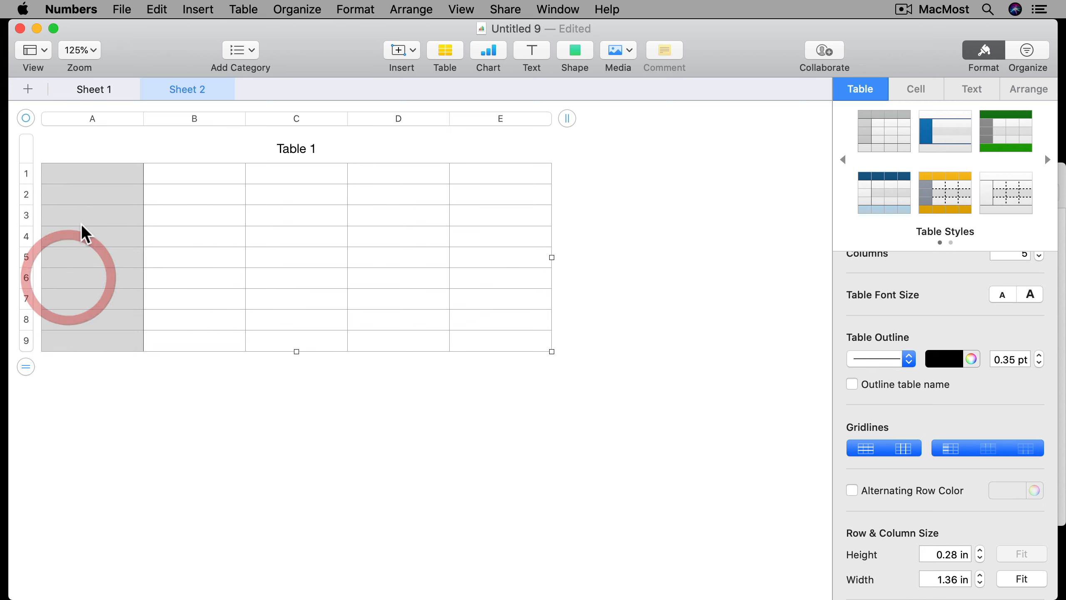
Enter the numbers 0 through 9 down column A of the new table, one per row.
left_click(117, 171)
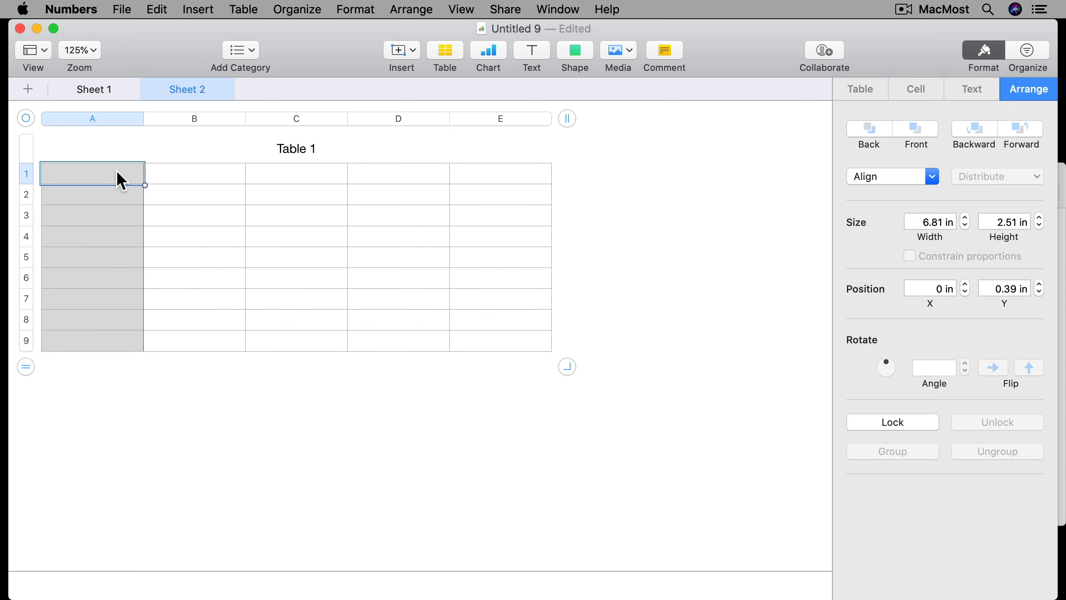
type("0 1 2 3")
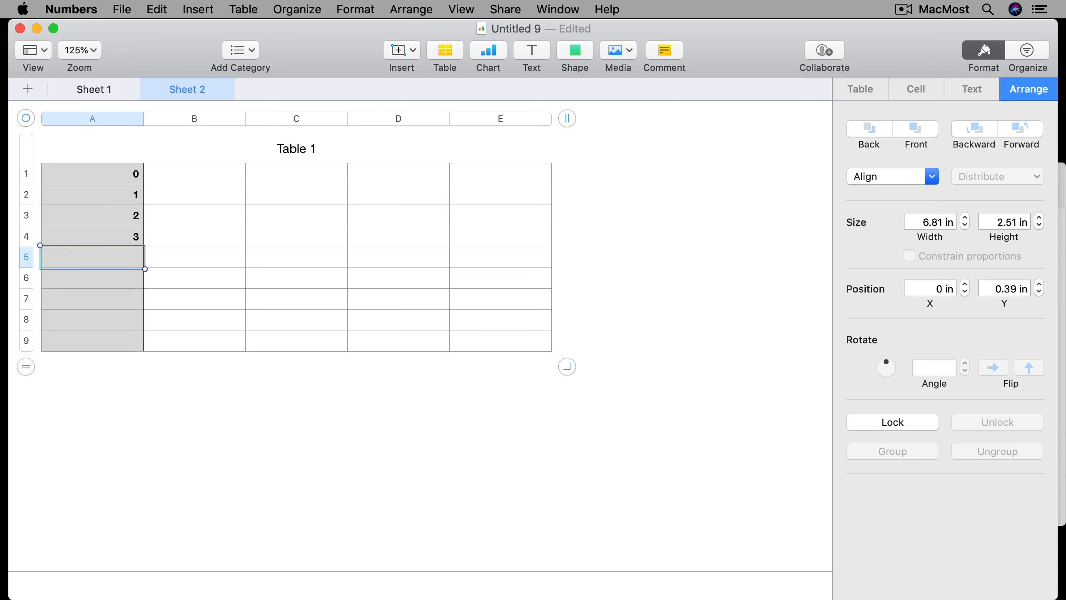
type(" 4 5")
key("Return")
type("6")
key("Return")
type("7")
key("Return")
type("8")
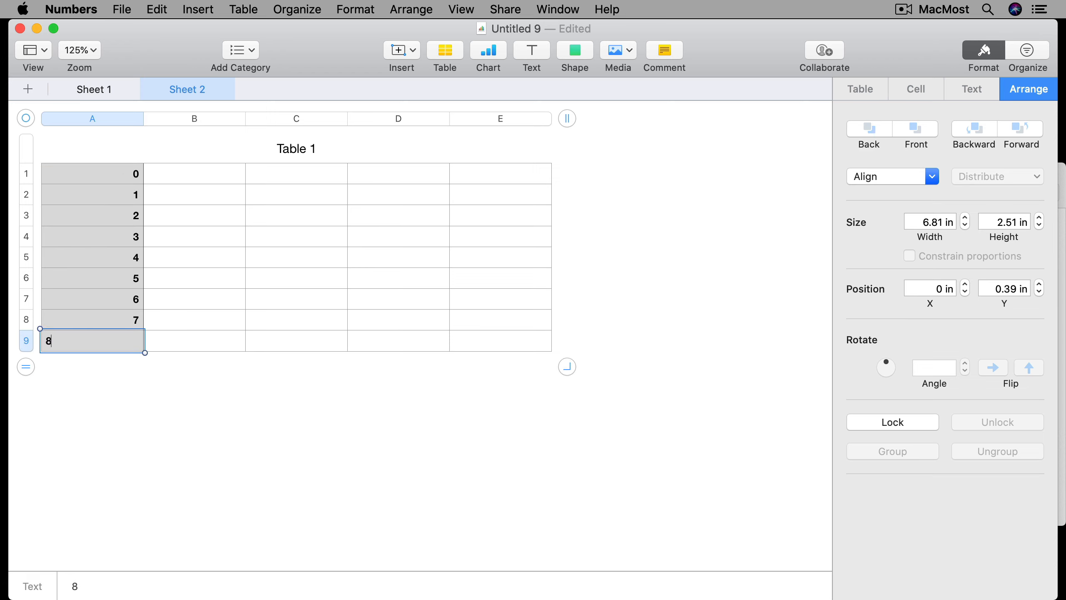
key("Return")
type("9")
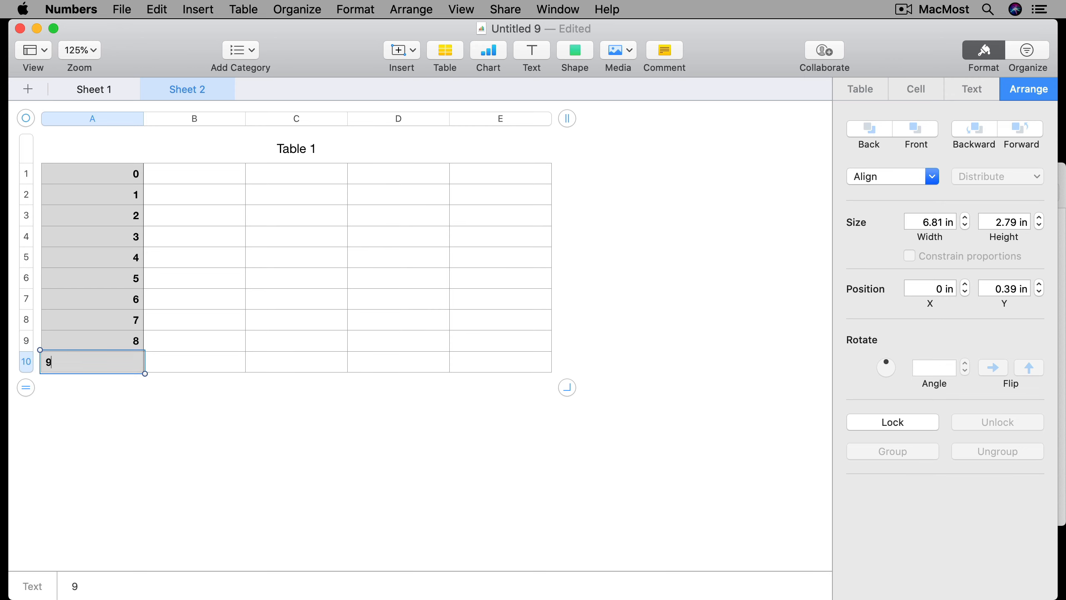
key("Tab")
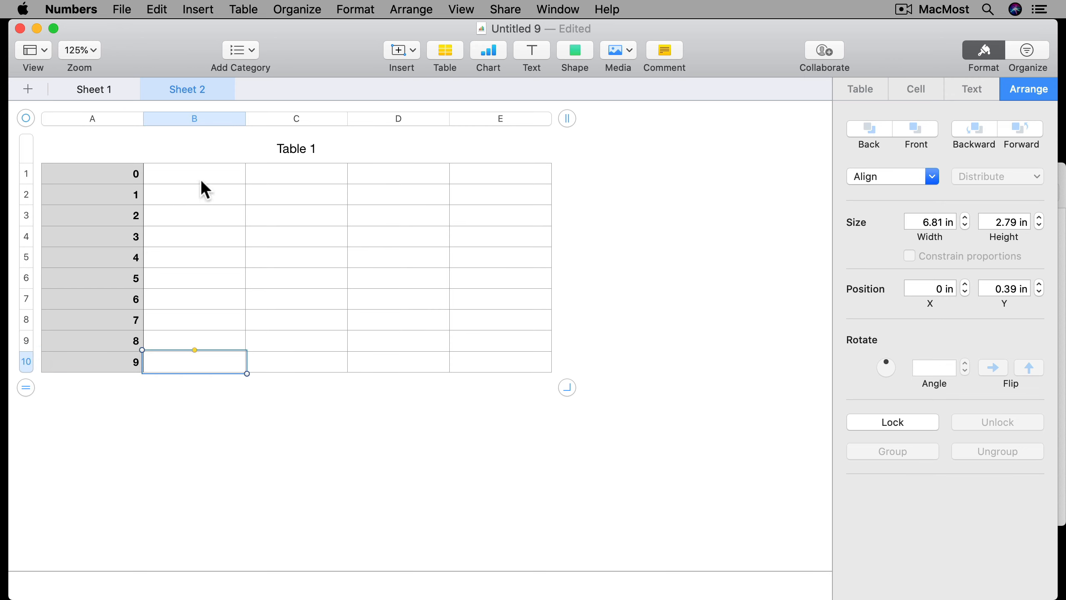
Enter the RAND function in B1 and copy it down column B through row 10.
left_click(200, 174)
type("=")
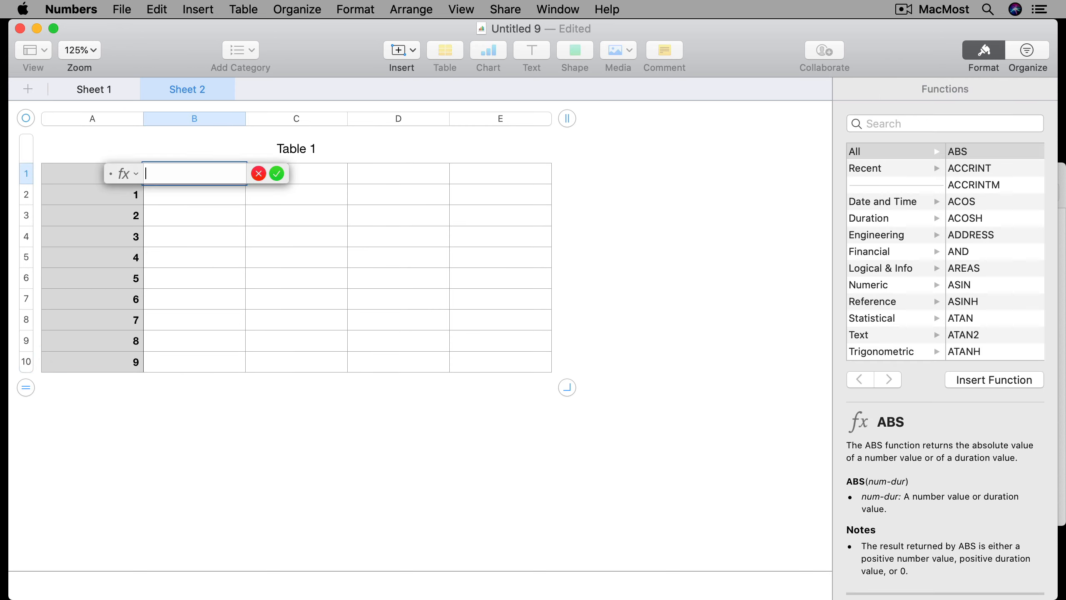
type("RAN")
left_click(134, 202)
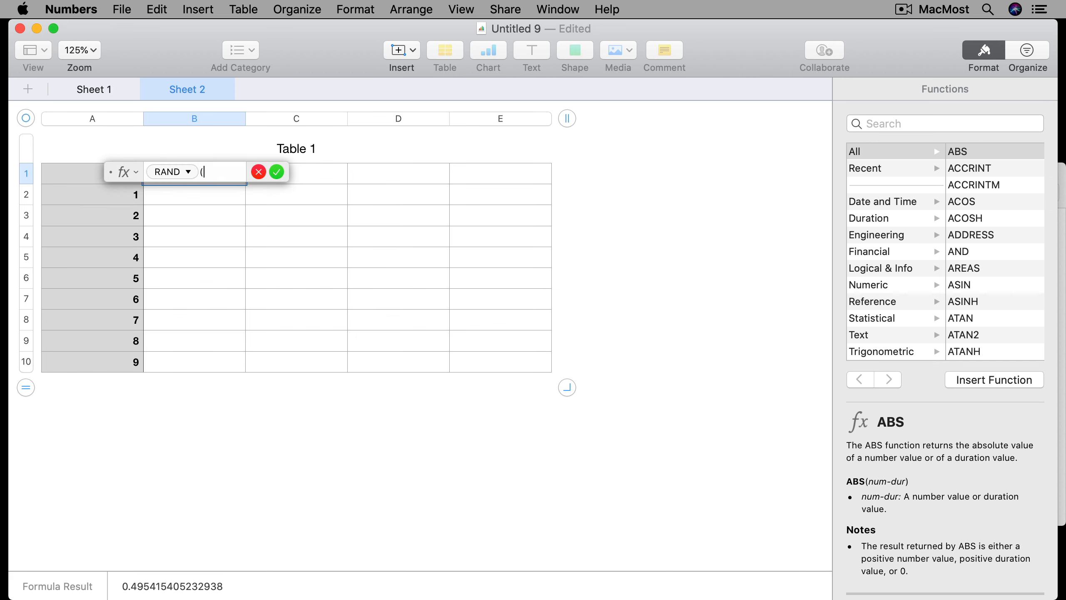
key("Return")
left_click(186, 170)
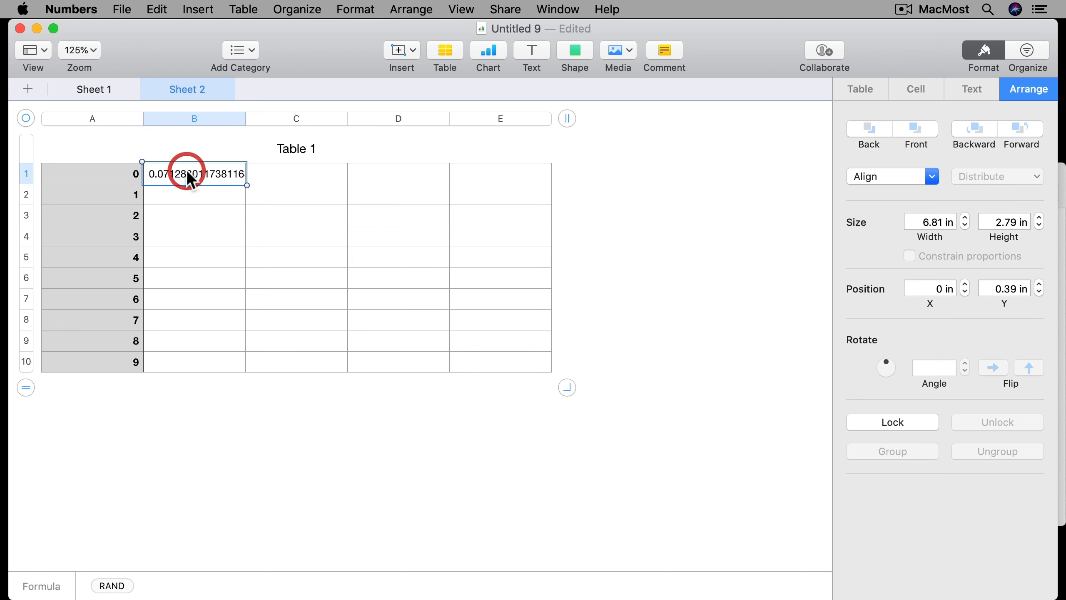
left_click_drag(187, 185, 193, 363)
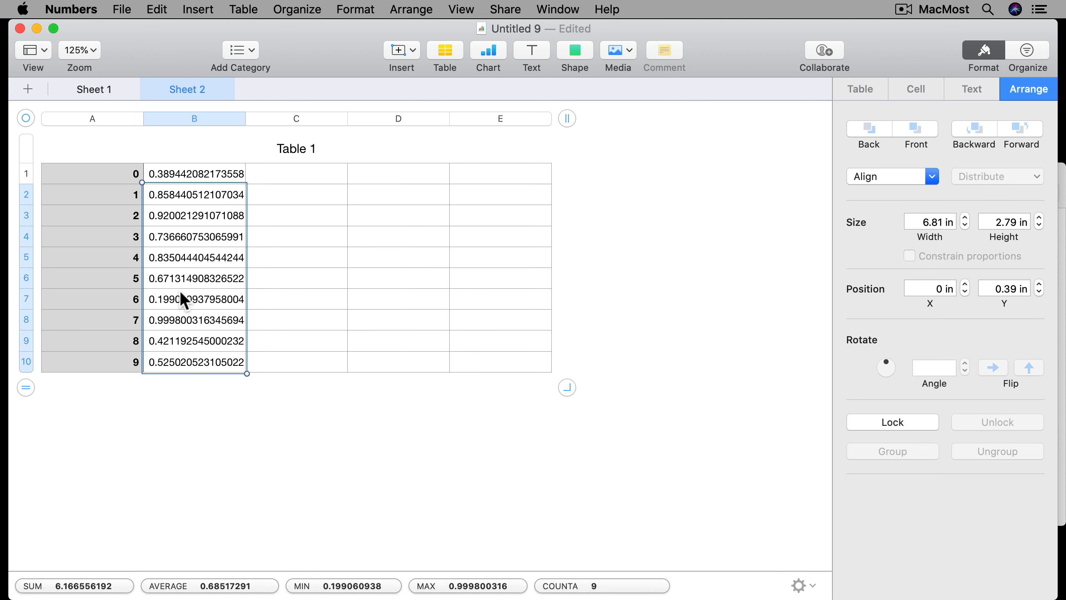
Sort the helper table on Sheet 2 by column B in ascending order.
left_click(233, 118)
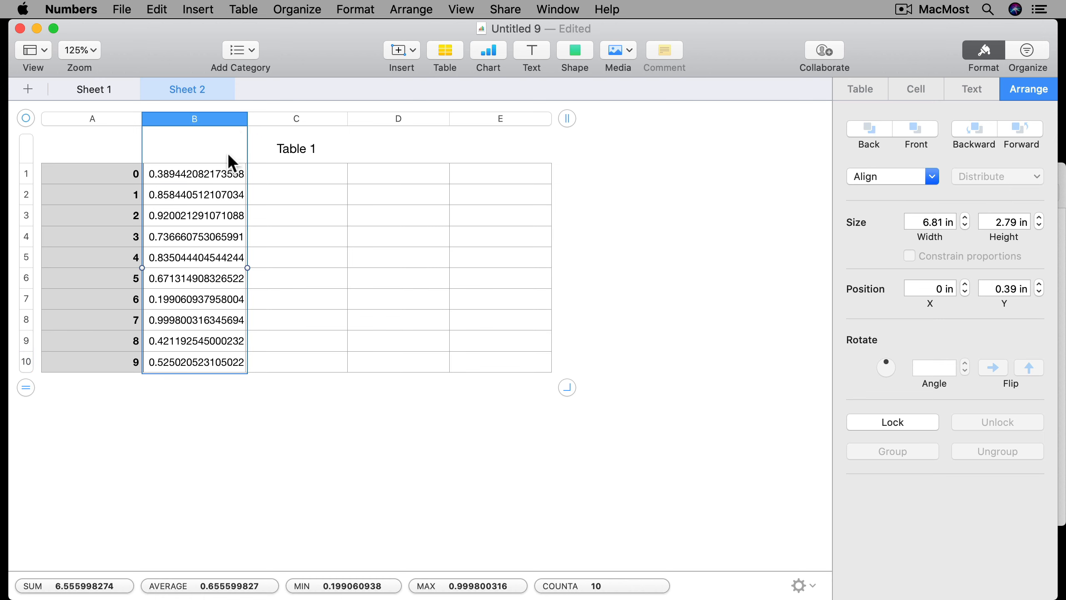
left_click(225, 190)
left_click(236, 119)
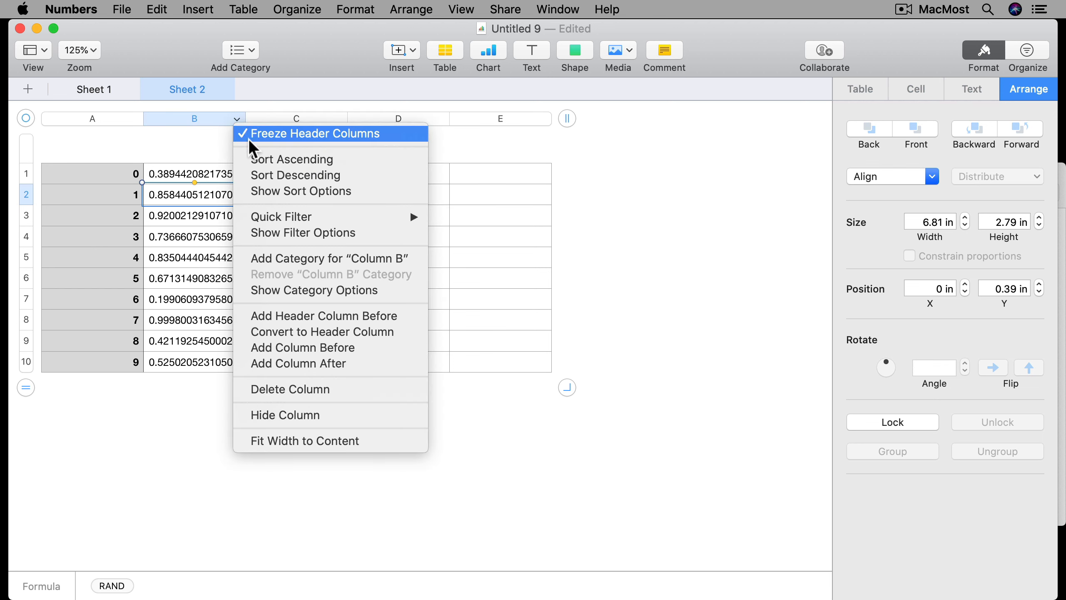
left_click(255, 159)
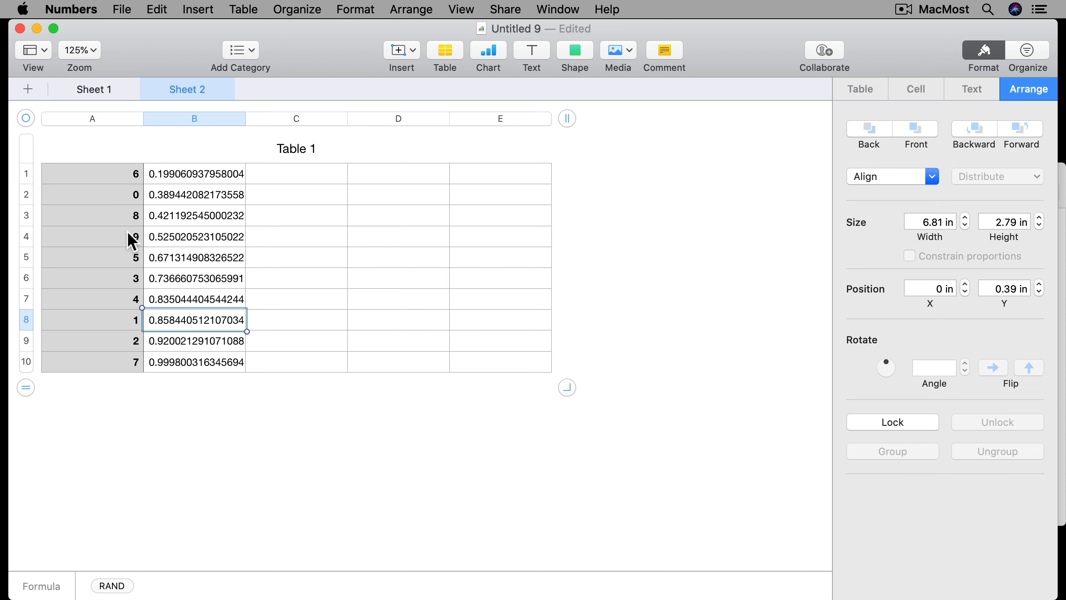
Copy the shuffled numbers in A1 through A10 on Sheet 2 and paste them into A2 through A11 on Sheet 1 with matching style.
left_click(130, 174)
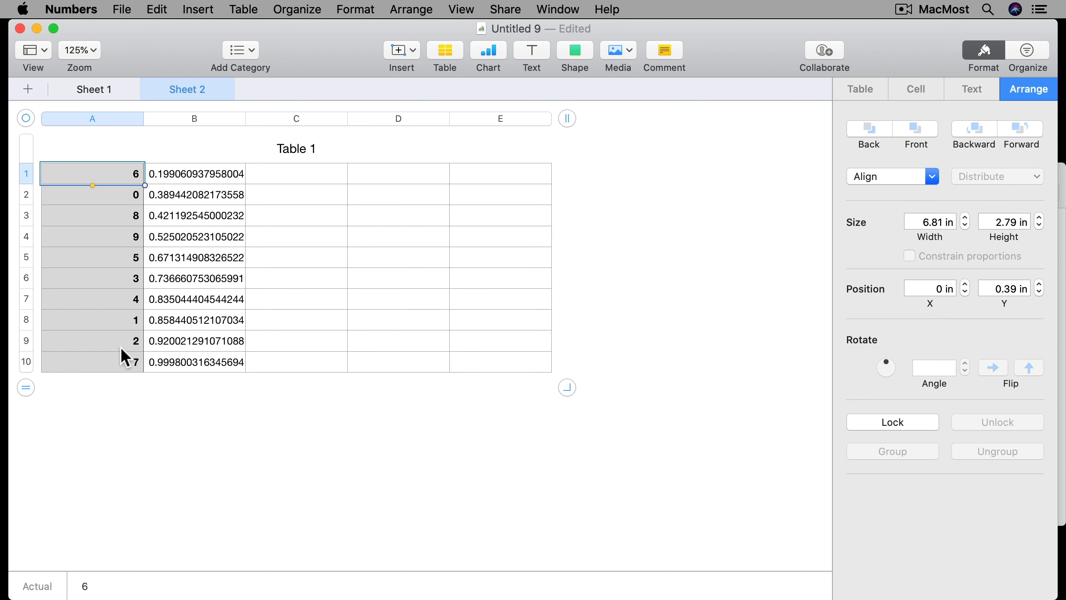
left_click(126, 363, "shift")
key("super+c")
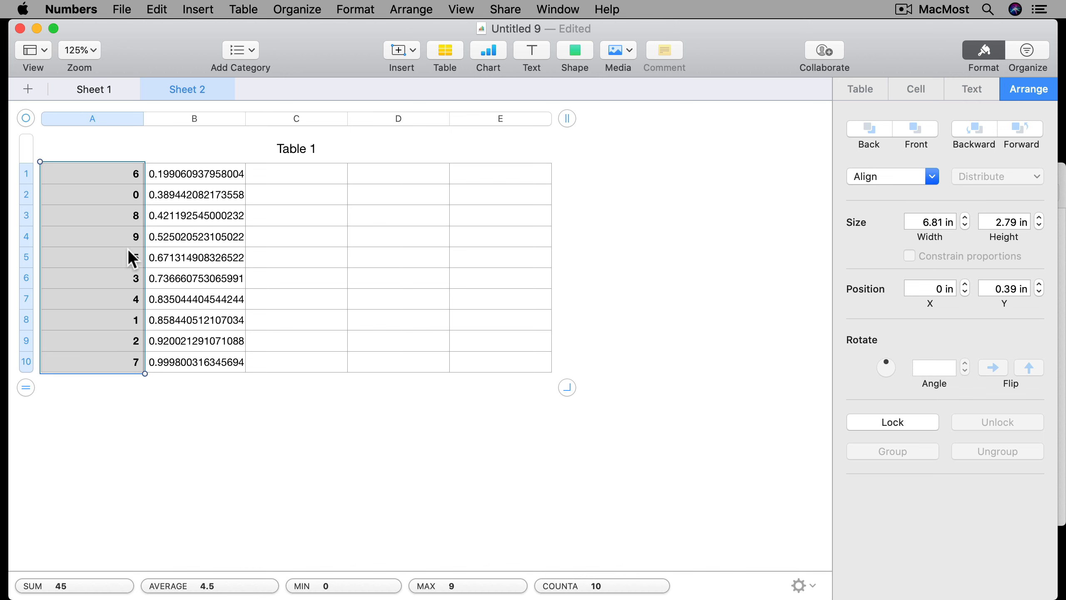
left_click(96, 90)
left_click(63, 199)
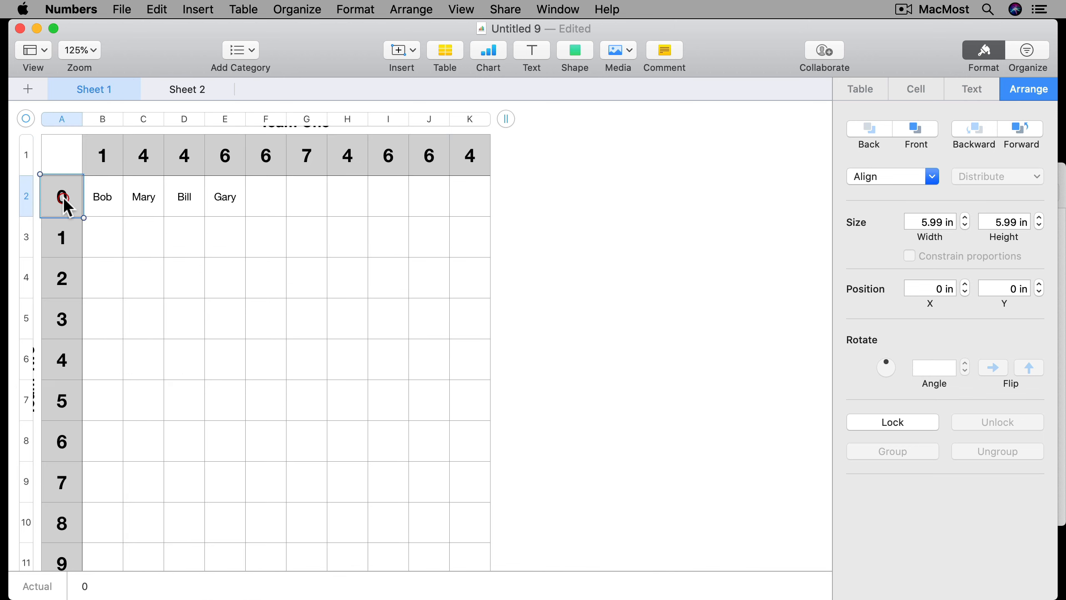
scroll(75, 454, "down", 1)
left_click(63, 512, "shift")
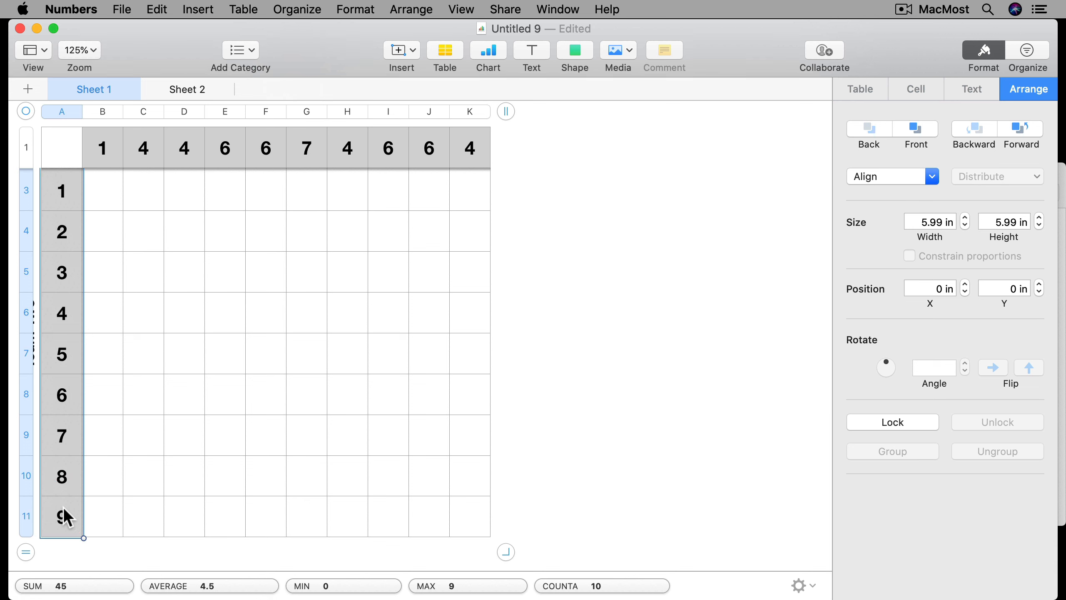
key("super+v")
key("super+z")
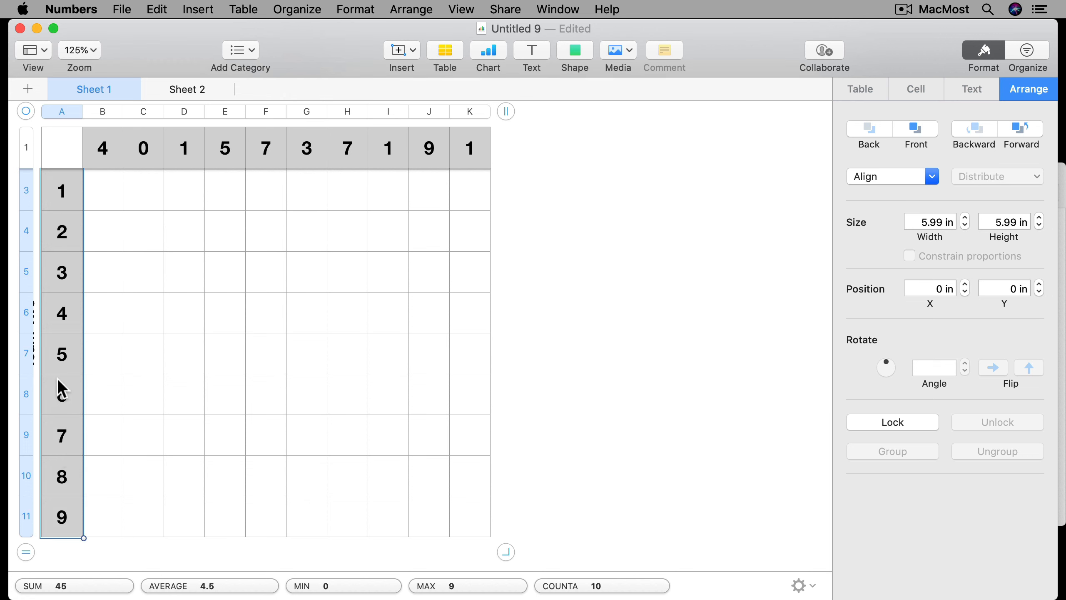
left_click(156, 10)
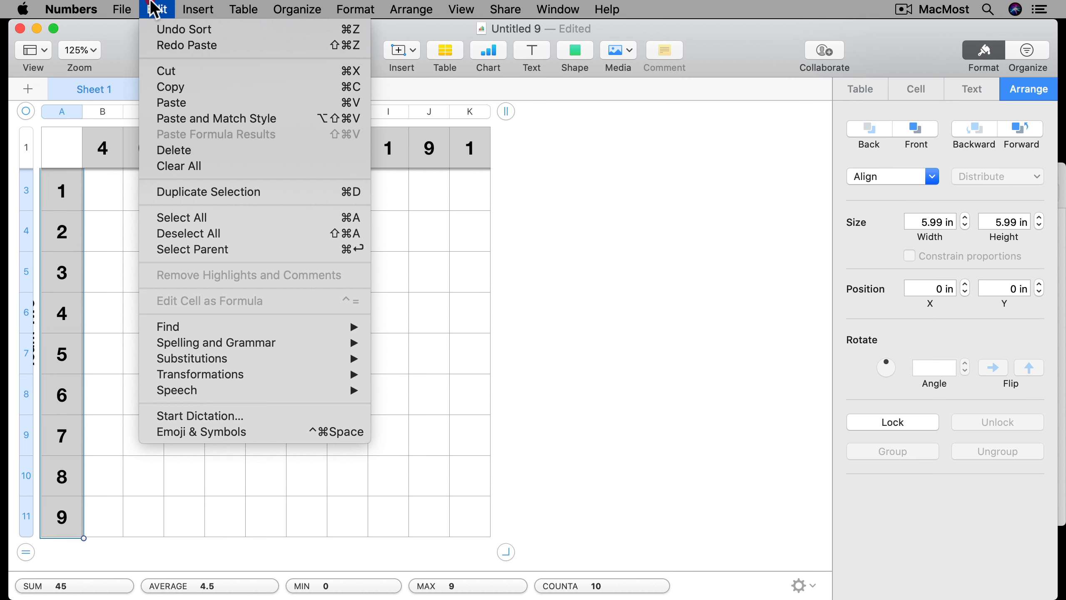
left_click(180, 119)
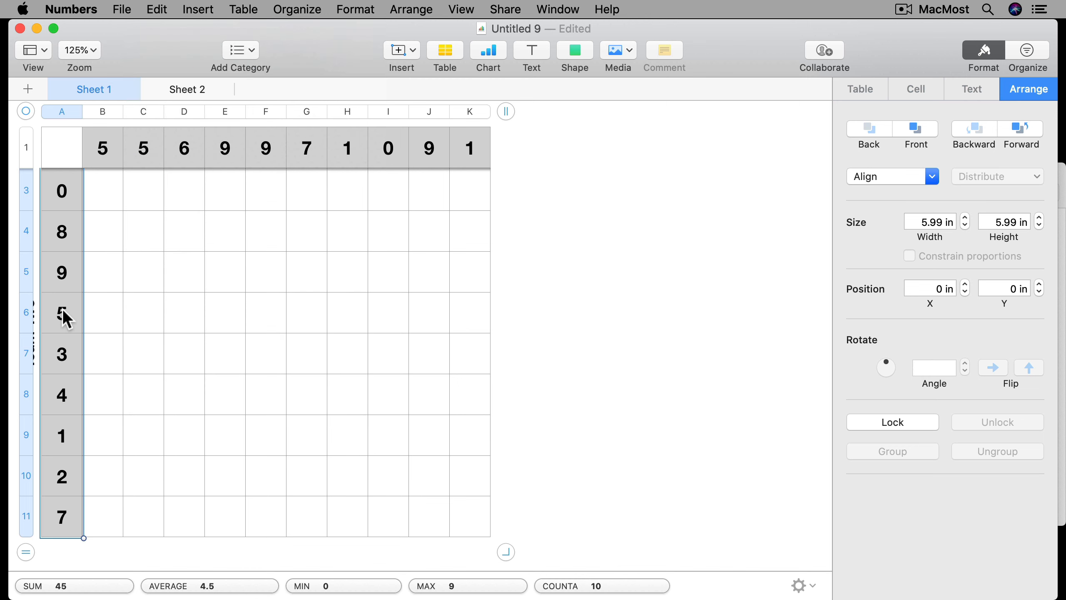
scroll(61, 308, "up", 3)
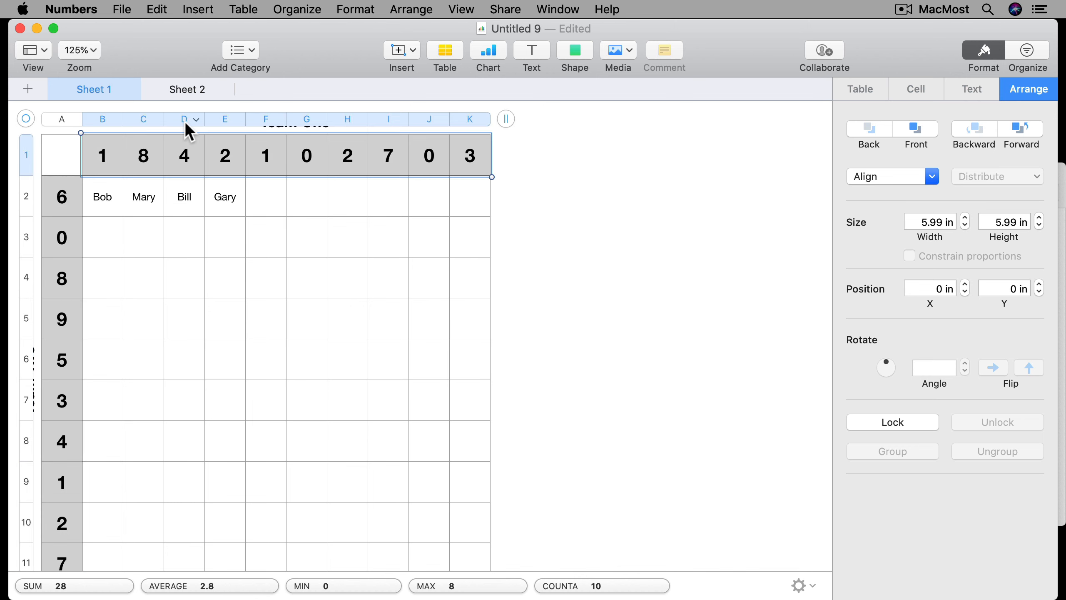
Enter 5 in C1 of the Sheet 2 table and clear it again to make the random numbers recalculate.
left_click(175, 89)
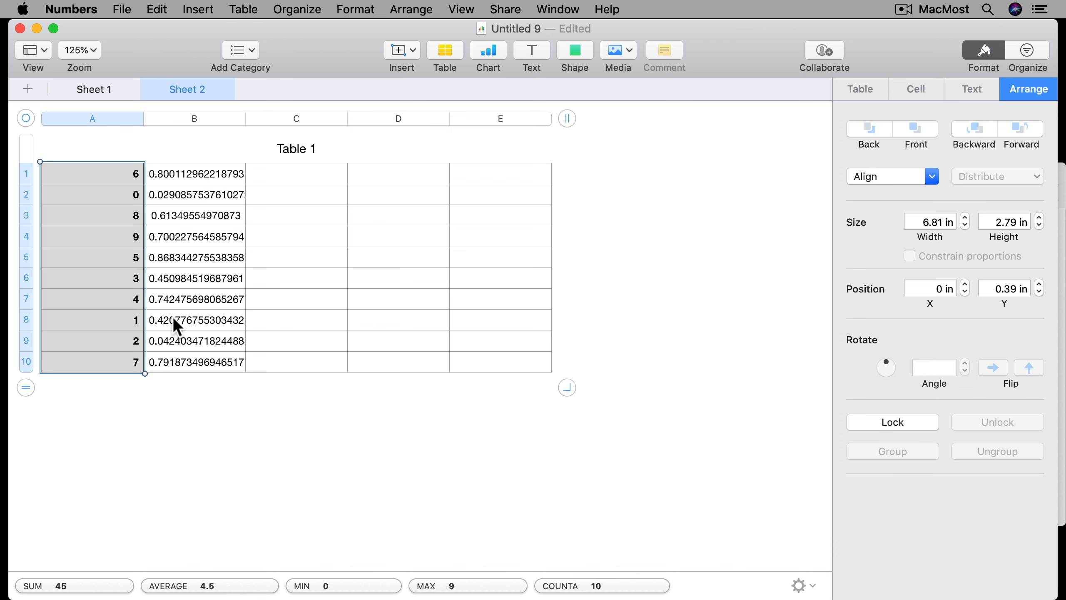
left_click(262, 174)
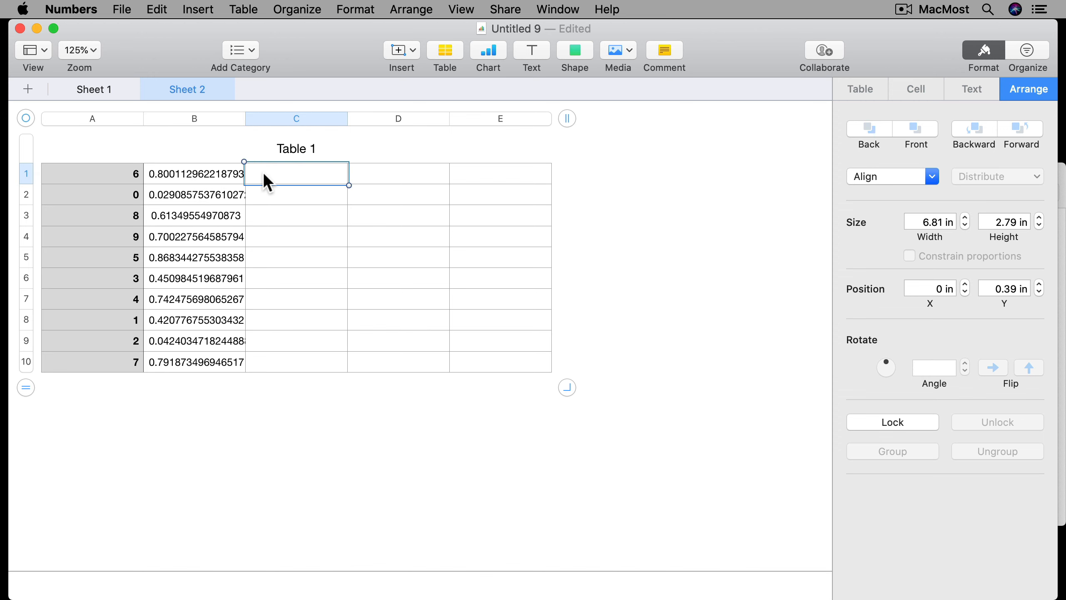
type("5")
key("Return")
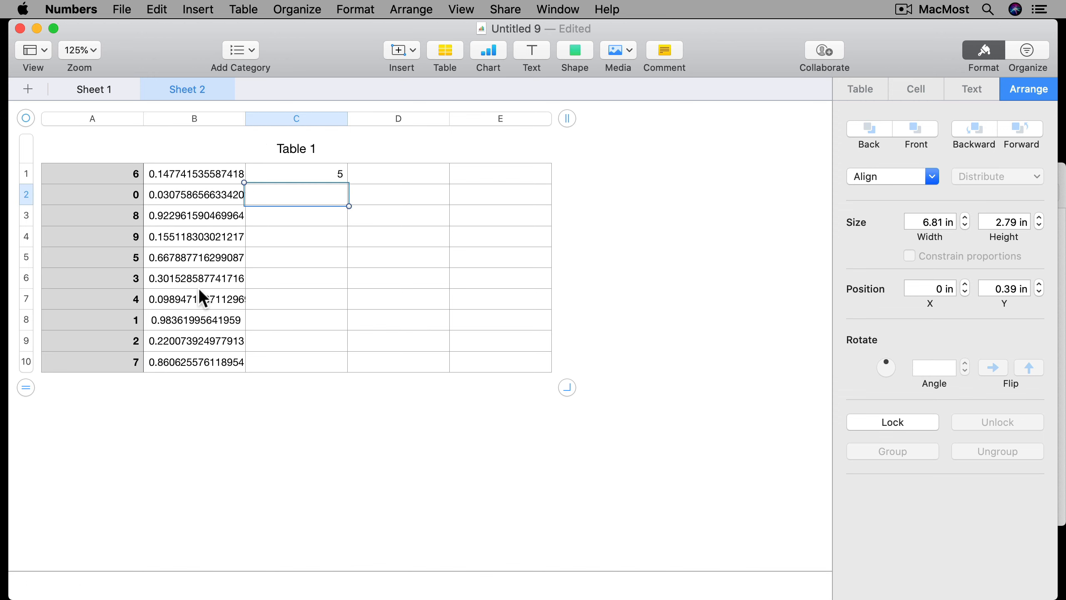
left_click(321, 174)
key("Delete")
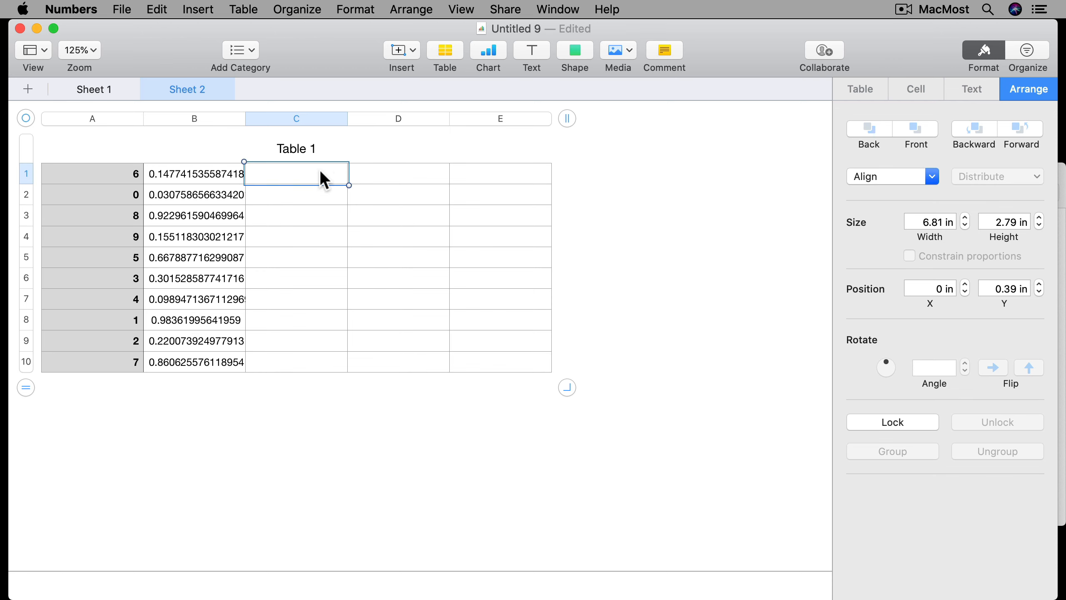
key("Return")
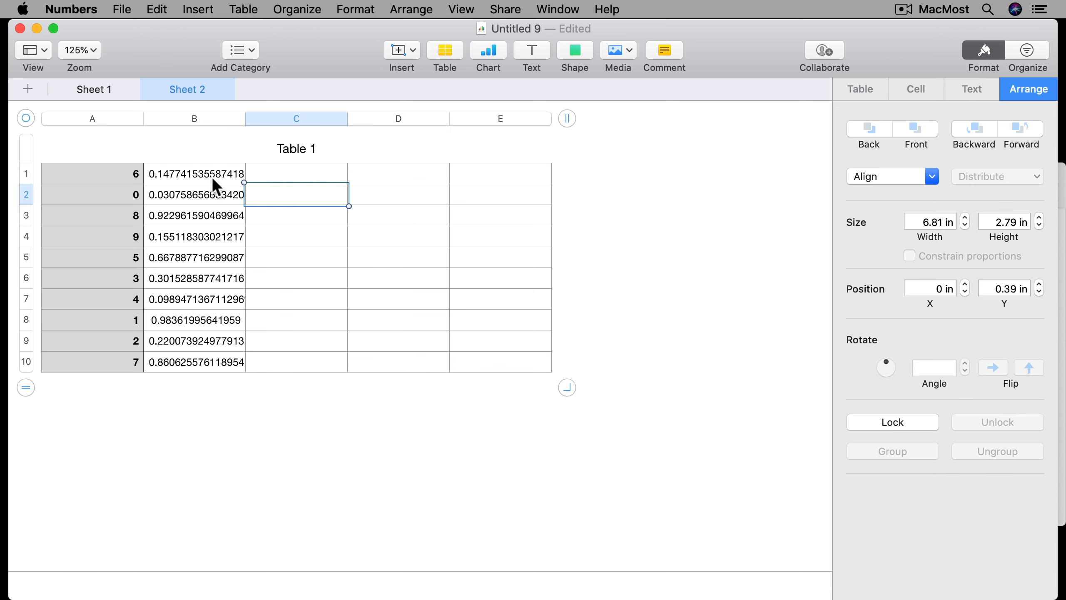
Sort the helper table by column B in ascending order and transpose its rows and columns.
left_click(236, 118)
left_click(268, 164)
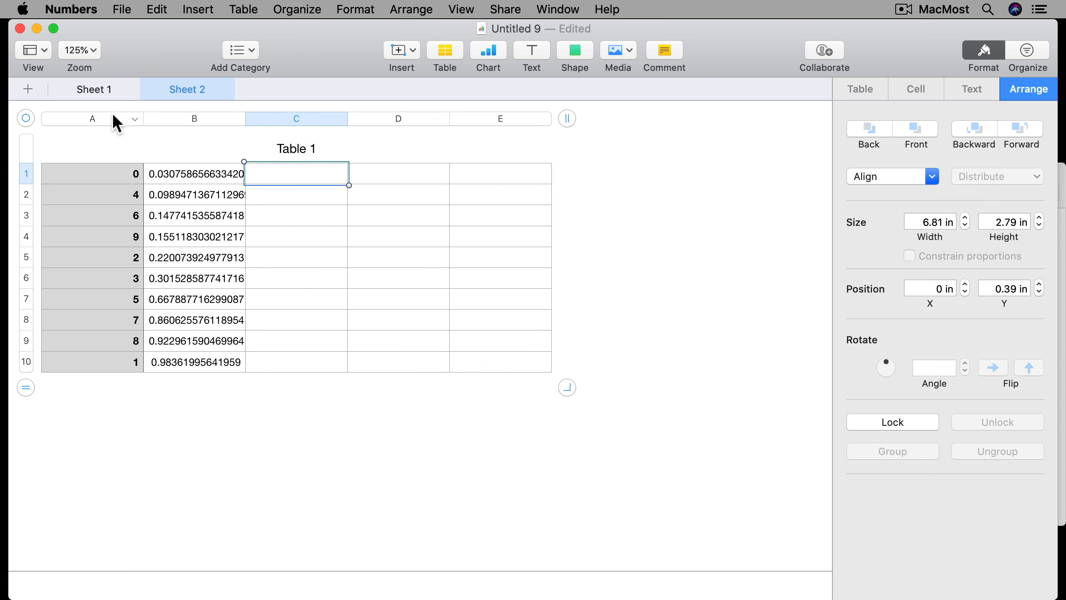
left_click(237, 9)
left_click(267, 468)
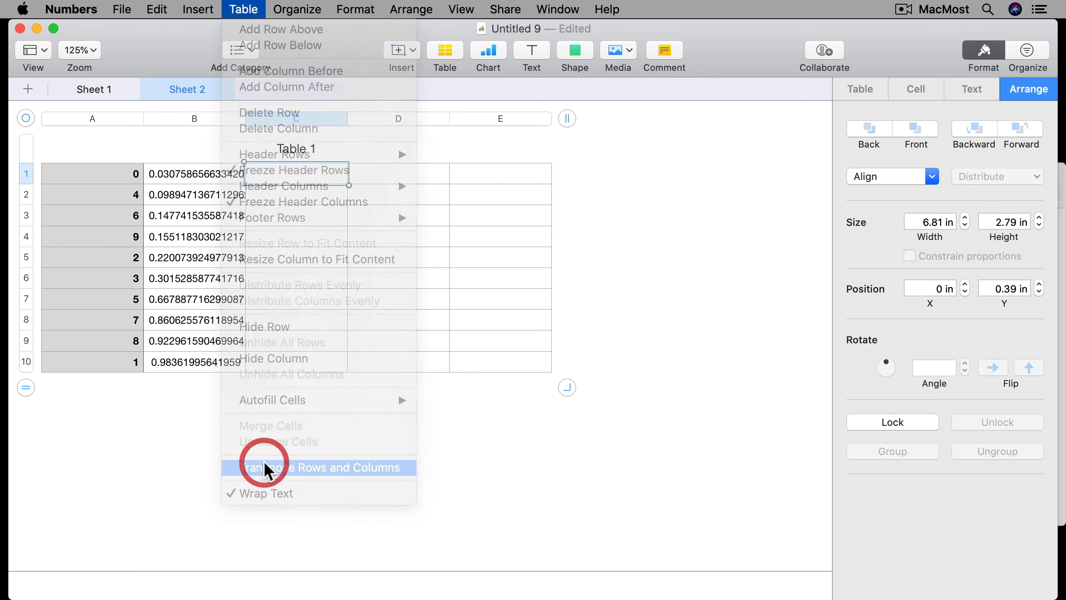
Copy the shuffled numbers in A1 through J1 on Sheet 2 and paste them into B1 through K1 on Sheet 1 with matching style.
left_click(114, 178)
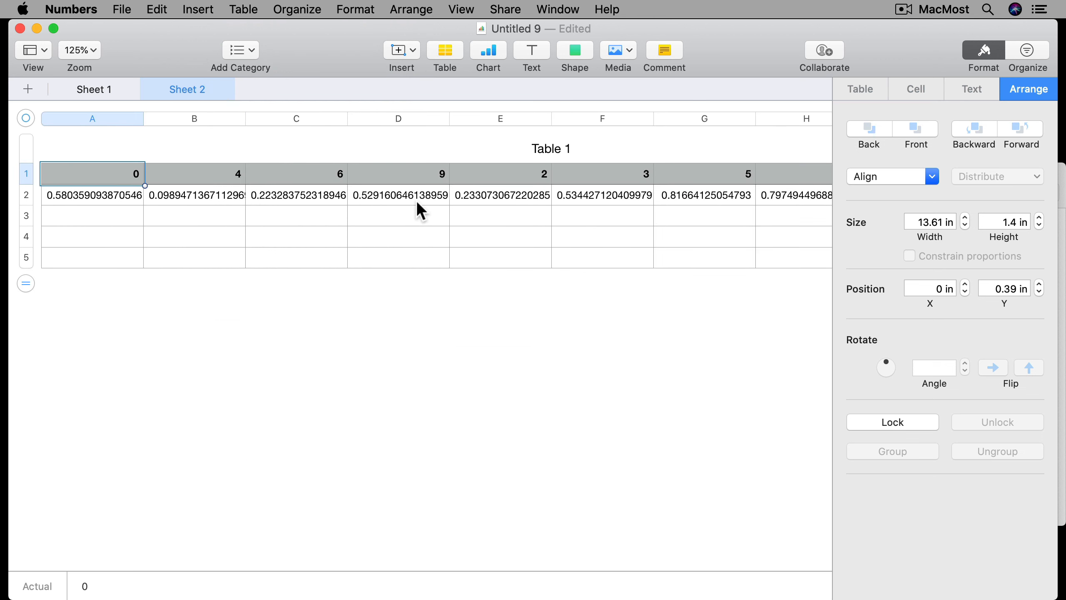
scroll(416, 200, "right", 10)
left_click(667, 176, "shift")
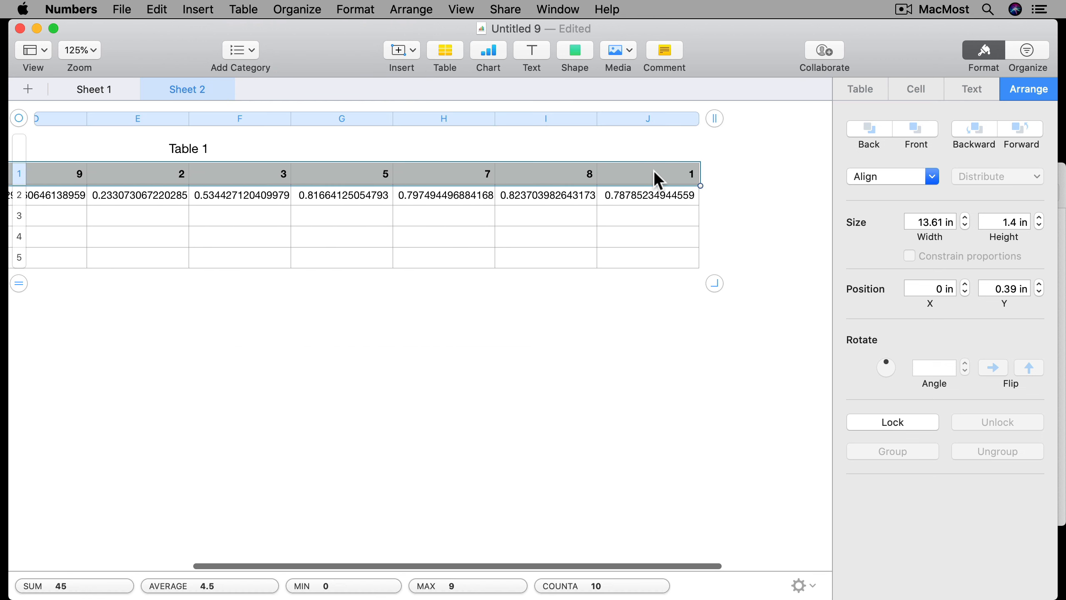
left_click(107, 84)
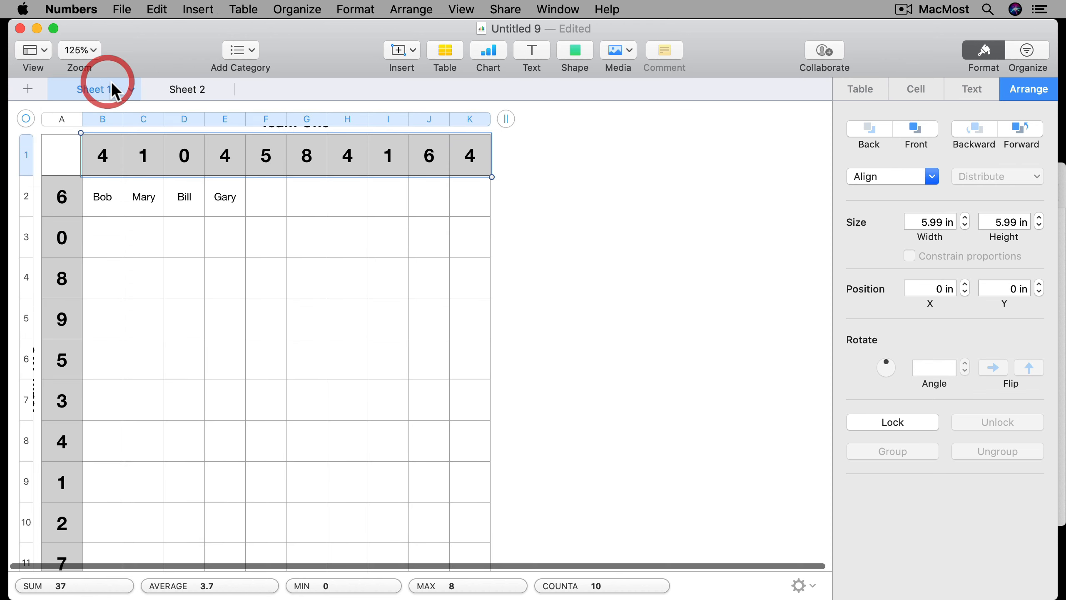
left_click(108, 156)
left_click(465, 156)
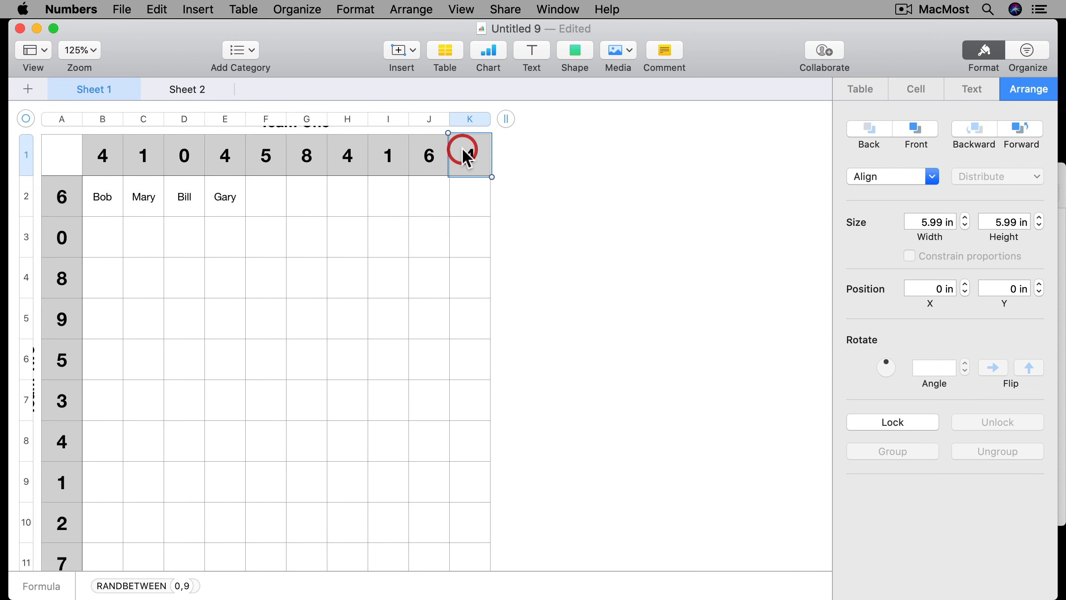
left_click(109, 157, "shift")
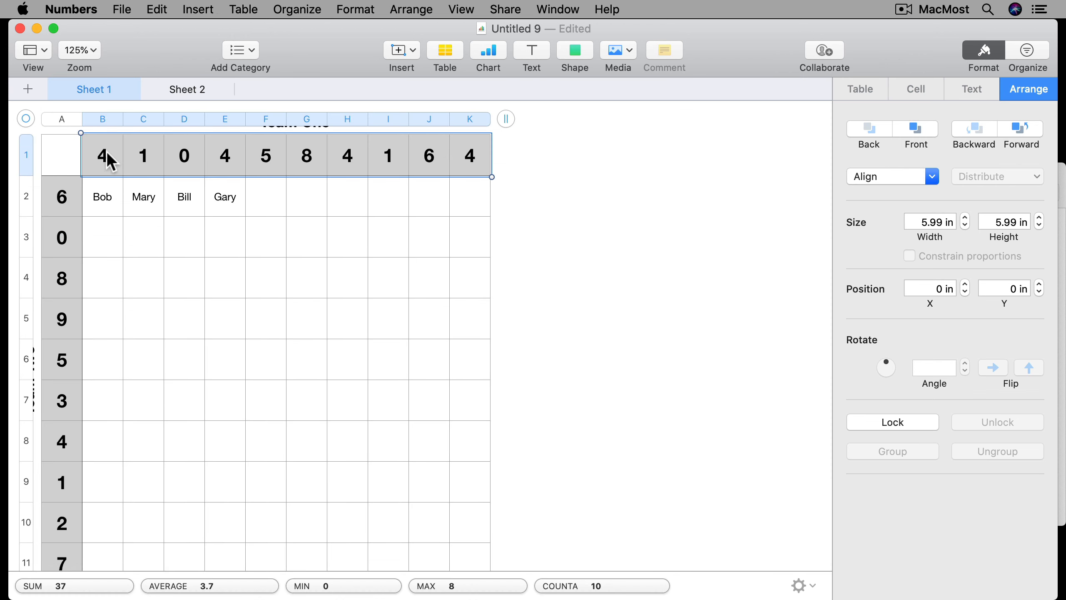
left_click(157, 10)
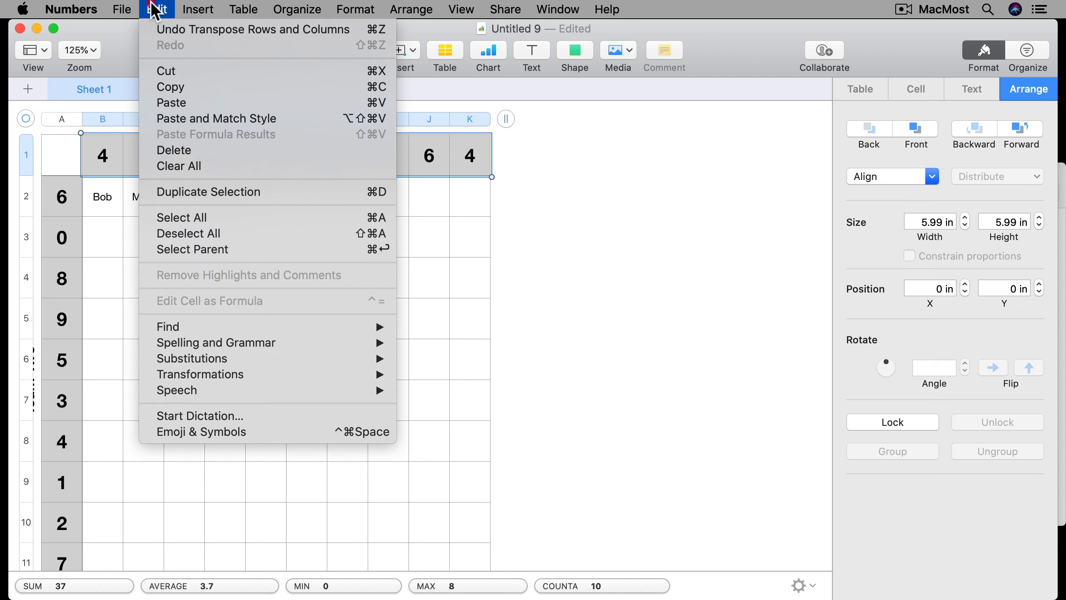
left_click(180, 119)
Compare the row and column header numbers on Sheet 1 with the helper table on Sheet 2.
left_click(62, 200)
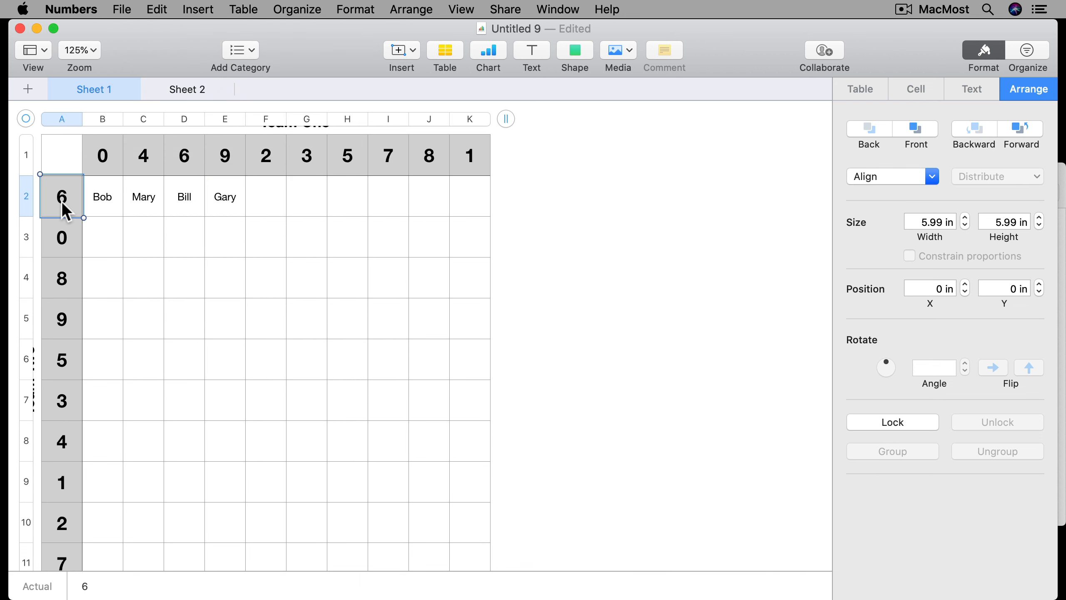
left_click(65, 249)
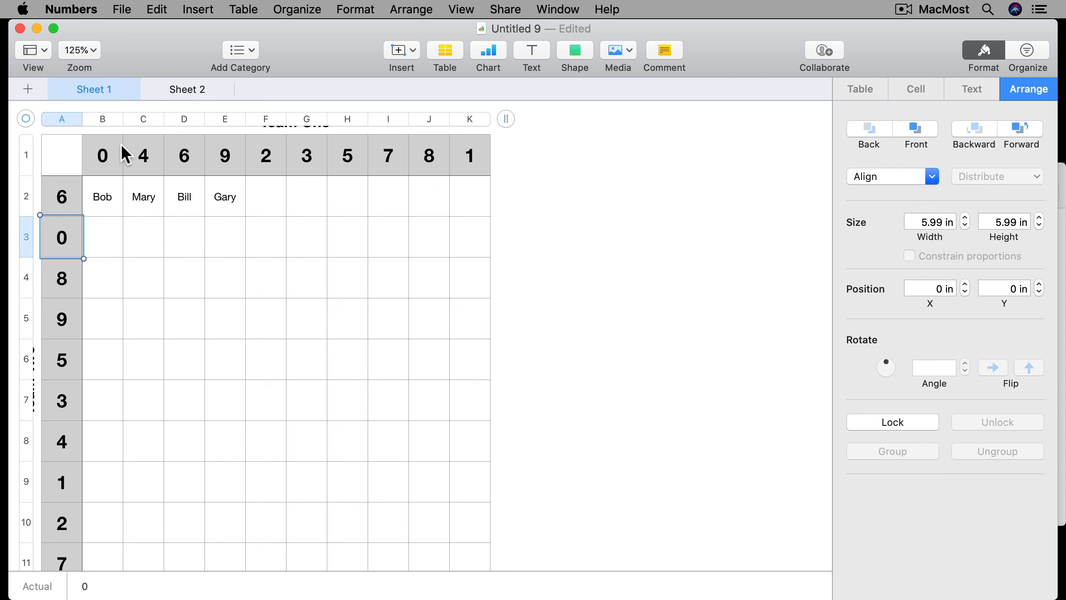
mouse_move(203, 86)
left_click(184, 90)
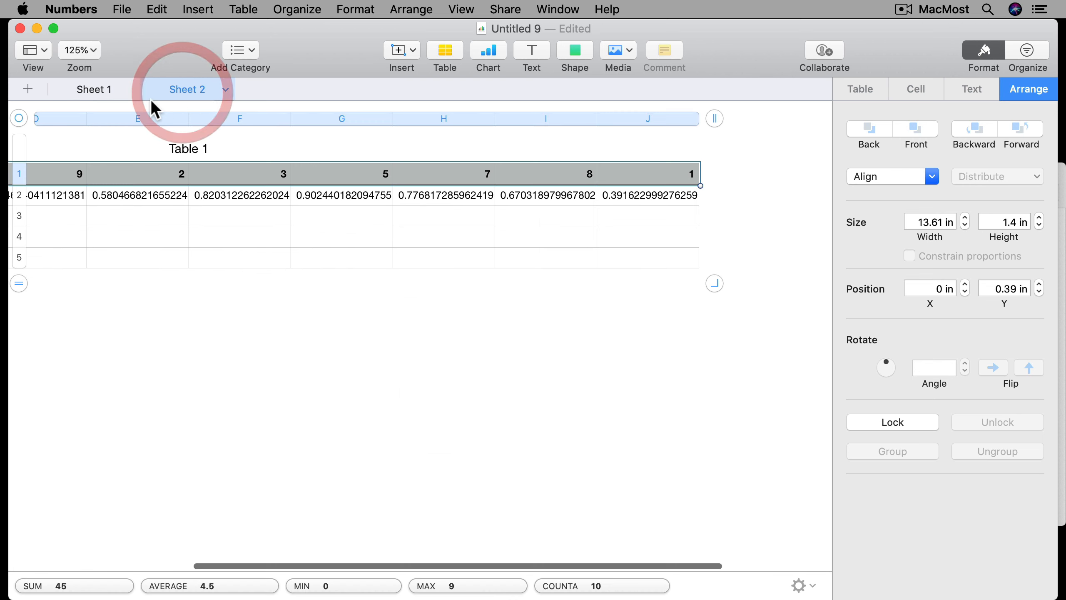
left_click(100, 90)
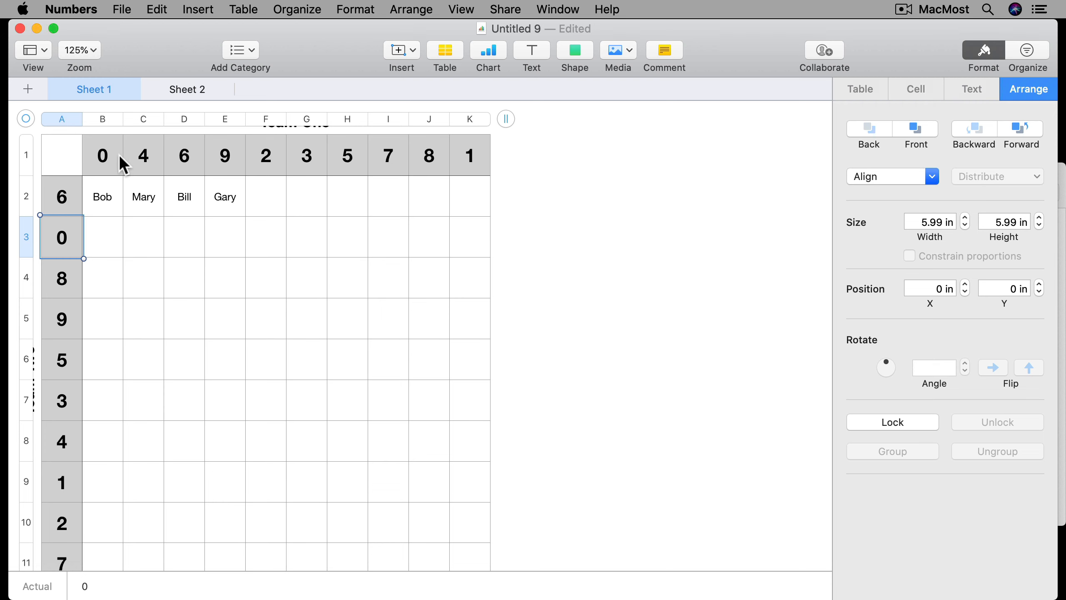
left_click(106, 160)
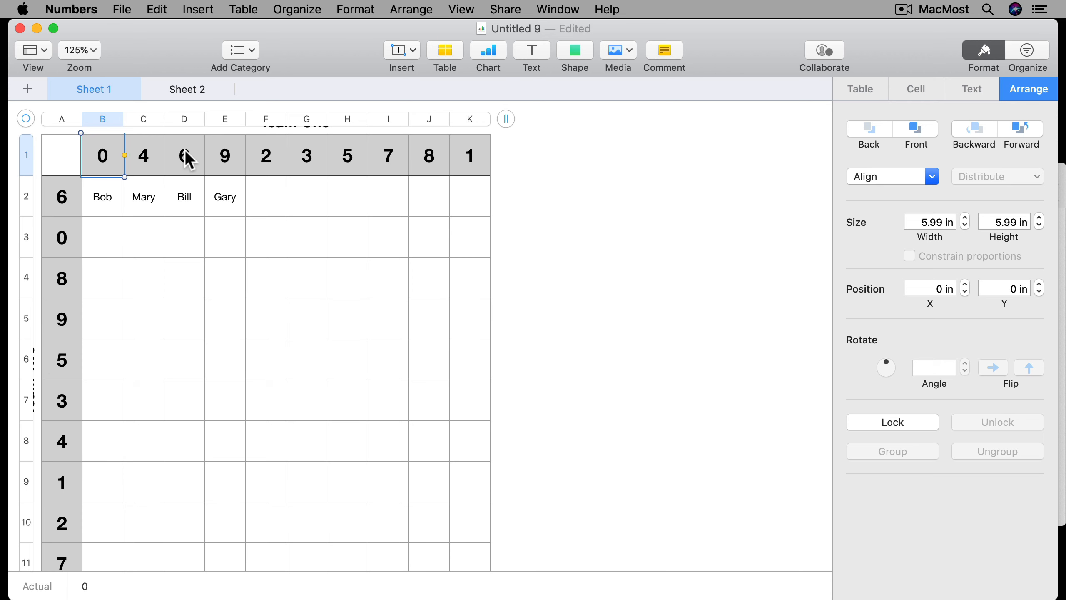
left_click(178, 87)
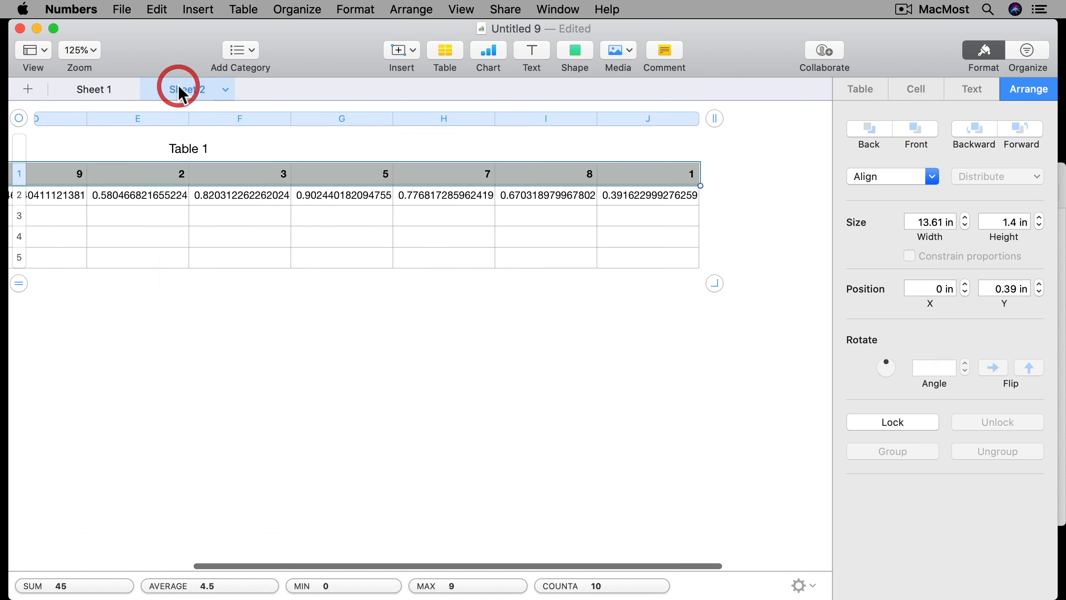
left_click(87, 89)
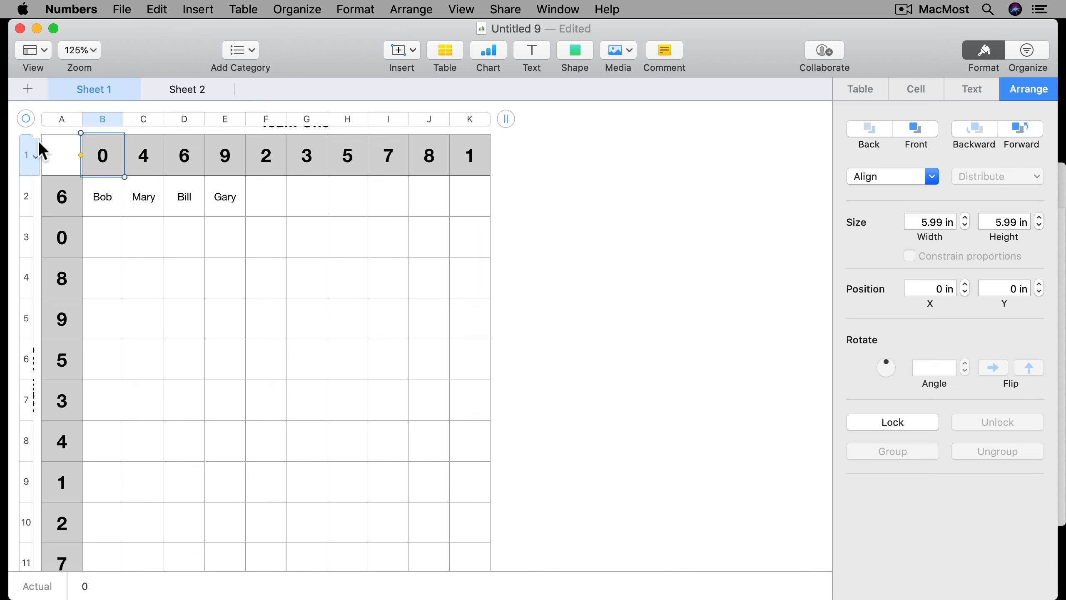
Hide header row 1 and header column A of the squares grid on Sheet 1.
left_click(37, 153)
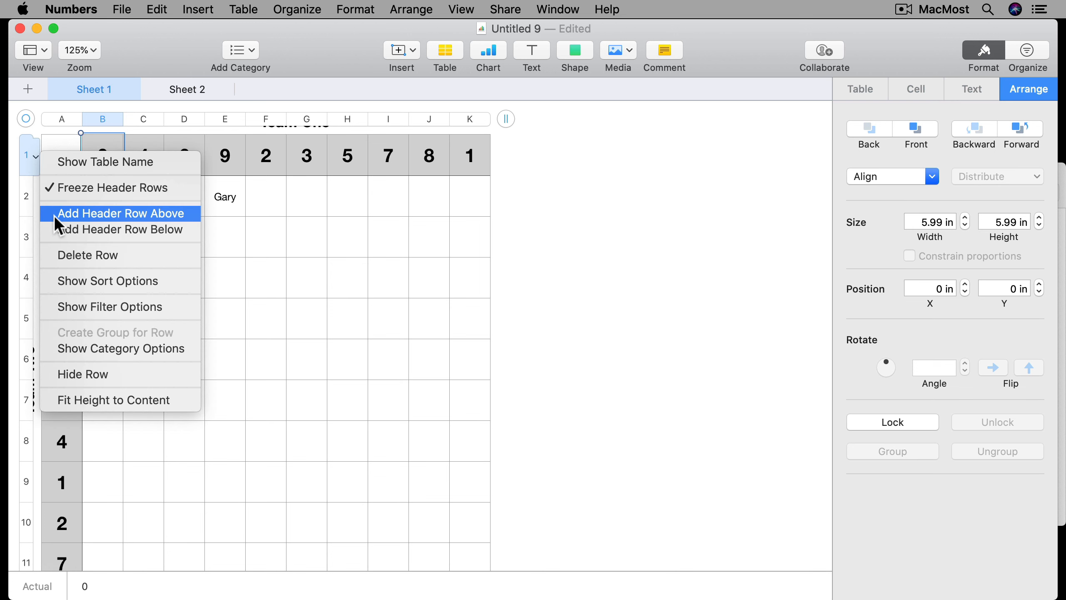
left_click(79, 369)
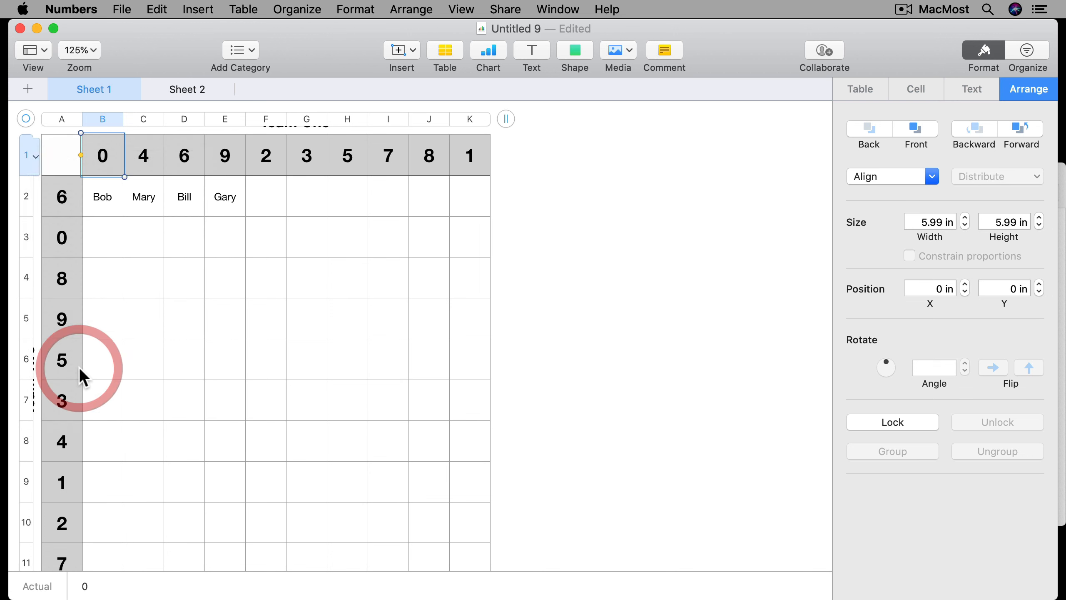
left_click(71, 116)
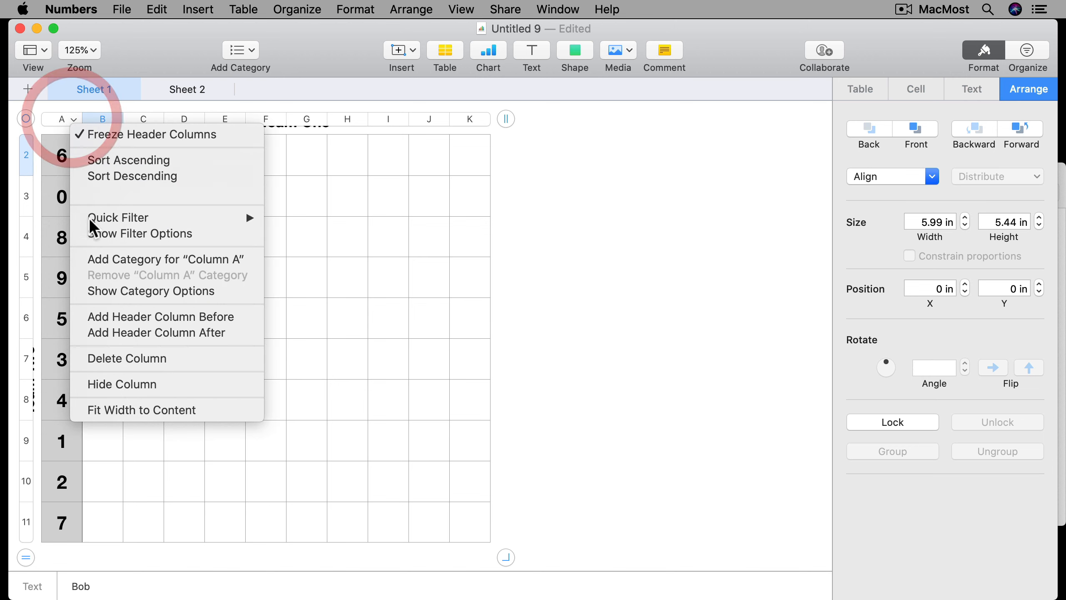
left_click(117, 379)
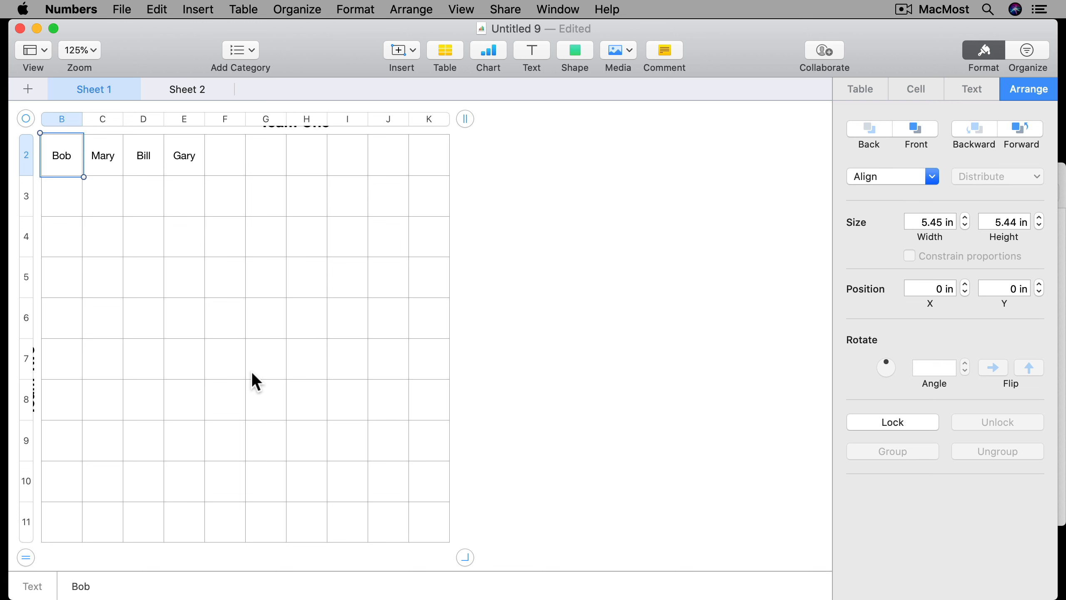
Unhide all rows and all columns of the squares grid.
left_click(199, 8)
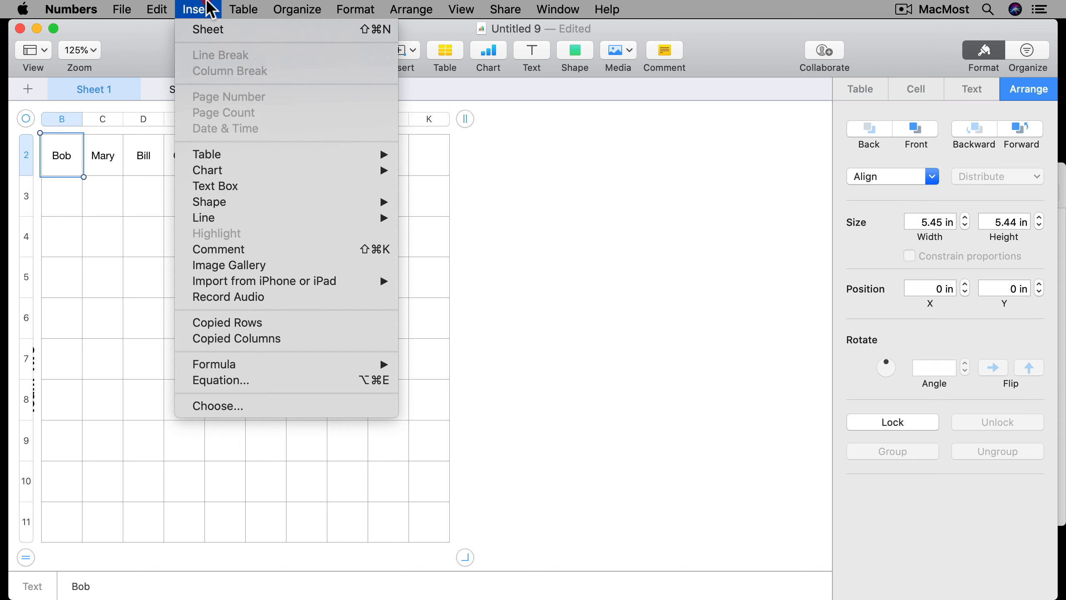
mouse_move(244, 10)
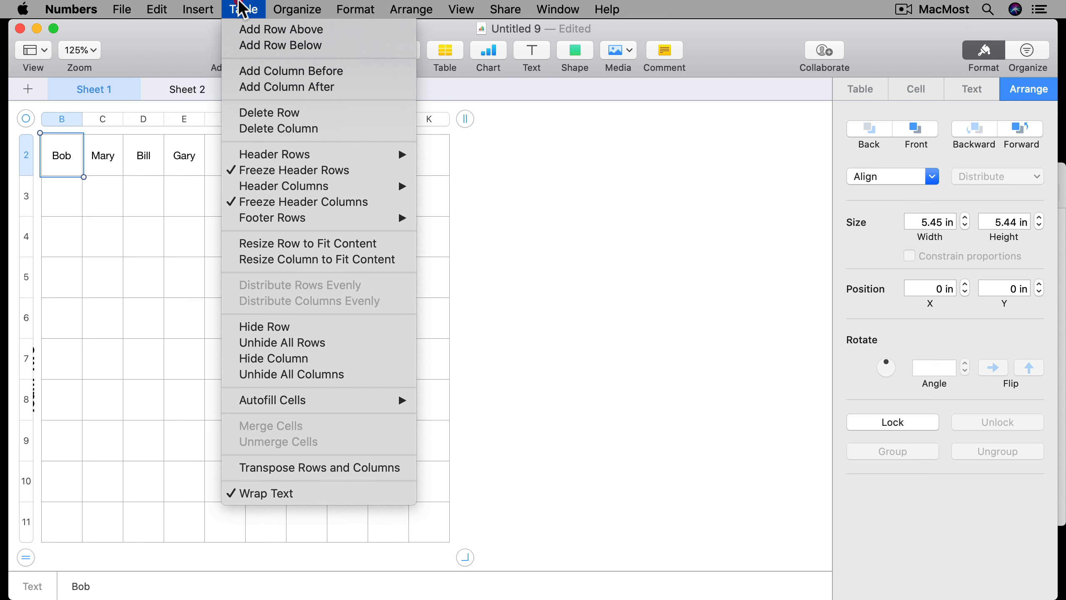
left_click(259, 373)
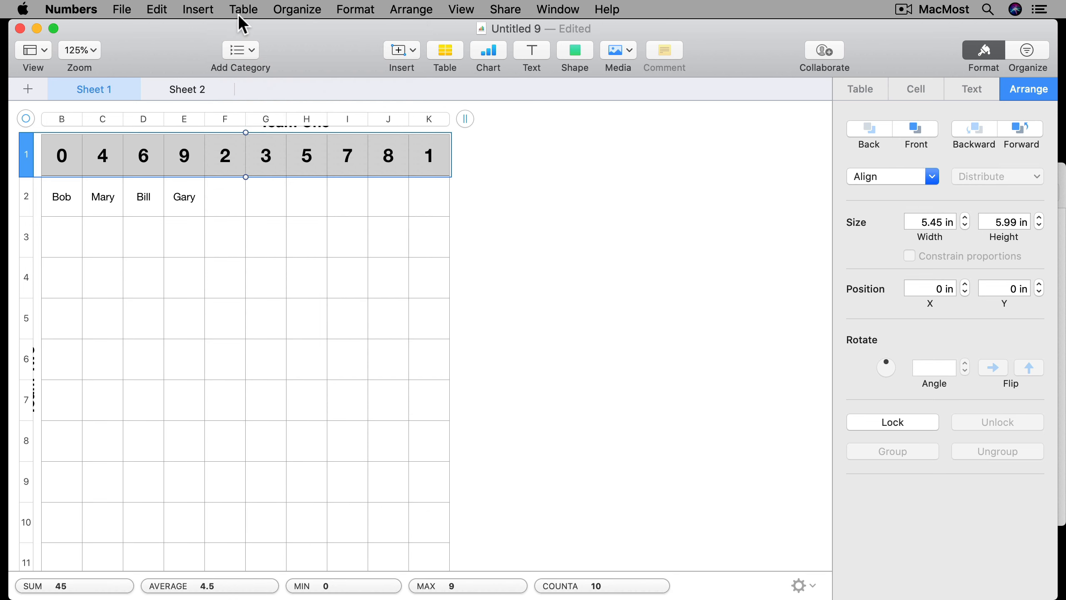
left_click(244, 10)
left_click(271, 375)
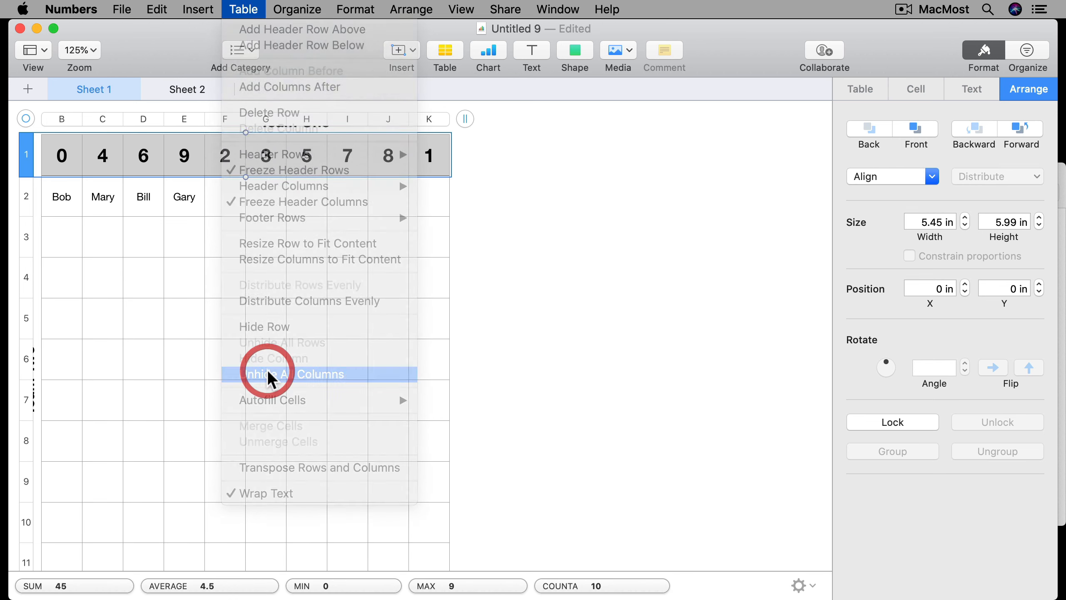